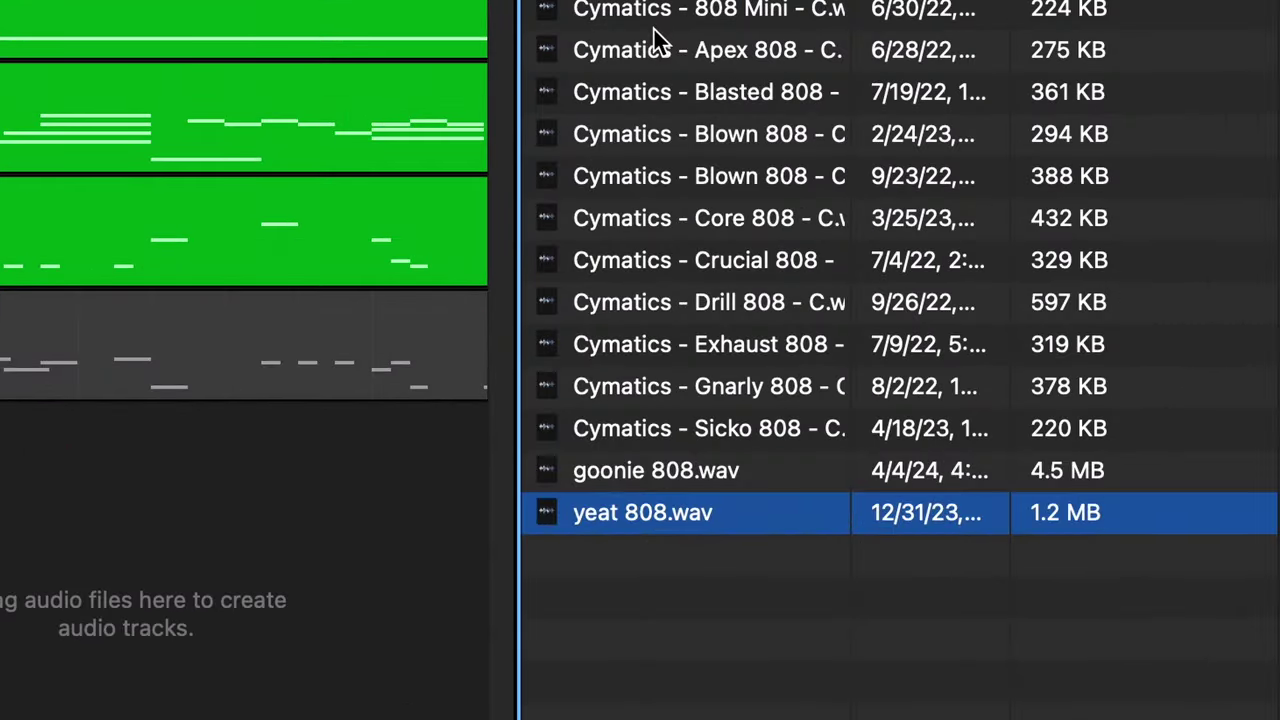
Add yeat 808.wav to the project as a sampler track and search the samples folder for "808"
{"action": "left_click_drag", "start_coordinate": [643, 512], "coordinate": [766, 360]}
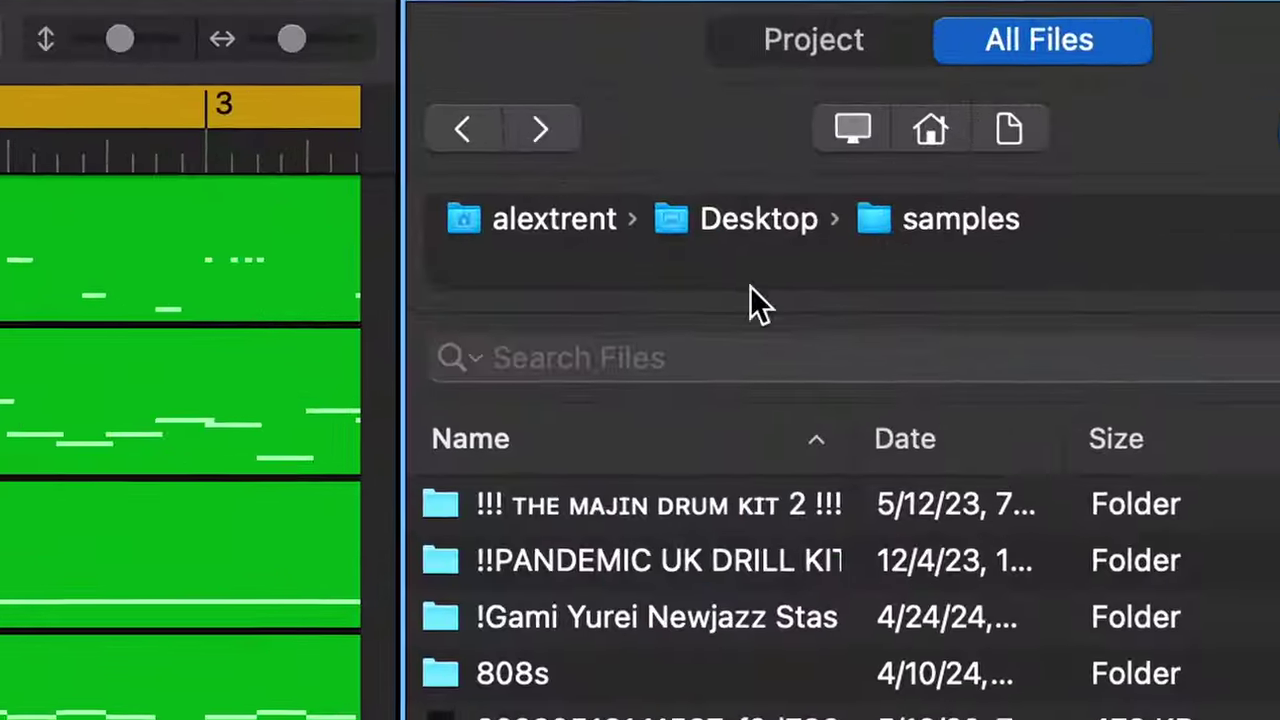
{"action": "left_click", "coordinate": [640, 300]}
{"action": "type", "text": "808"}
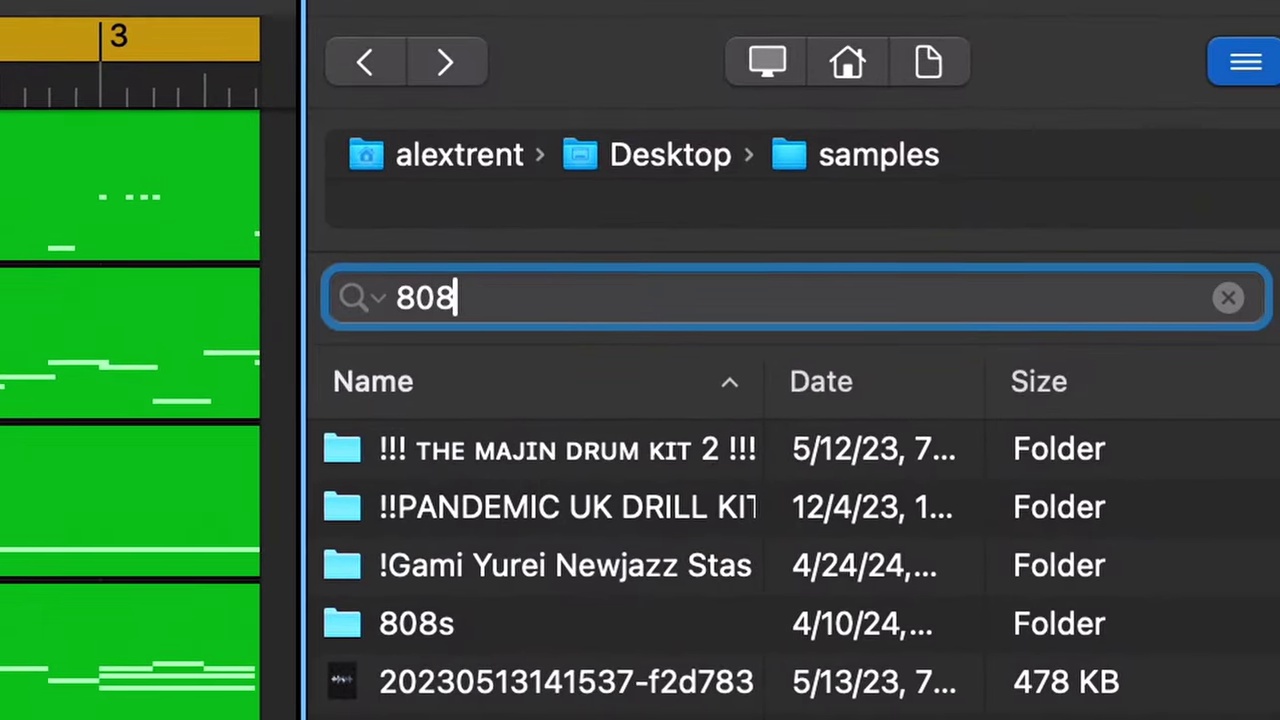
Audition samples from the 808 search results and add weird sub 808.wav as a new sampler track
{"action": "left_click", "coordinate": [560, 577]}
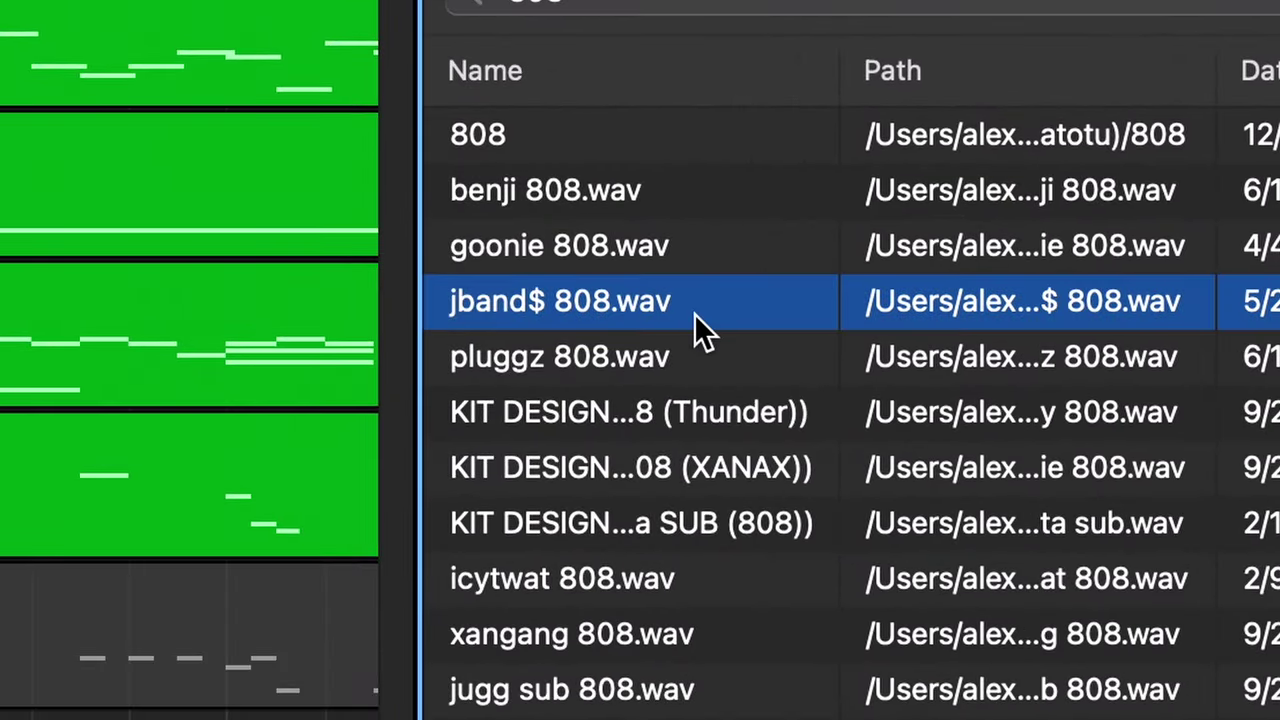
{"action": "scroll", "coordinate": [694, 313], "scroll_direction": "down", "scroll_amount": 5}
{"action": "left_click", "coordinate": [615, 607]}
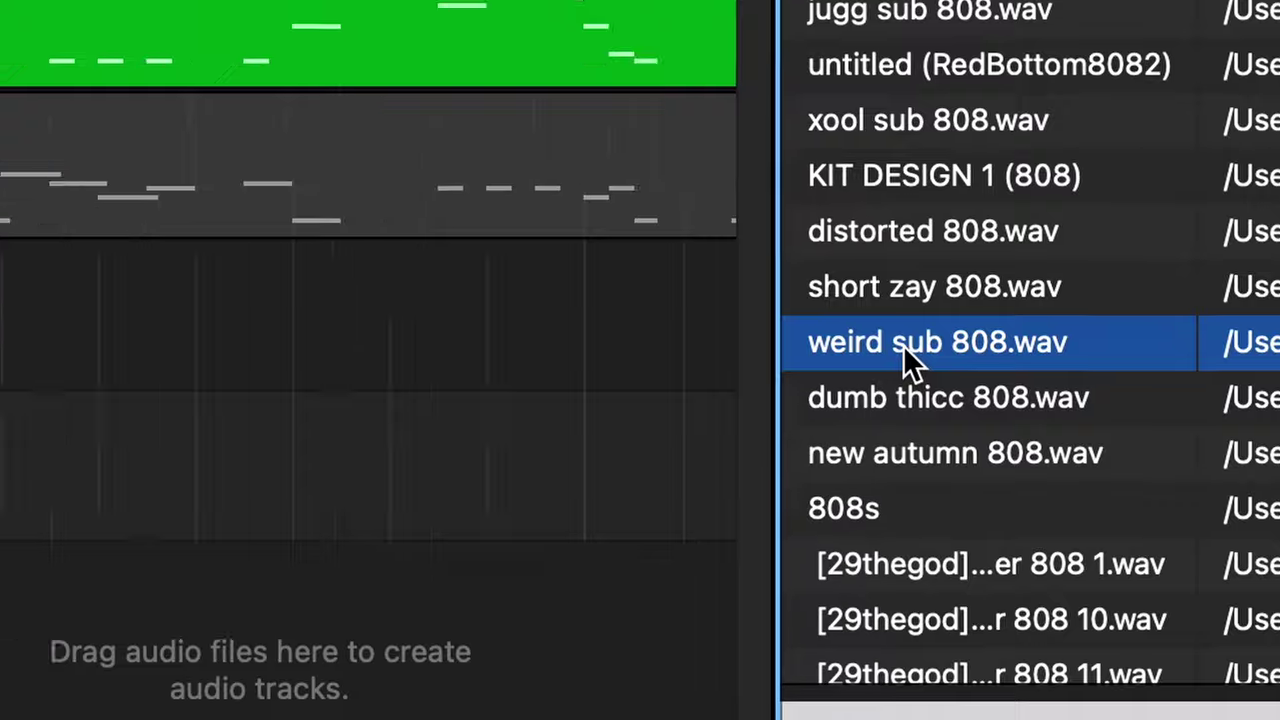
{"action": "left_click_drag", "start_coordinate": [903, 345], "coordinate": [622, 445]}
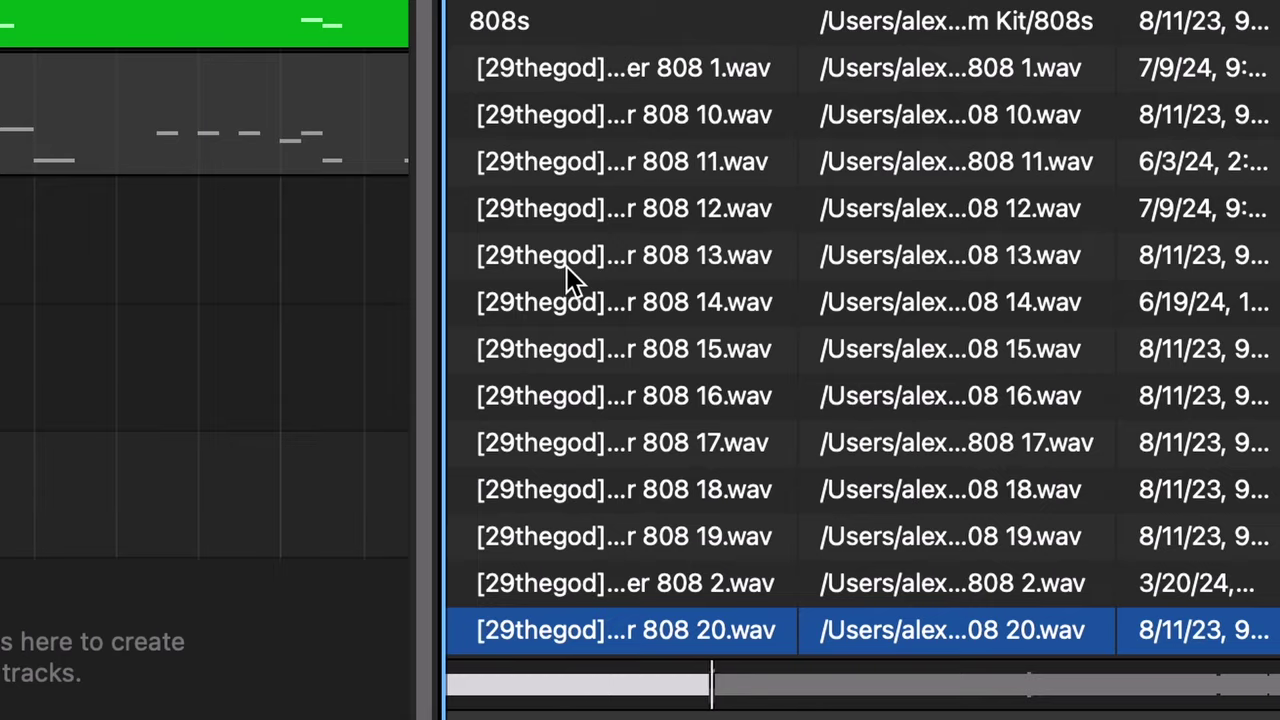
Audition the [29thegod] rover 808 samples one after another and add rover 808 6 as a new sampler track
{"action": "scroll", "coordinate": [566, 266], "scroll_direction": "down", "scroll_amount": 3}
{"action": "key", "text": "Down"}
{"action": "key", "text": "Down"}
{"action": "key", "text": "Down"}
{"action": "key", "text": "Down"}
{"action": "key", "text": "Down"}
{"action": "key", "text": "Down"}
{"action": "key", "text": "Down"}
{"action": "key", "text": "Down"}
{"action": "key", "text": "Down"}
{"action": "key", "text": "Down"}
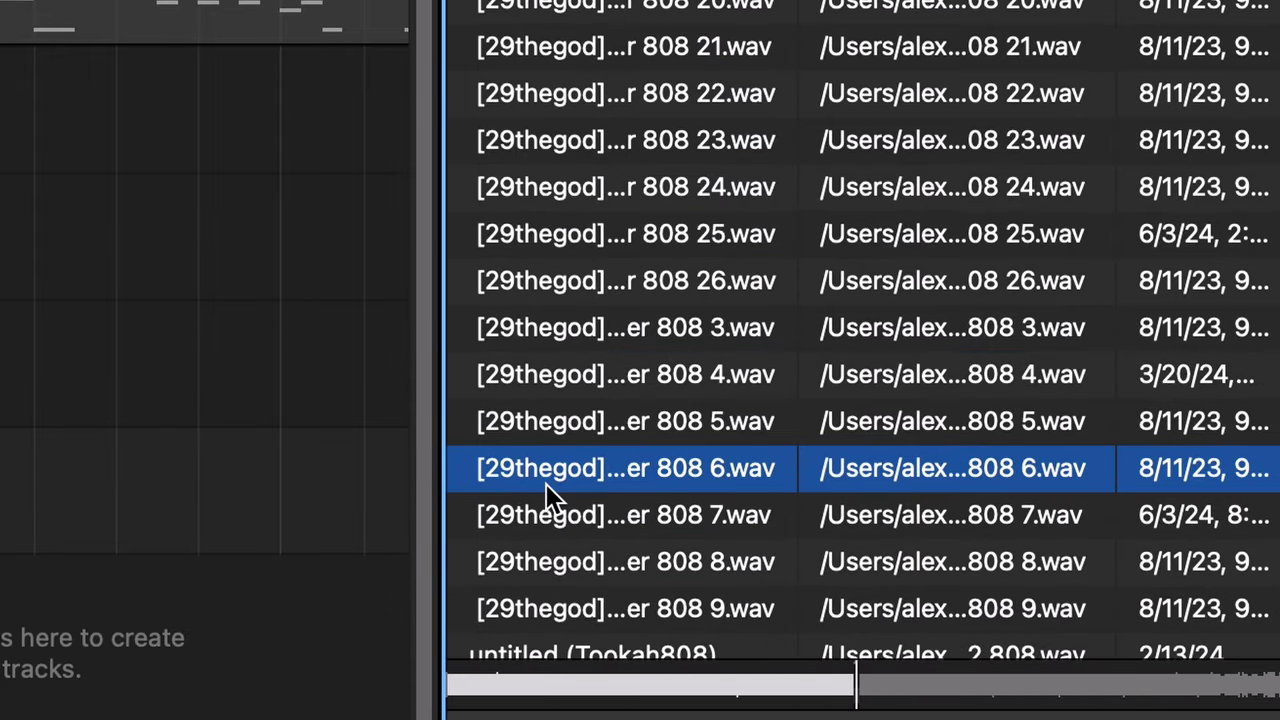
{"action": "left_click_drag", "start_coordinate": [486, 474], "coordinate": [677, 491]}
Audition further 808 samples in the browser, including Moomin 808.wav
{"action": "scroll", "coordinate": [935, 500], "scroll_direction": "down", "scroll_amount": 5}
{"action": "left_click", "coordinate": [935, 612]}
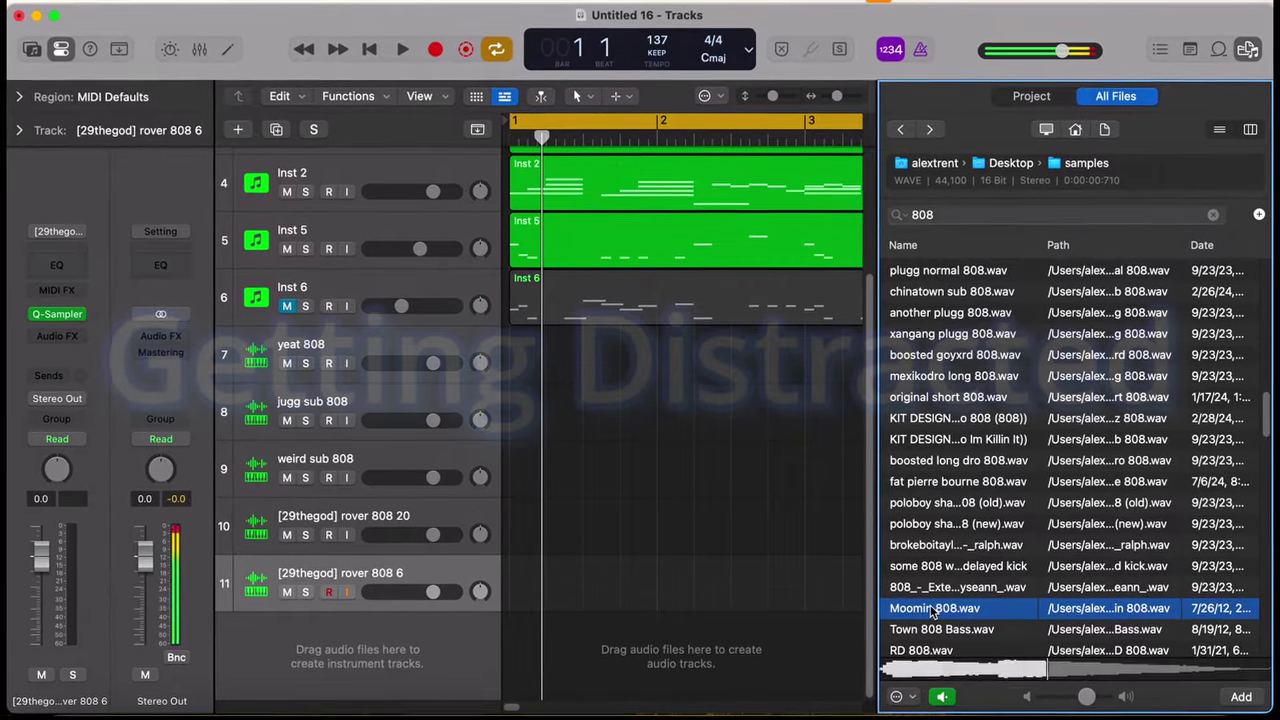
{"action": "left_click", "coordinate": [940, 695]}
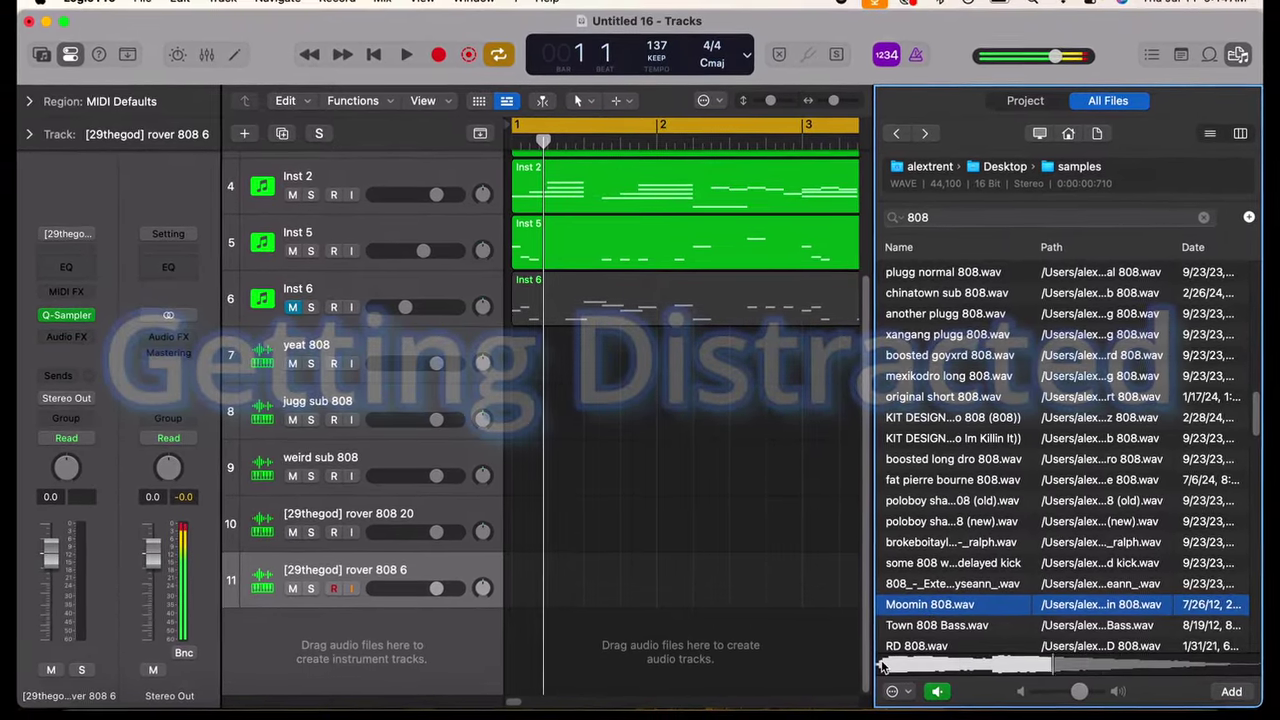
{"action": "scroll", "coordinate": [950, 600], "scroll_direction": "down", "scroll_amount": 2}
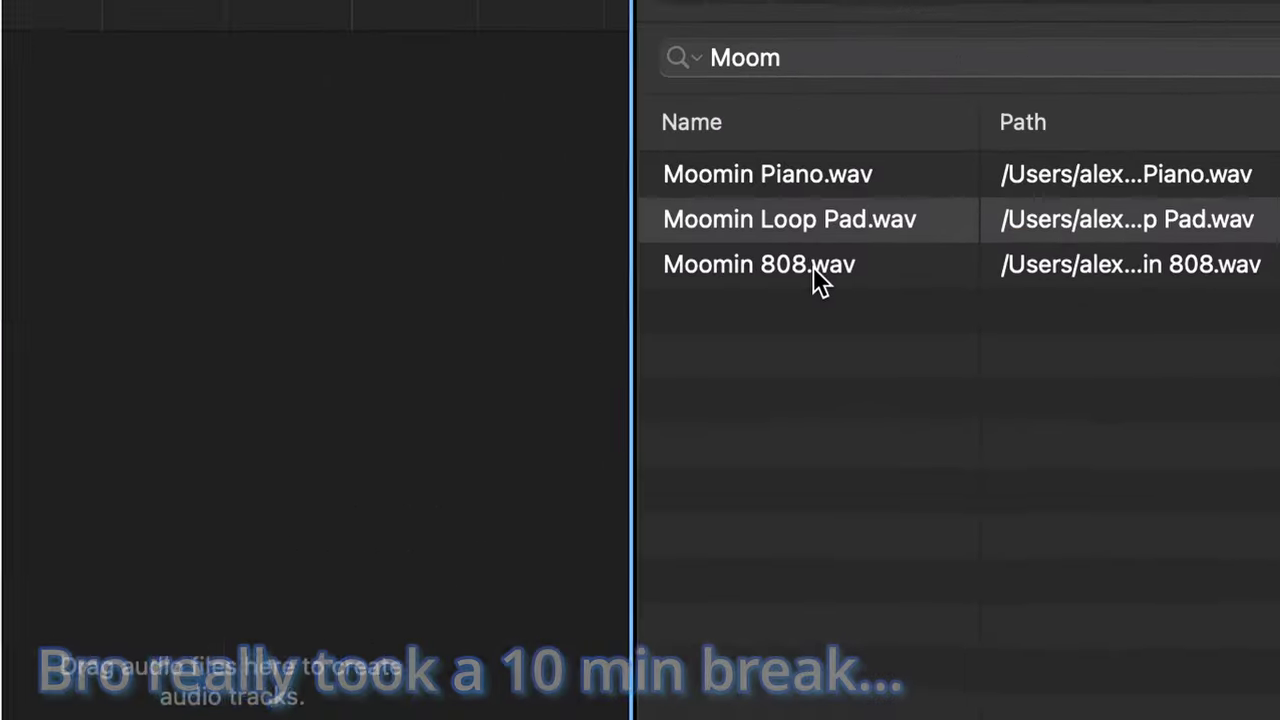
Add Moomin 808.wav to the arrangement as audio, and trim and duplicate its regions into a stuttering pattern
{"action": "left_click_drag", "start_coordinate": [814, 280], "coordinate": [740, 372]}
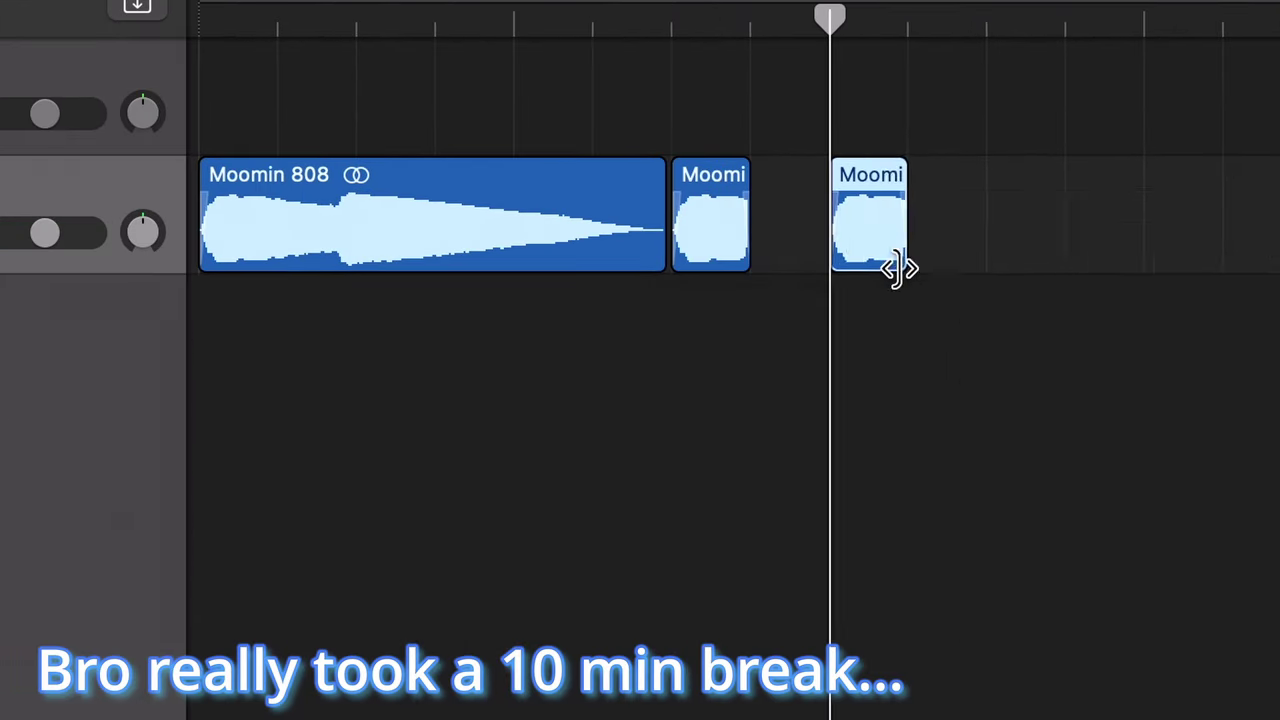
{"action": "left_click_drag", "start_coordinate": [898, 268], "coordinate": [869, 266]}
{"action": "left_click_drag", "start_coordinate": [858, 240], "coordinate": [930, 239]}
{"action": "left_click", "coordinate": [850, 230], "text": "shift"}
{"action": "left_click_drag", "start_coordinate": [1228, 243], "coordinate": [985, 258]}
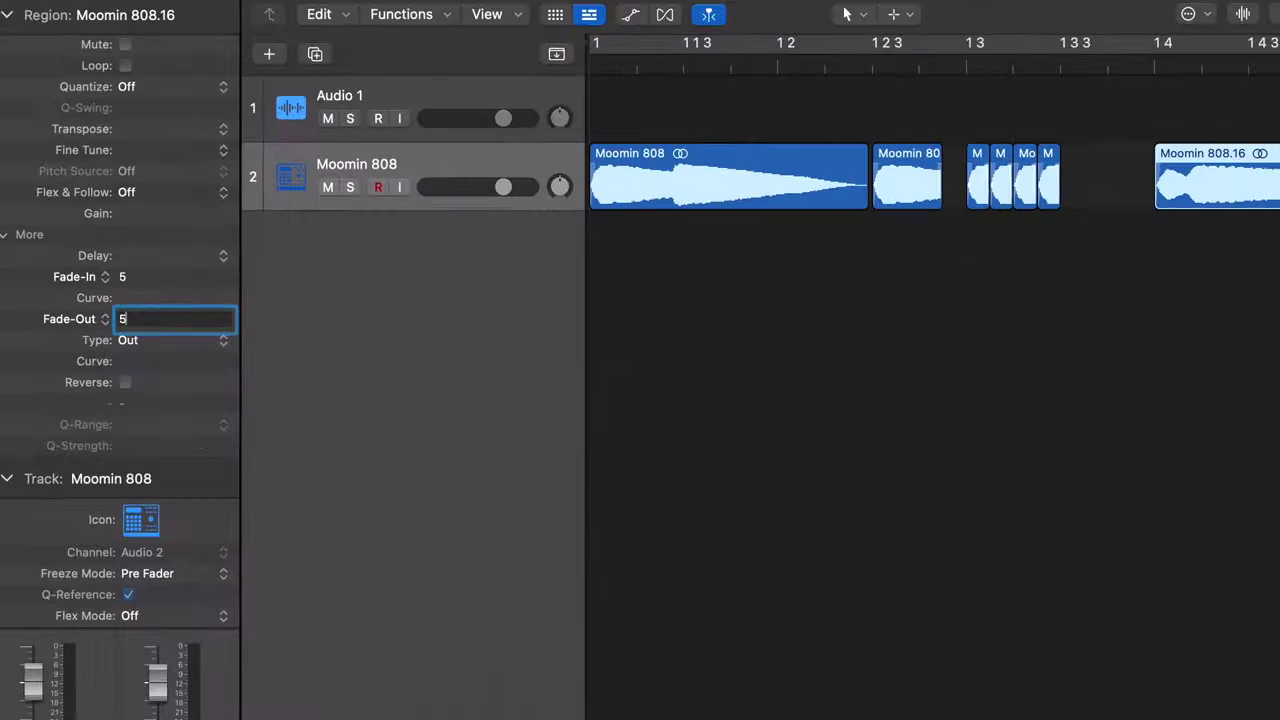
Set the fade-out of the Moomin 808.16 region to 500
{"action": "type", "text": "00"}
{"action": "key", "text": "Return"}
{"action": "left_click", "coordinate": [148, 262]}
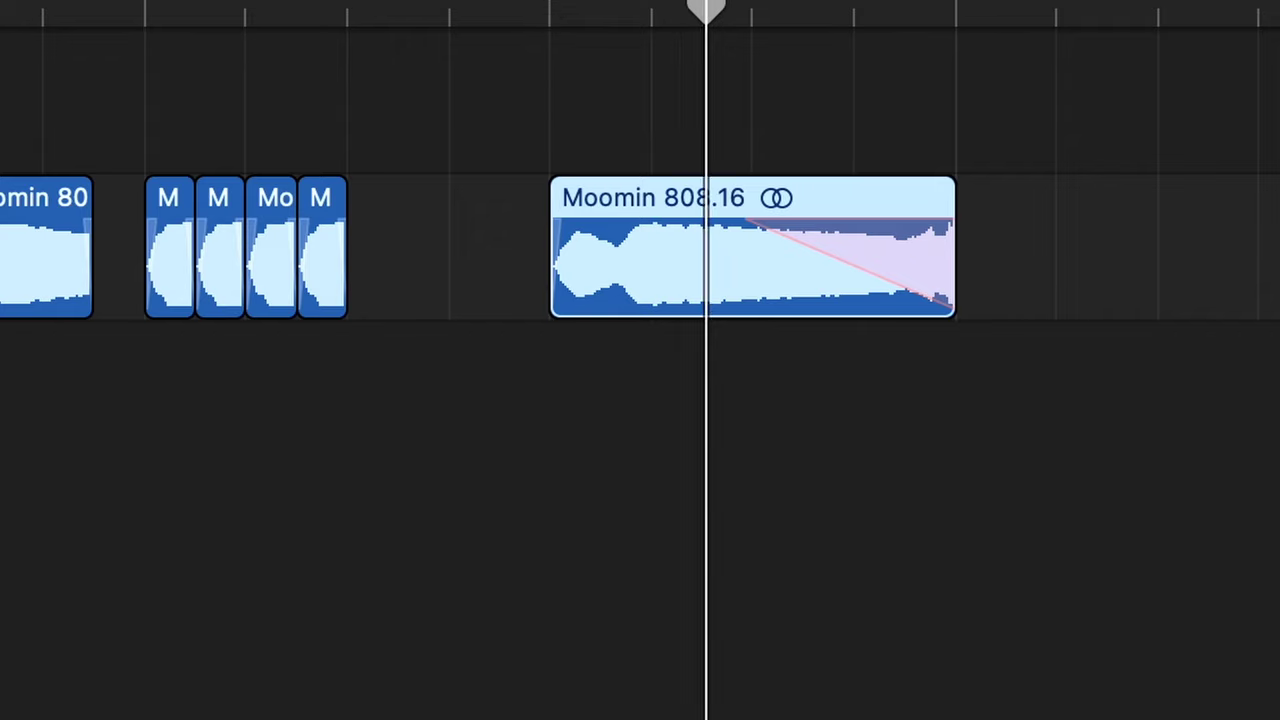
{"action": "left_click_drag", "start_coordinate": [815, 266], "coordinate": [900, 277]}
Lengthen the D3 note at the start of the icytwat 808 region
{"action": "left_click_drag", "start_coordinate": [450, 238], "coordinate": [812, 238]}
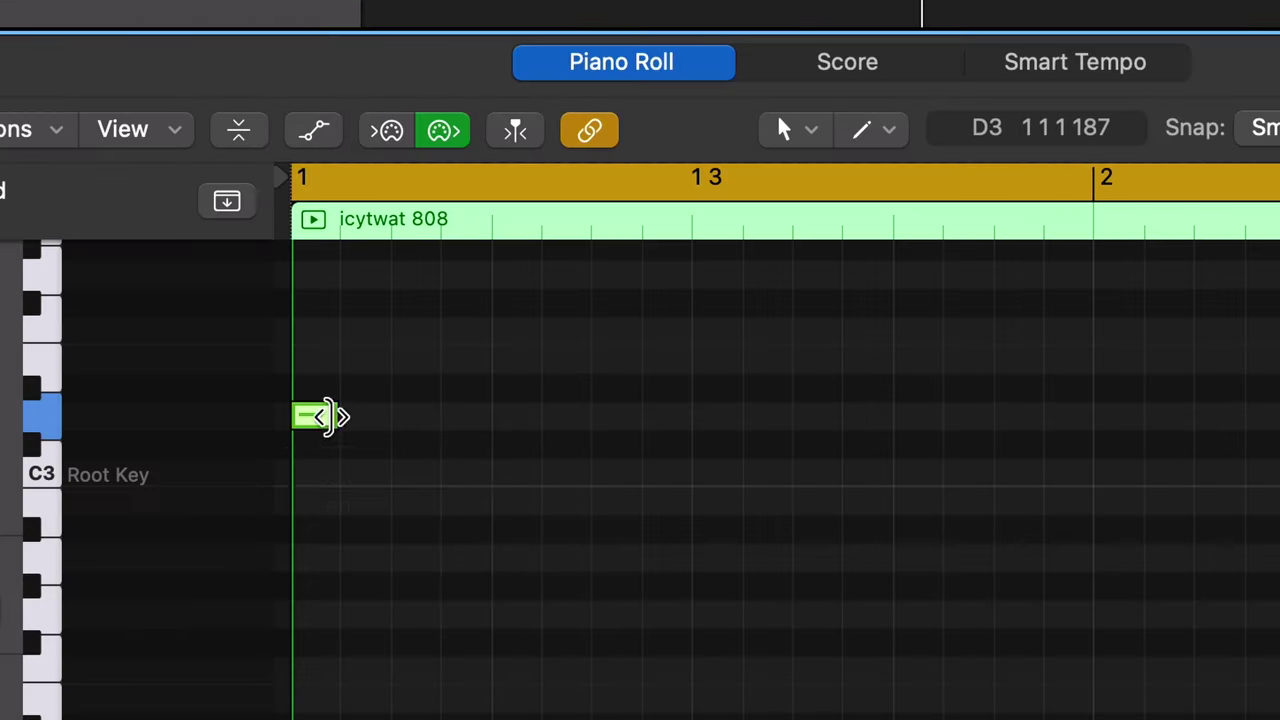
{"action": "left_click_drag", "start_coordinate": [331, 414], "coordinate": [690, 446]}
{"action": "left_click_drag", "start_coordinate": [600, 414], "coordinate": [659, 366]}
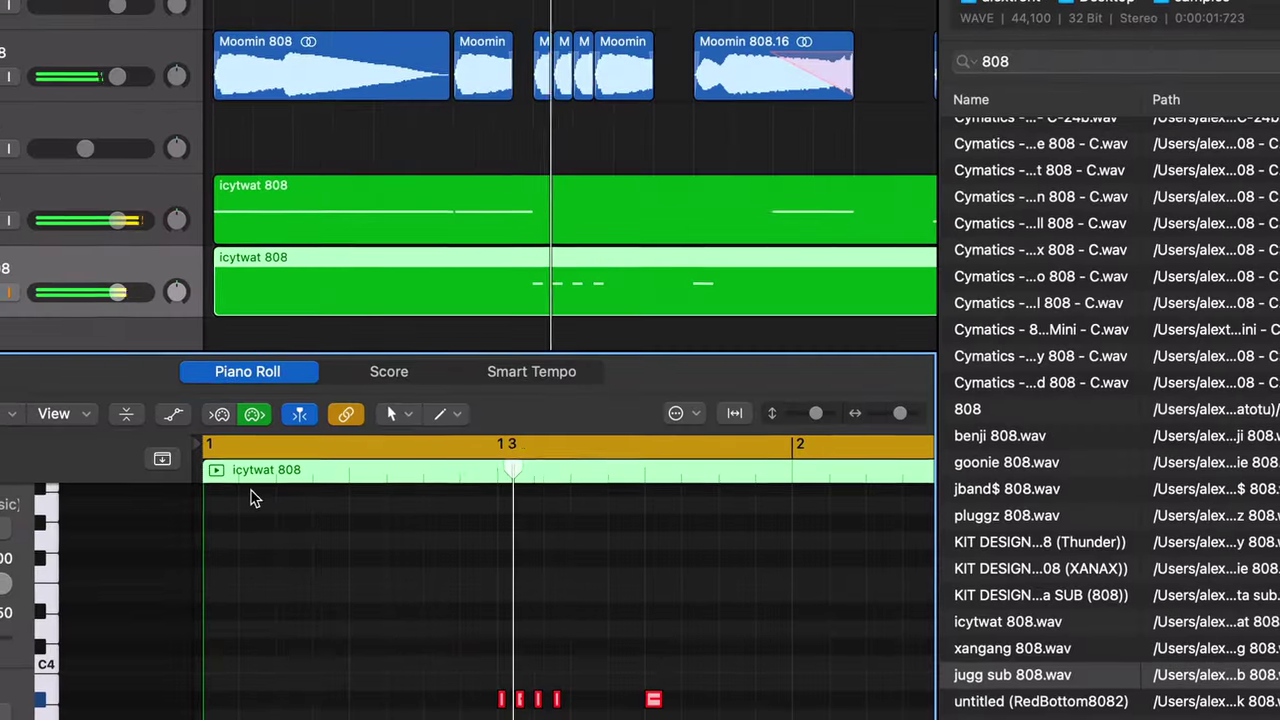
Audition the [29thegod] rover hat samples and the clap samples
{"action": "mouse_move", "coordinate": [113, 292]}
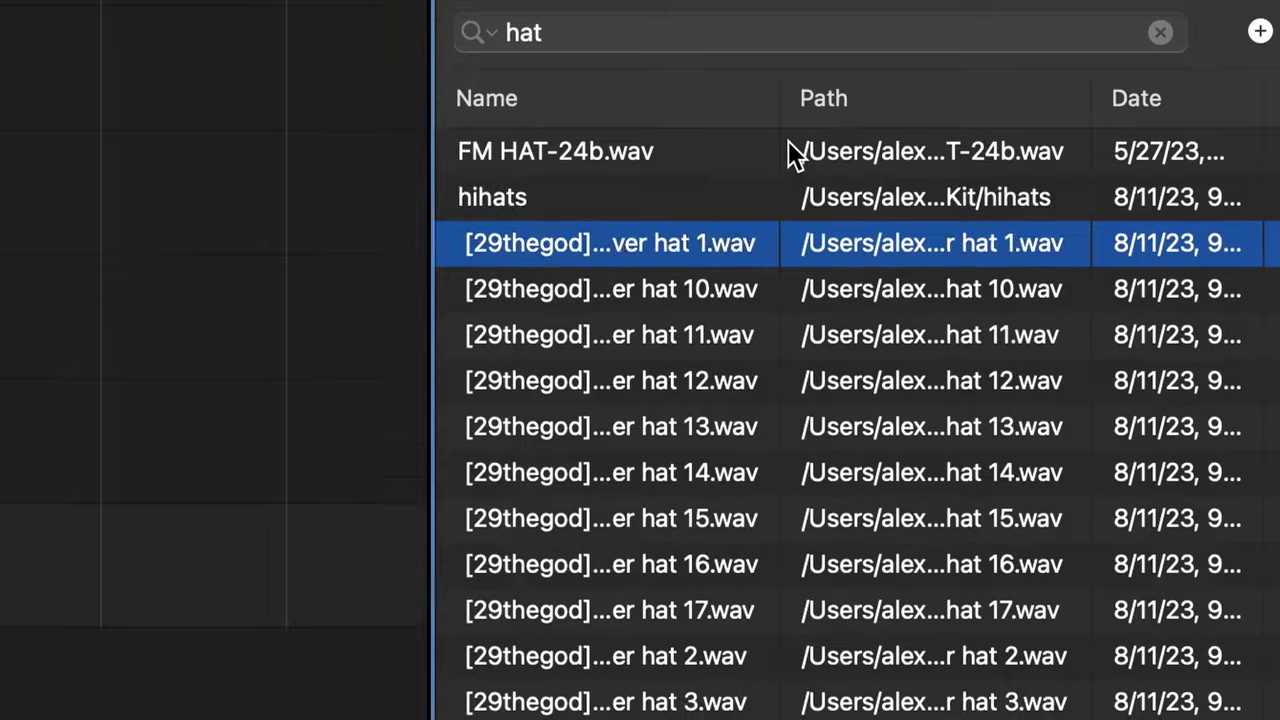
{"action": "key", "text": "Down"}
{"action": "key", "text": "Down"}
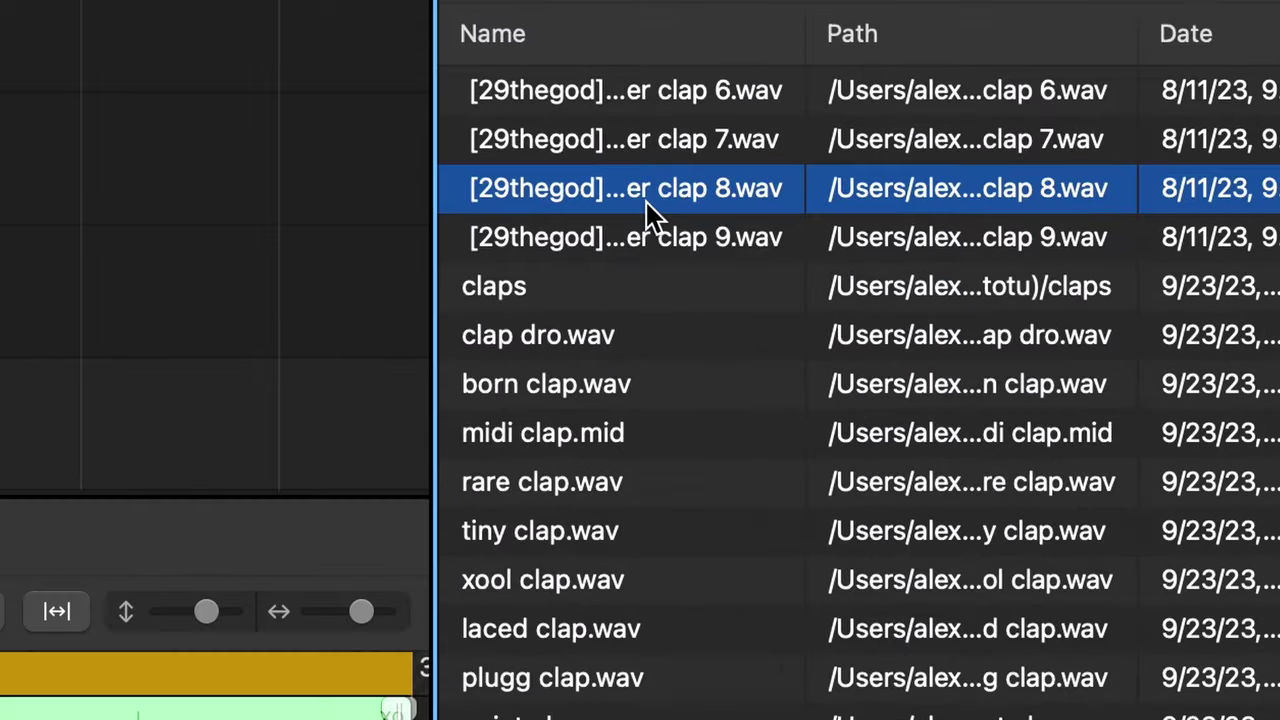
{"action": "key", "text": "Down"}
{"action": "key", "text": "Down"}
{"action": "key", "text": "Down"}
{"action": "key", "text": "Down"}
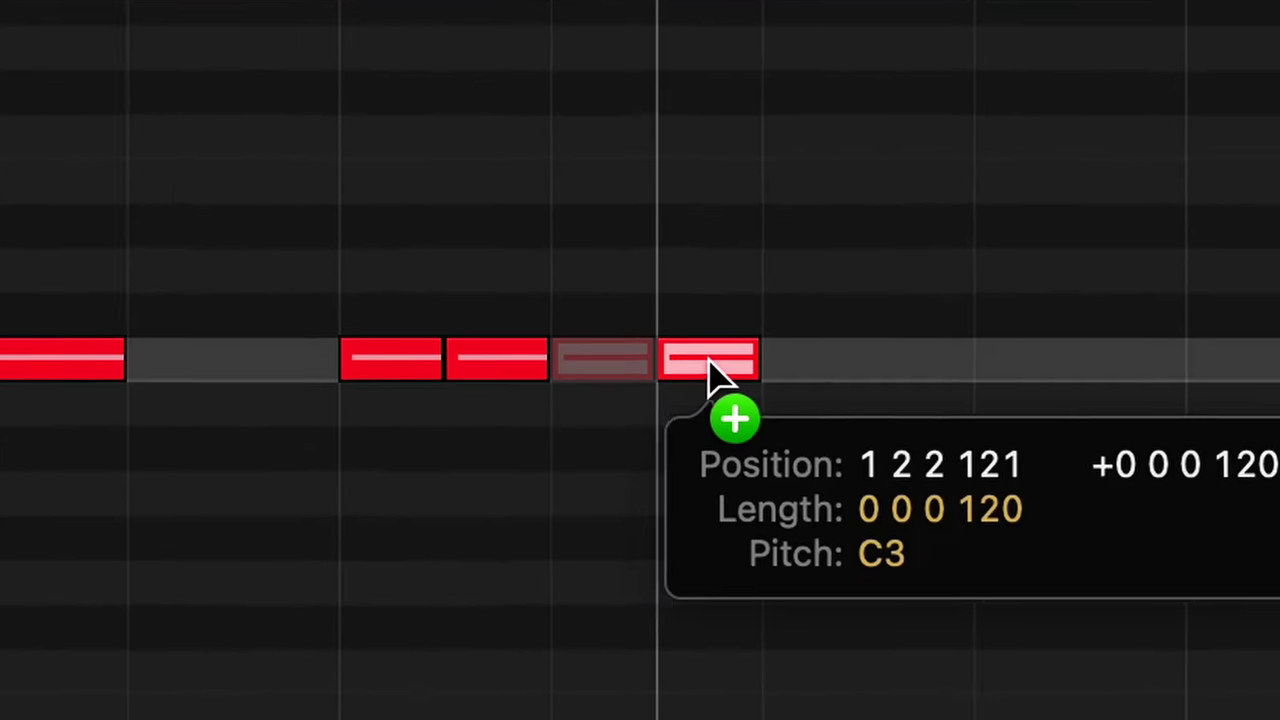
Copy the short C3 note to position 1 2 2 121 to complete a roll of four notes
{"action": "left_click_drag", "start_coordinate": [709, 366], "coordinate": [640, 370]}
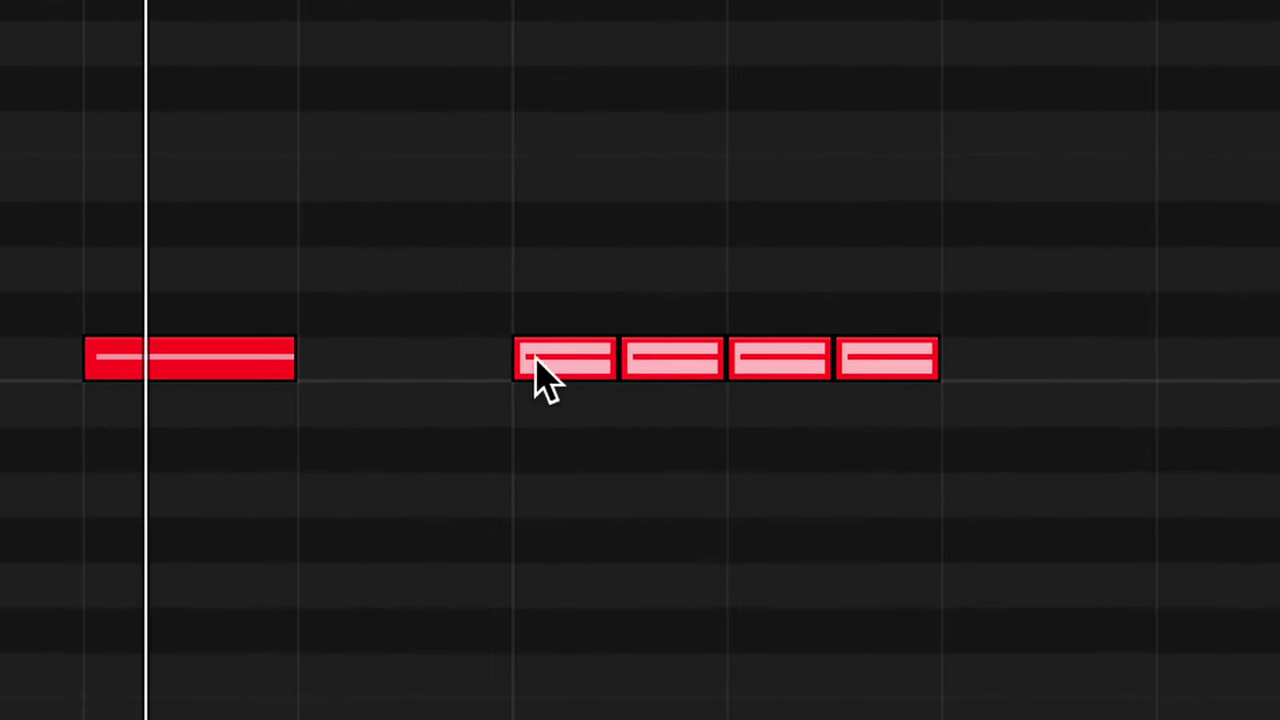
{"action": "left_click_drag", "start_coordinate": [468, 350], "coordinate": [628, 352]}
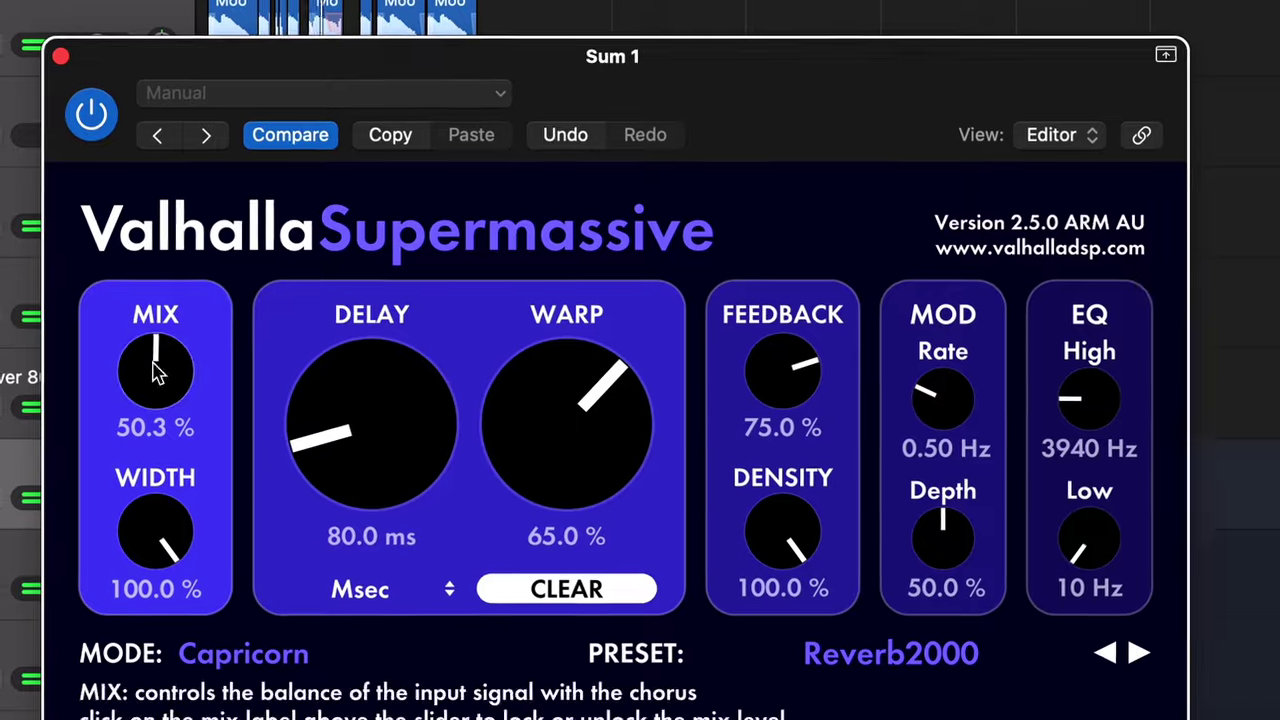
Lower the Valhalla Supermassive mix on Sum 1 to 14.4 % and adjust its high-cut EQ
{"action": "left_click_drag", "start_coordinate": [157, 366], "coordinate": [170, 483]}
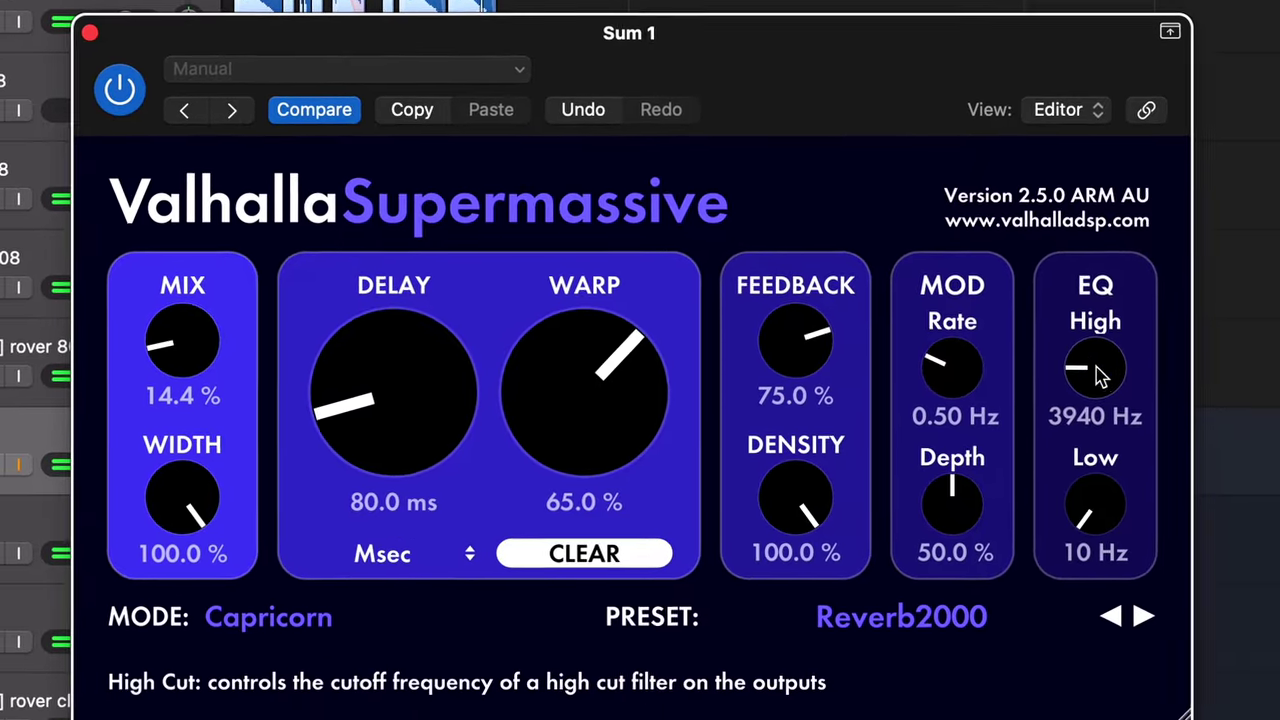
{"action": "mouse_move", "coordinate": [1090, 380]}
{"action": "left_mouse_down"}
{"action": "mouse_move", "coordinate": [1094, 420]}
{"action": "mouse_move", "coordinate": [1100, 398]}
{"action": "left_mouse_up"}
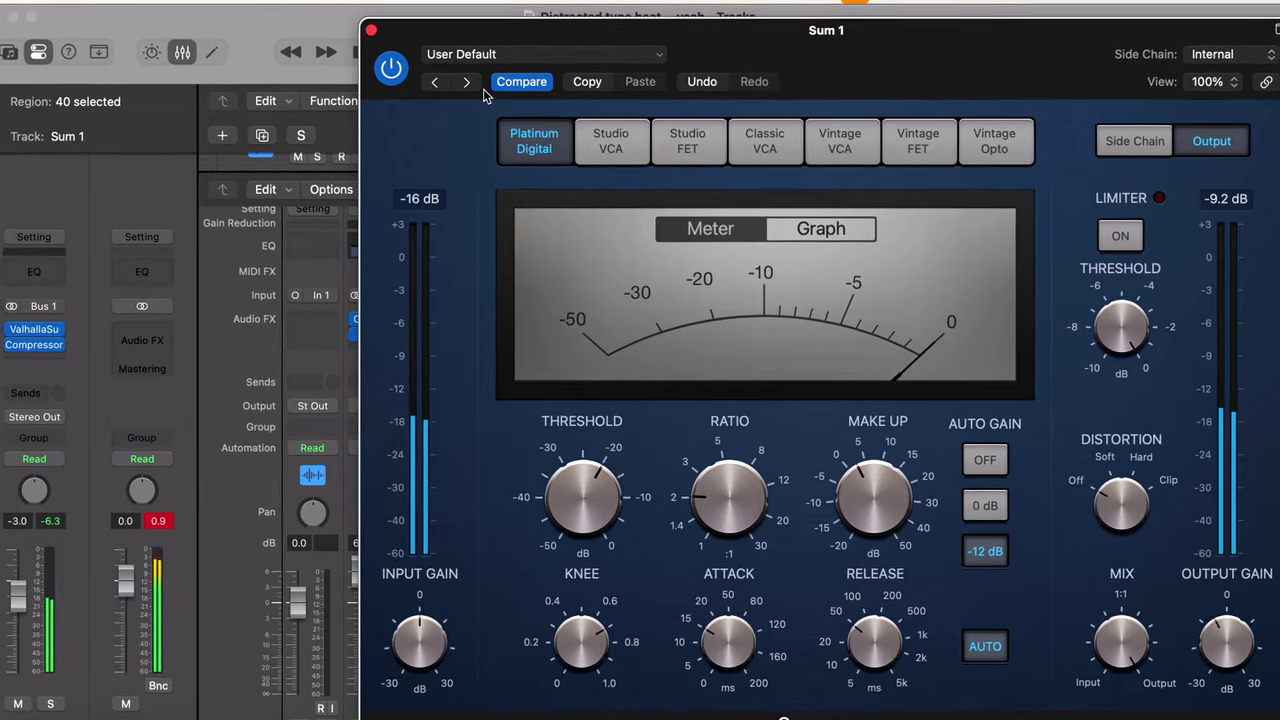
Close the Sum 1 compressor window and the mixer, and clear the region selection in the arrangement
{"action": "left_click", "coordinate": [373, 35]}
{"action": "key", "text": "x"}
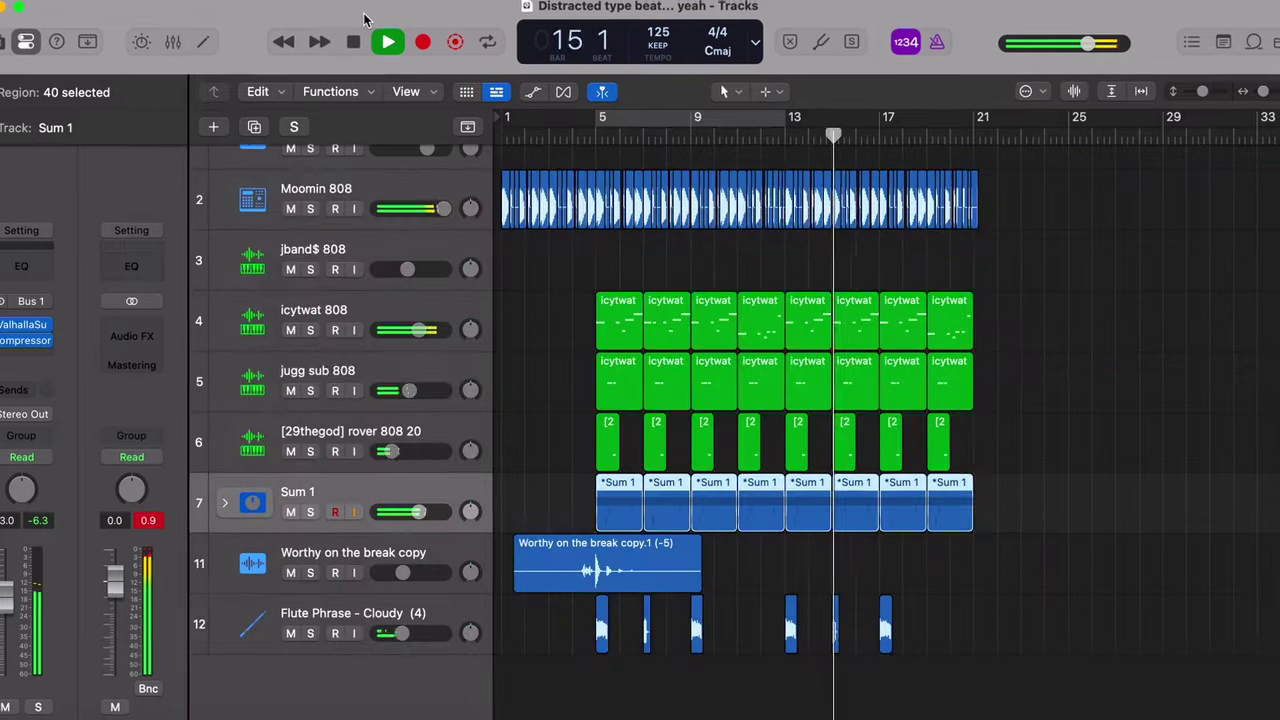
{"action": "left_click", "coordinate": [1071, 347]}
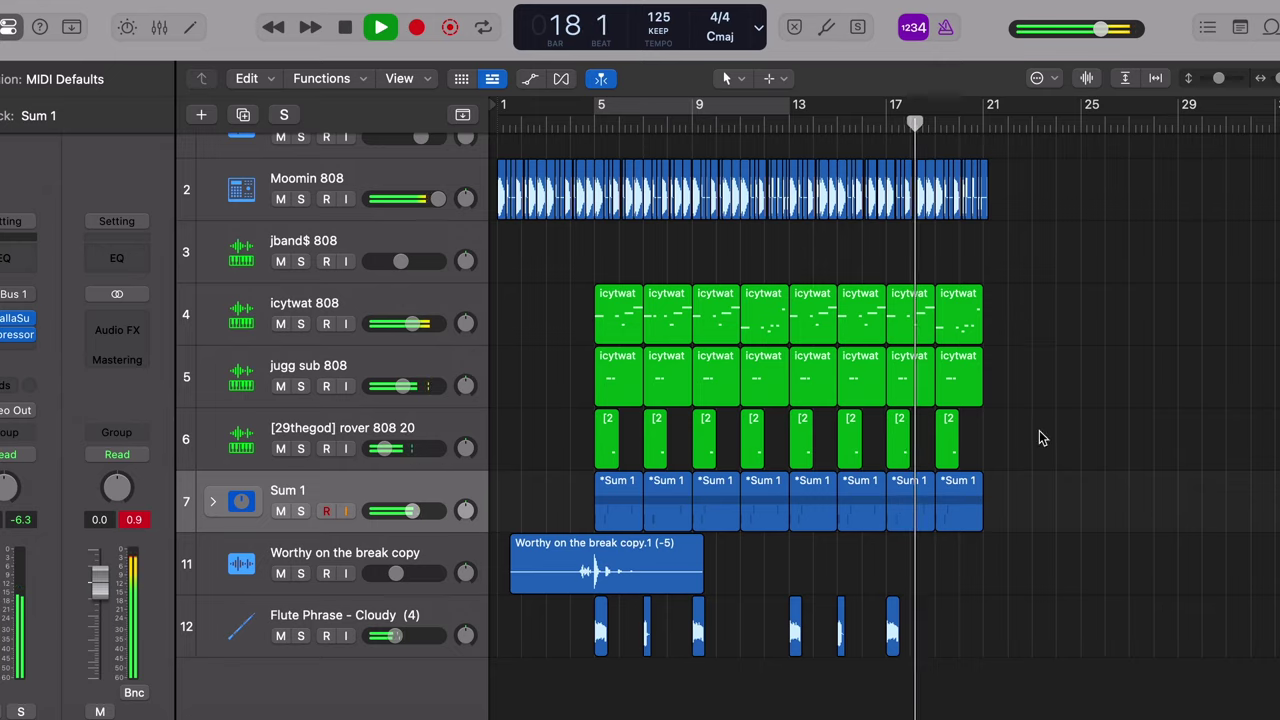
{"action": "left_click_drag", "start_coordinate": [1039, 433], "coordinate": [1260, 214]}
{"action": "left_click_drag", "start_coordinate": [1145, 325], "coordinate": [1127, 426]}
{"action": "left_click_drag", "start_coordinate": [988, 430], "coordinate": [846, 320]}
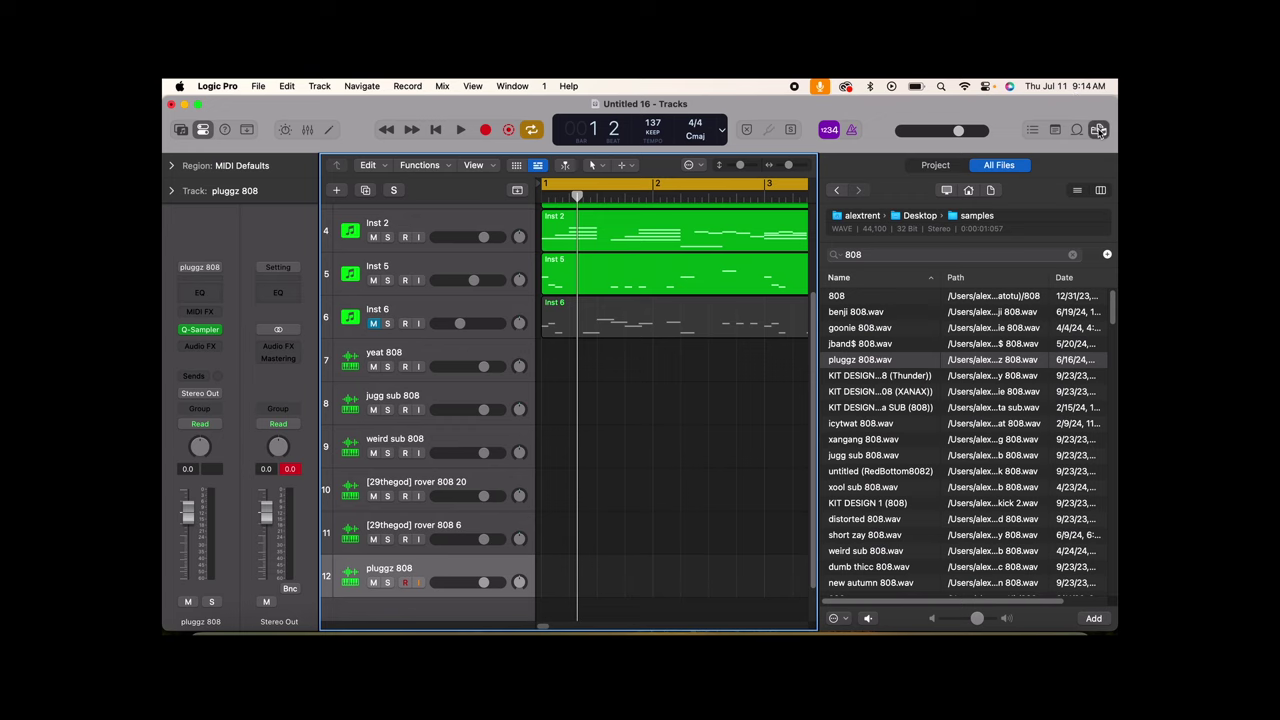
Hide the file browser and lengthen the C#3 note at position 1 2 3 1 to 0 1 0 0
{"action": "left_click", "coordinate": [1098, 130]}
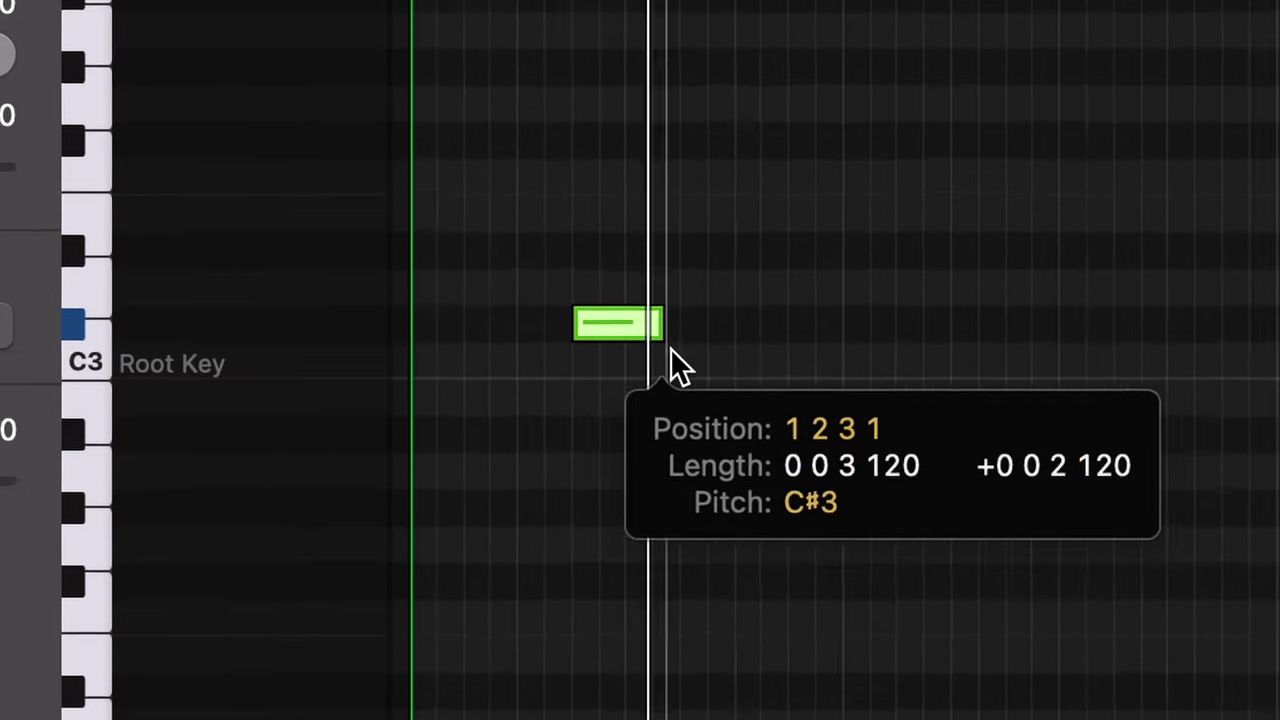
{"action": "left_click_drag", "start_coordinate": [674, 363], "coordinate": [666, 371]}
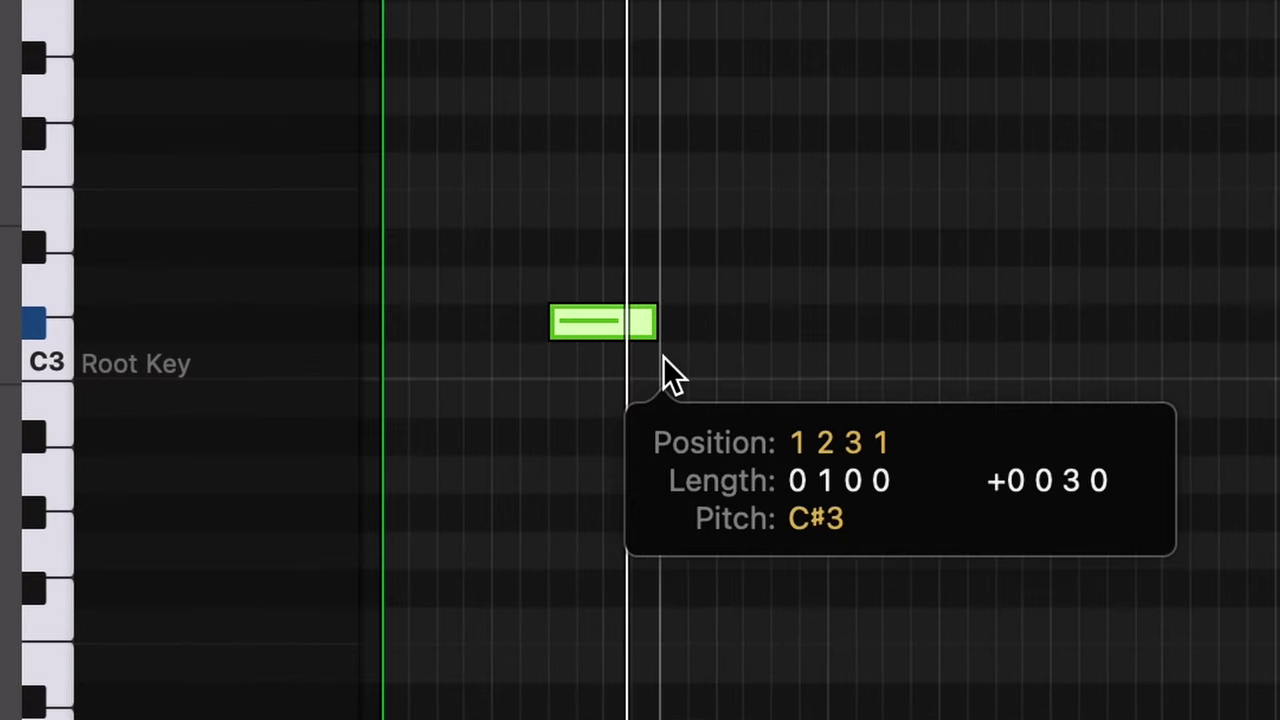
{"action": "left_click", "coordinate": [614, 363]}
Turn up the pitch Glide in the sampler of the selected [29thegod] rover track to make the bass slide
{"action": "left_click", "coordinate": [586, 151]}
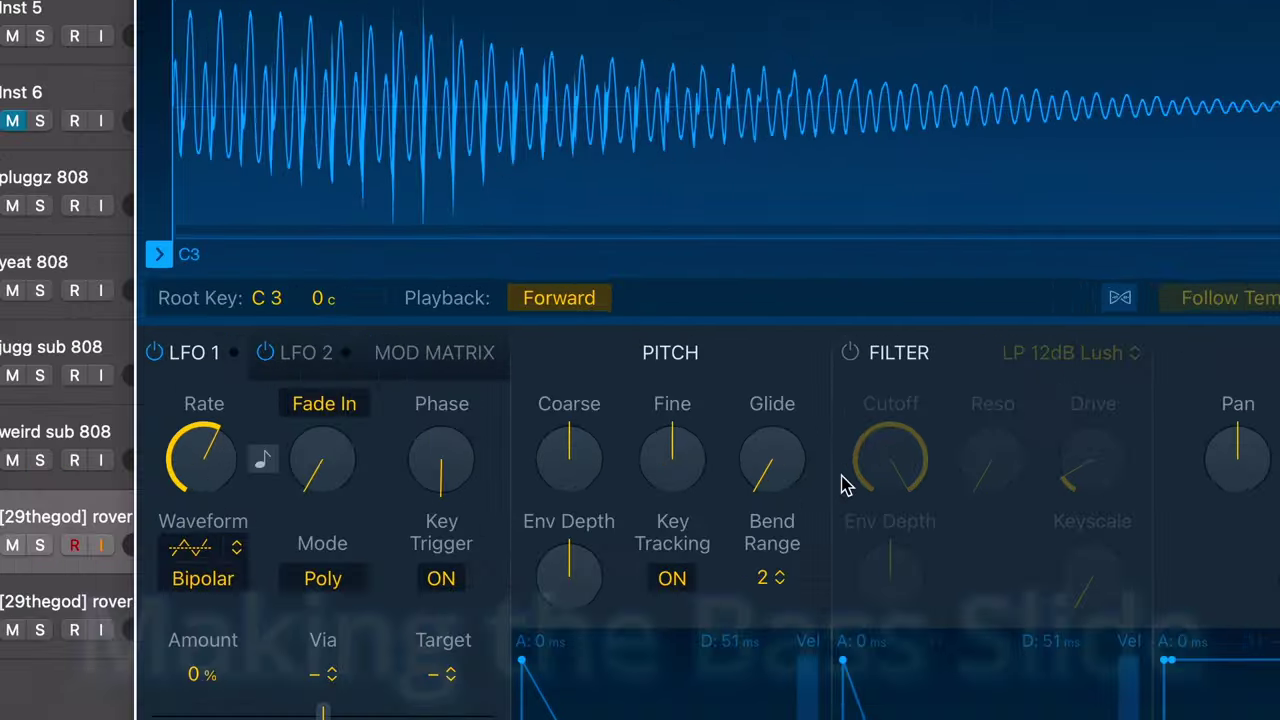
{"action": "left_click_drag", "start_coordinate": [786, 460], "coordinate": [789, 400]}
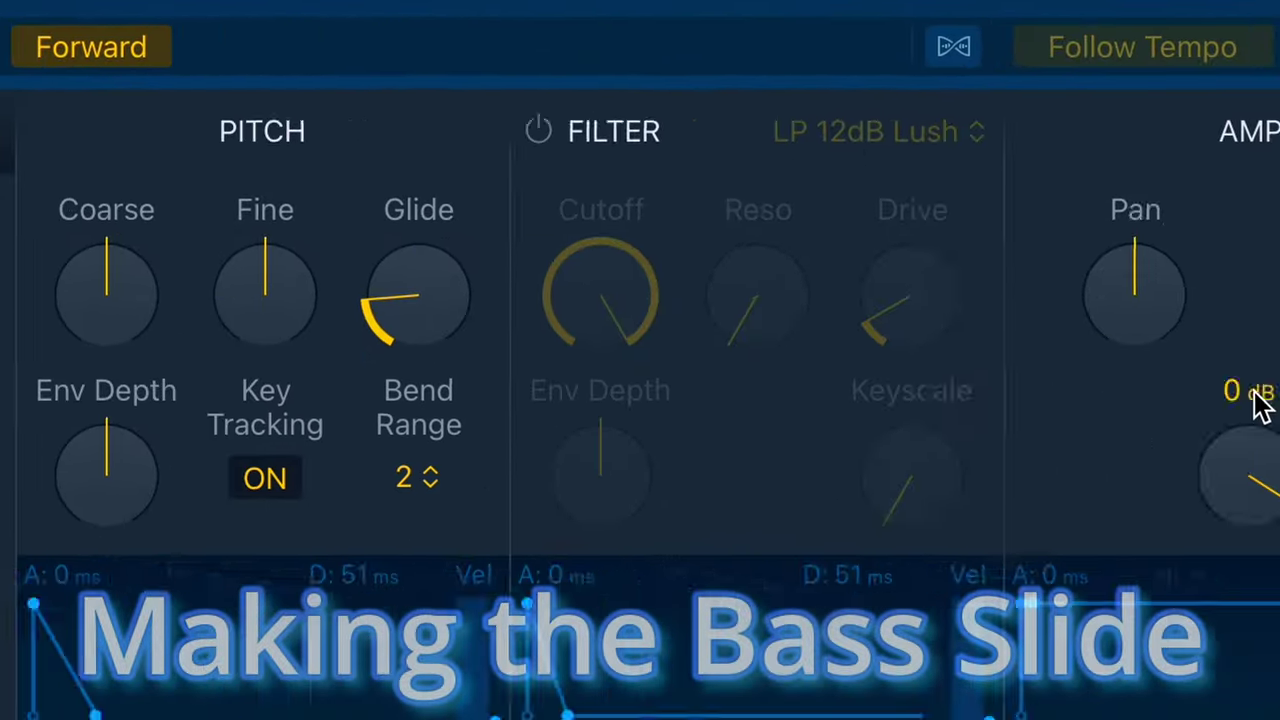
{"action": "left_click", "coordinate": [1251, 526]}
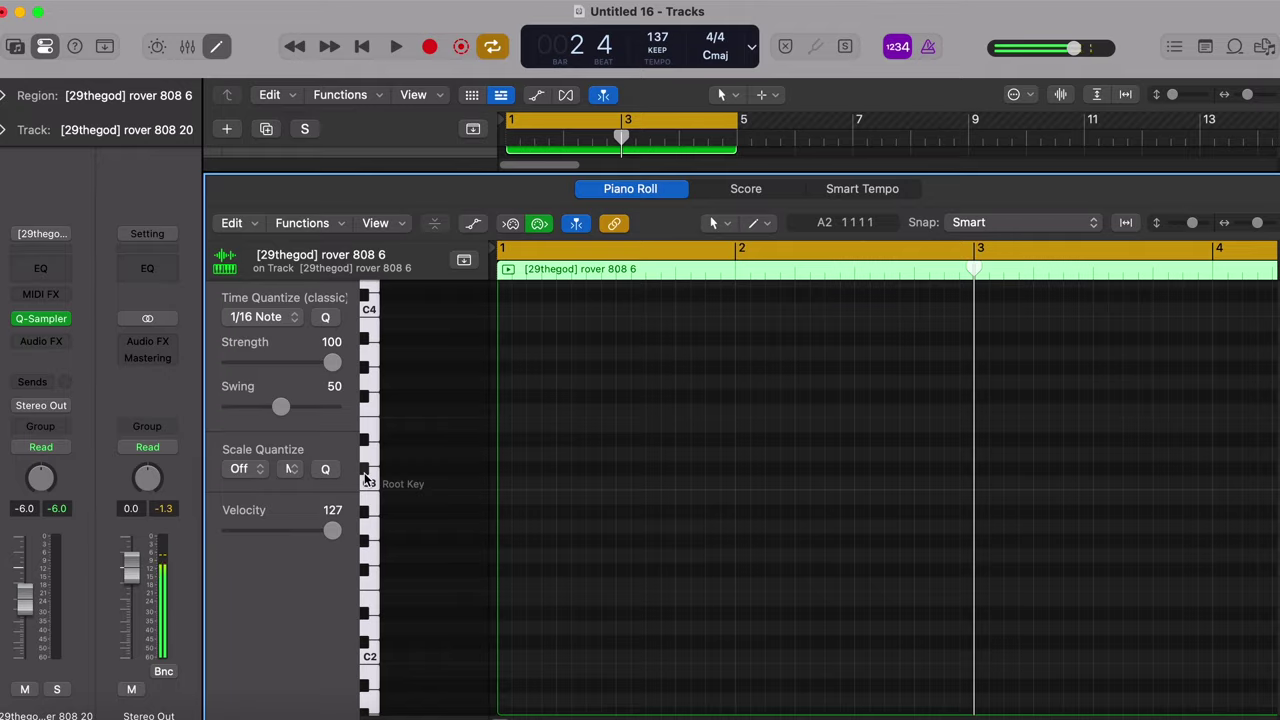
Lengthen the C#3 note at position 4 2 1 1 in the rover 808 pattern
{"action": "key", "text": "e"}
{"action": "left_click", "coordinate": [534, 485]}
{"action": "key", "text": "Delete"}
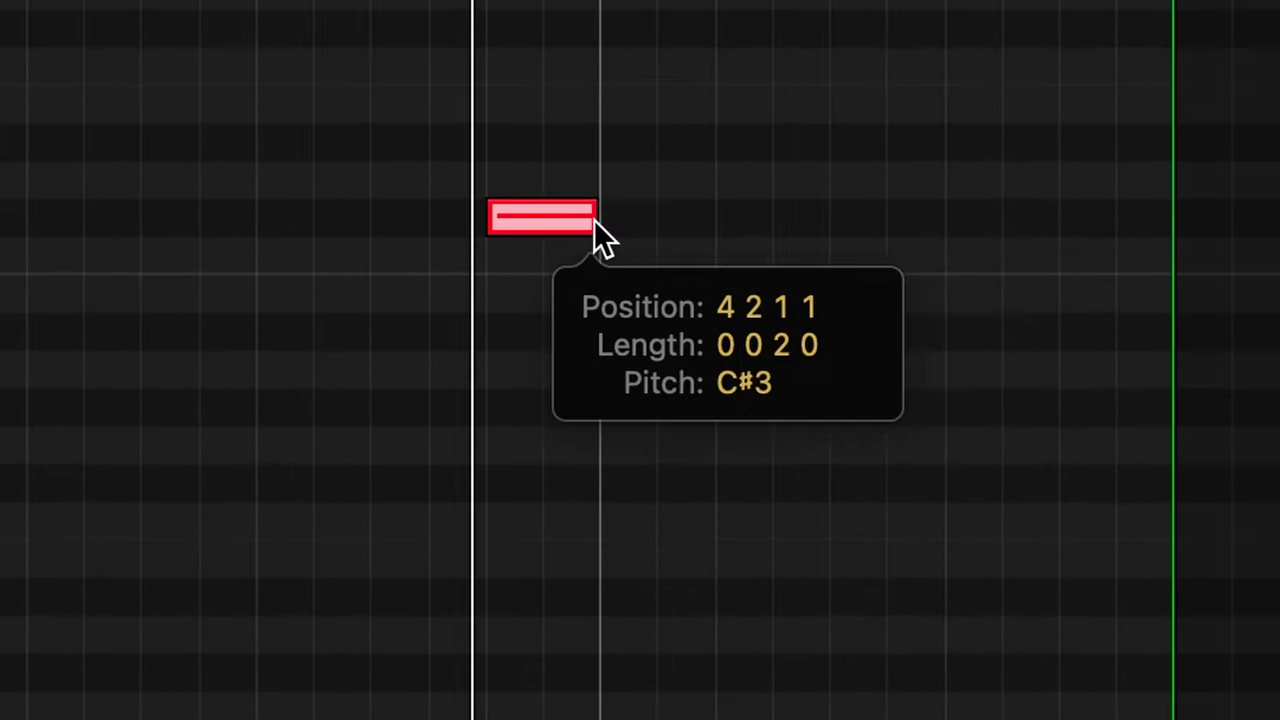
{"action": "left_click_drag", "start_coordinate": [594, 219], "coordinate": [794, 263]}
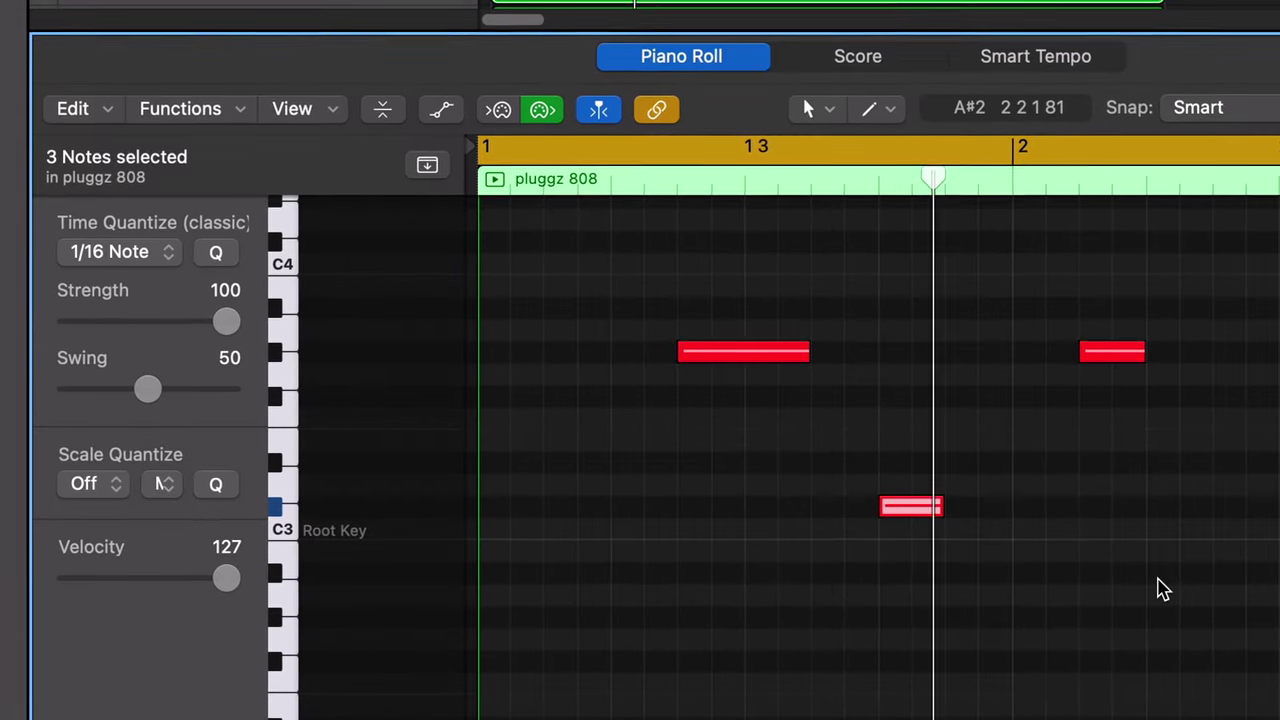
Clear the note selection in the pluggz 808 region and examine how the bass notes are spread across the 808 tracks
{"action": "left_click", "coordinate": [1163, 590]}
{"action": "scroll", "coordinate": [751, 274], "scroll_direction": "right", "scroll_amount": 5}
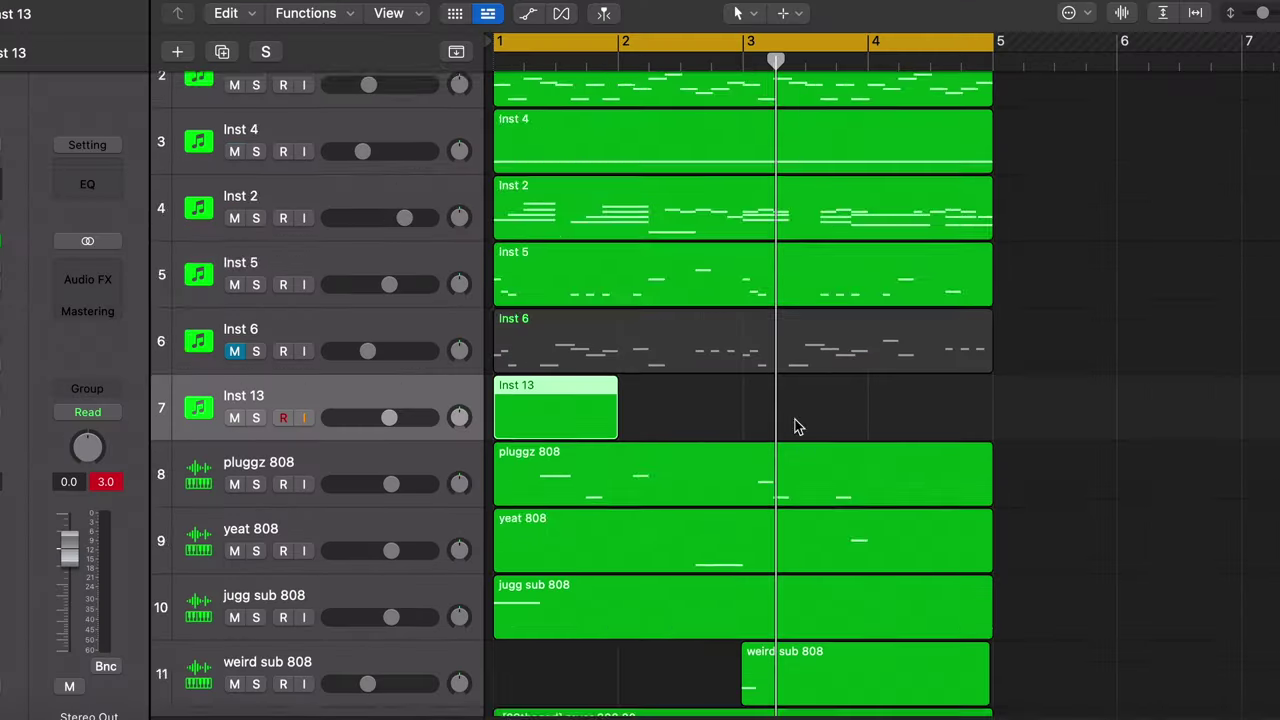
{"action": "scroll", "coordinate": [852, 278], "scroll_direction": "down", "scroll_amount": 4}
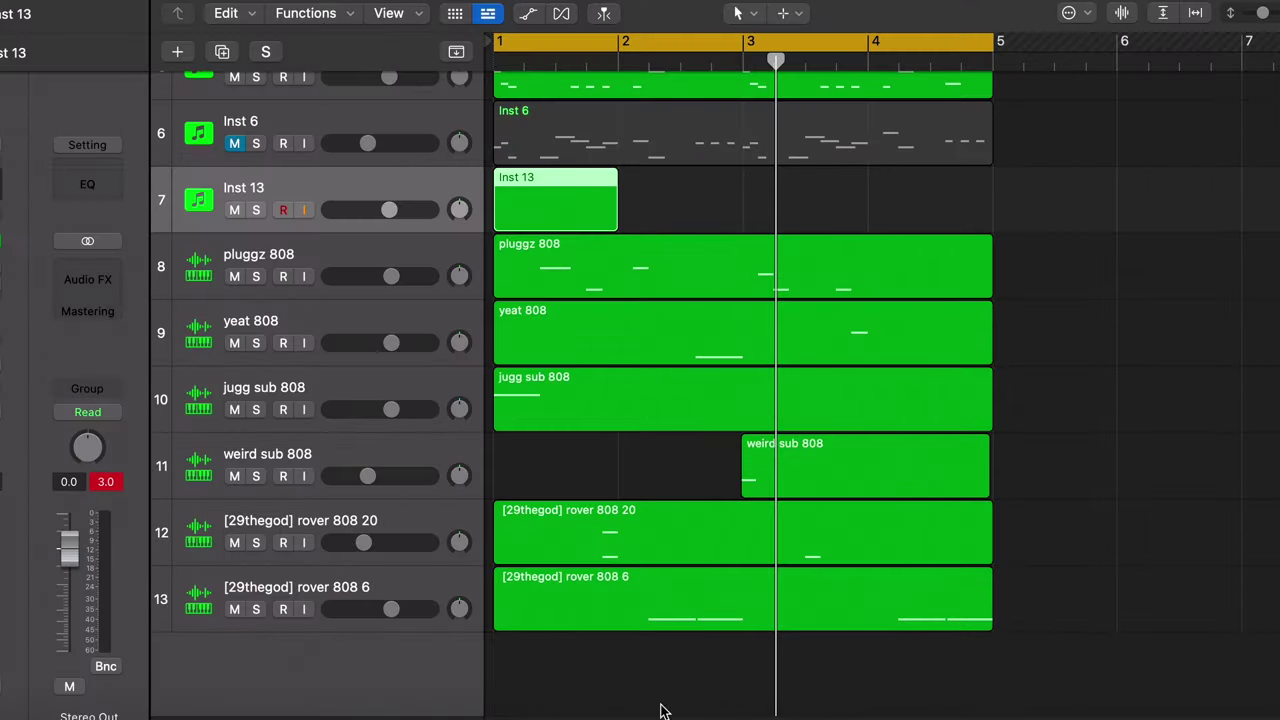
{"action": "scroll", "coordinate": [985, 426], "scroll_direction": "up", "scroll_amount": 3}
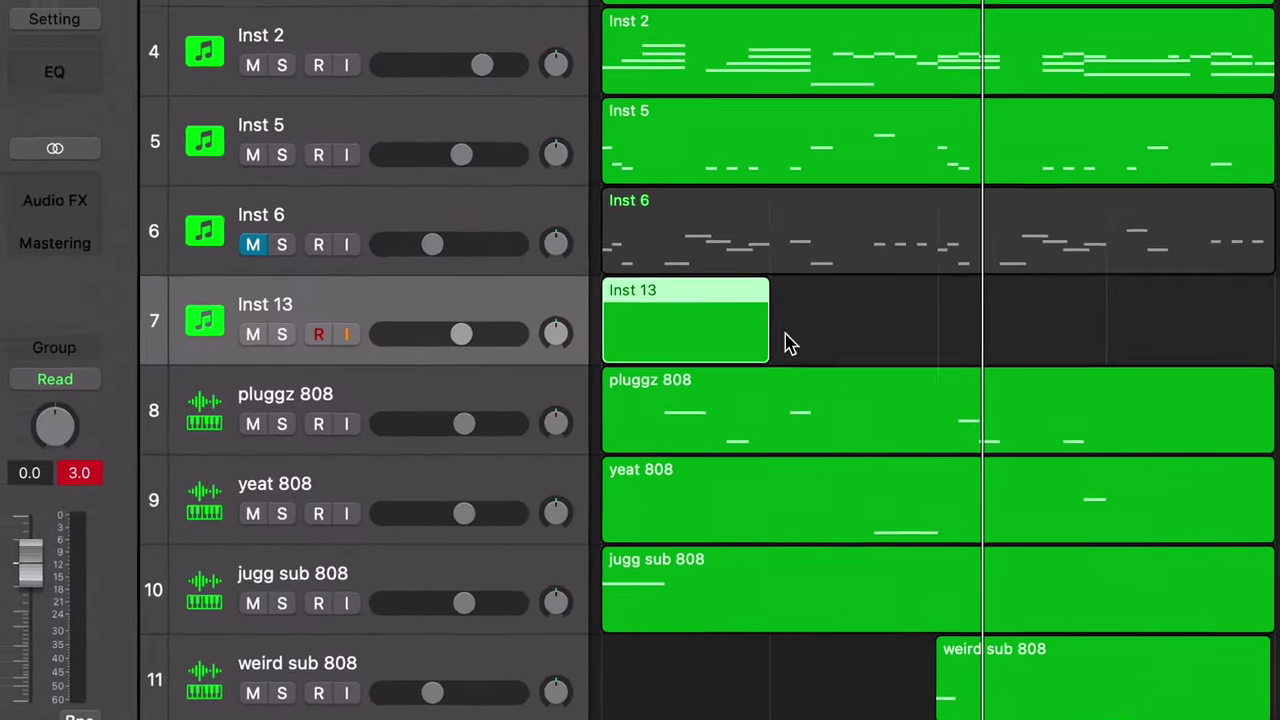
{"action": "scroll", "coordinate": [772, 389], "scroll_direction": "down", "scroll_amount": 2}
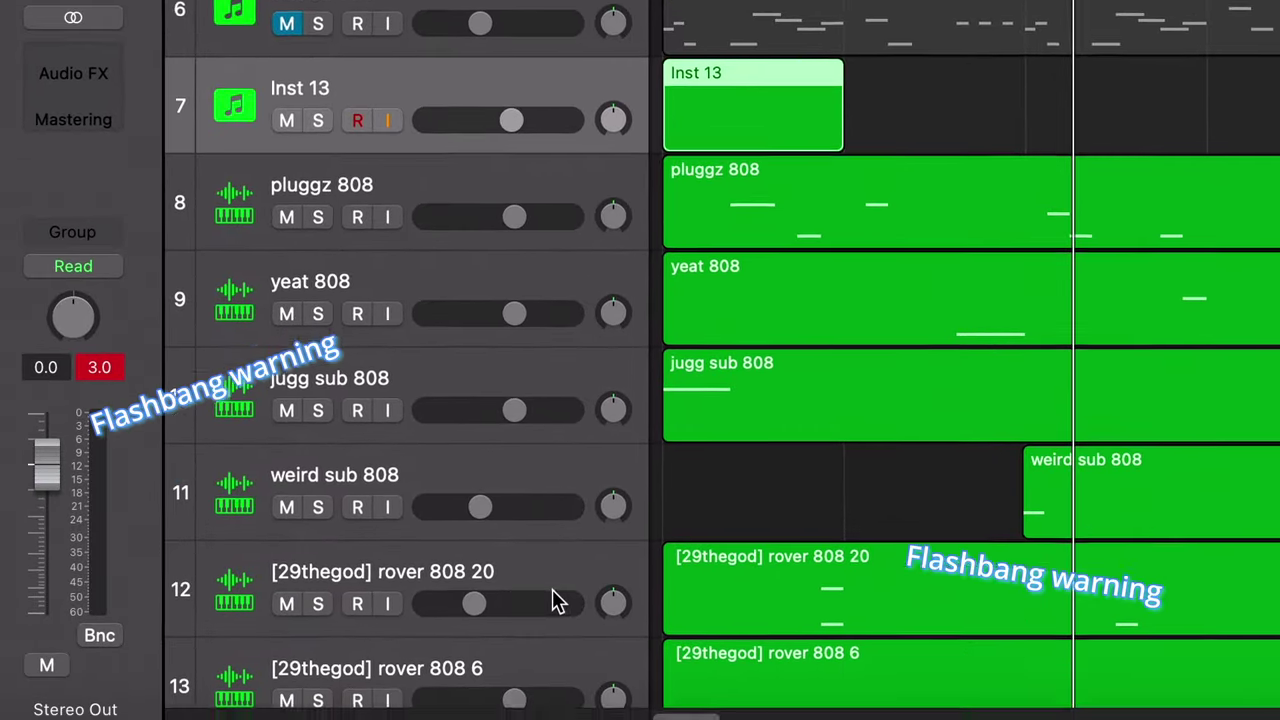
Extend the end of the Inst 13 region to cover the full four bars
{"action": "scroll", "coordinate": [555, 600], "scroll_direction": "down", "scroll_amount": 2}
{"action": "scroll", "coordinate": [723, 460], "scroll_direction": "up", "scroll_amount": 2}
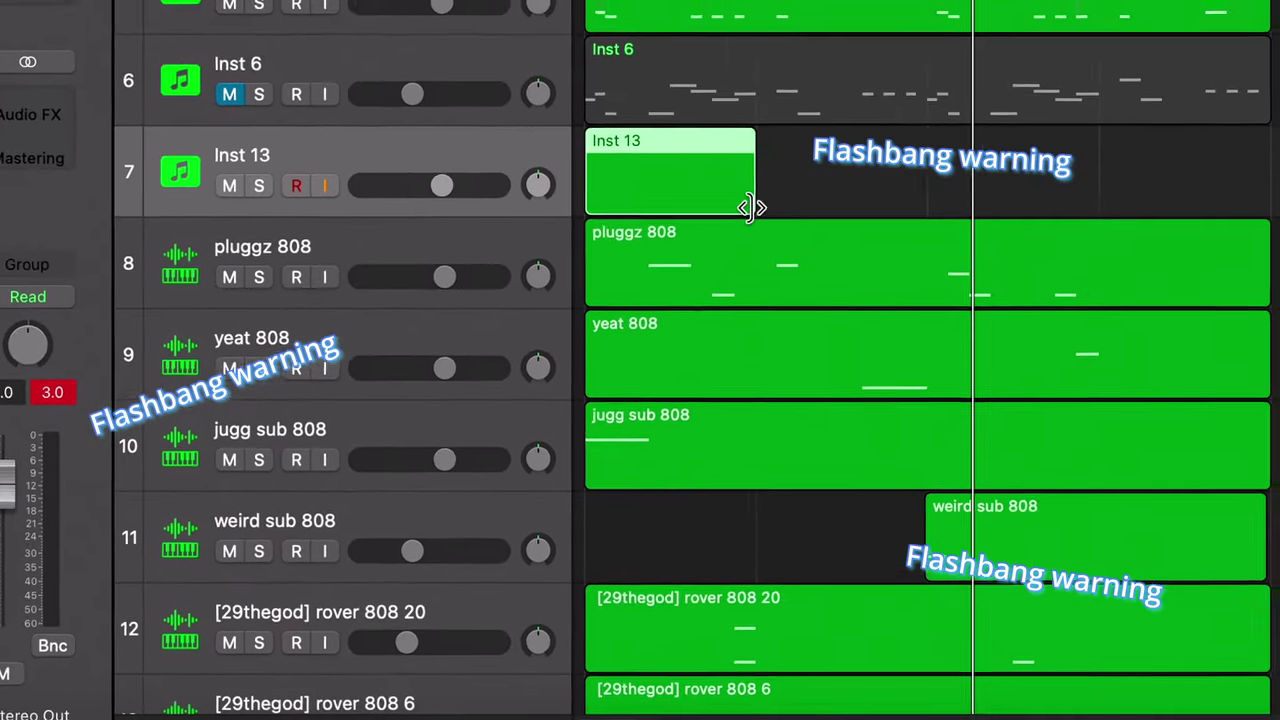
{"action": "left_click_drag", "start_coordinate": [752, 207], "coordinate": [1090, 207]}
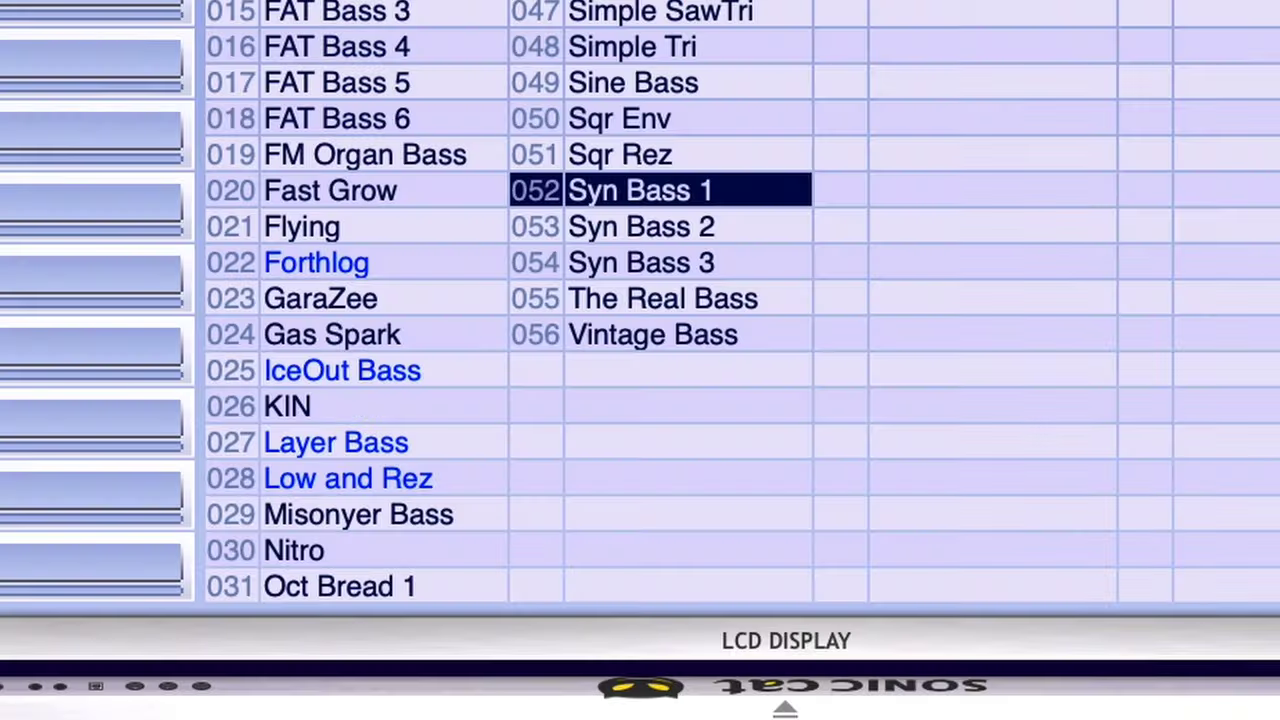
Slightly shorten the opening note of the jugg sub 808 region and close the piano roll
{"action": "left_click_drag", "start_coordinate": [600, 509], "coordinate": [594, 509]}
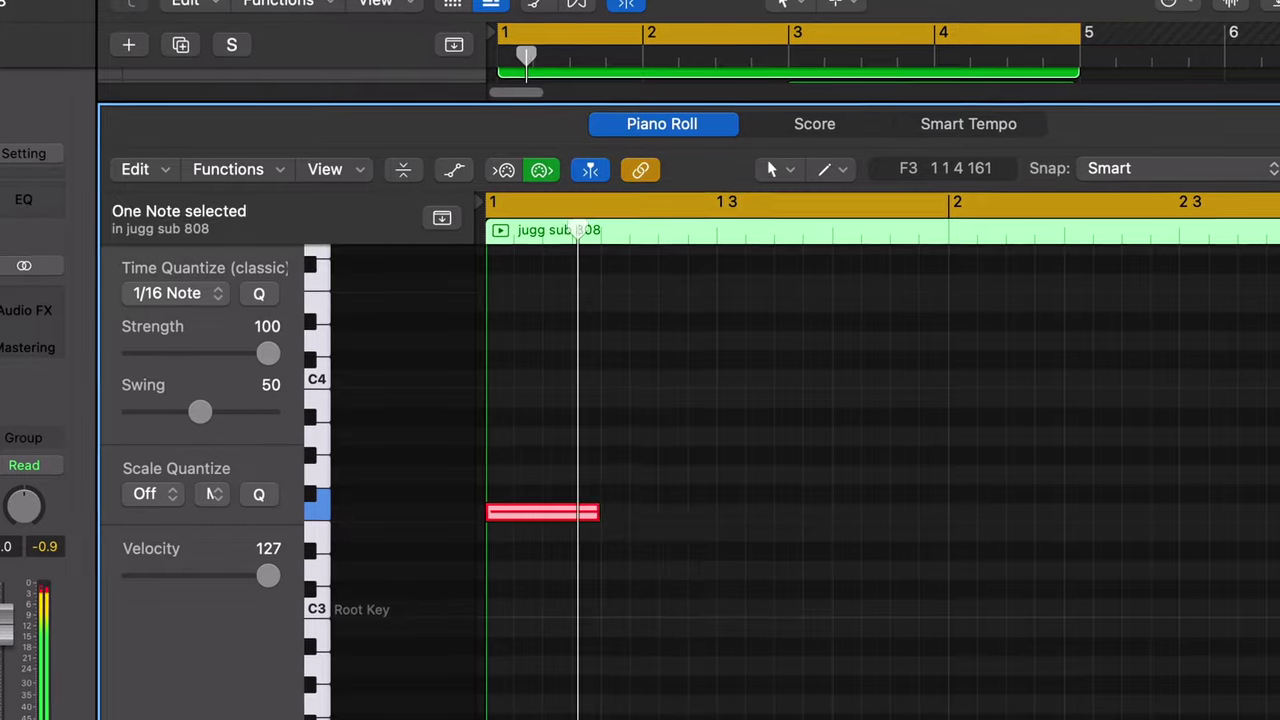
{"action": "key", "text": "e"}
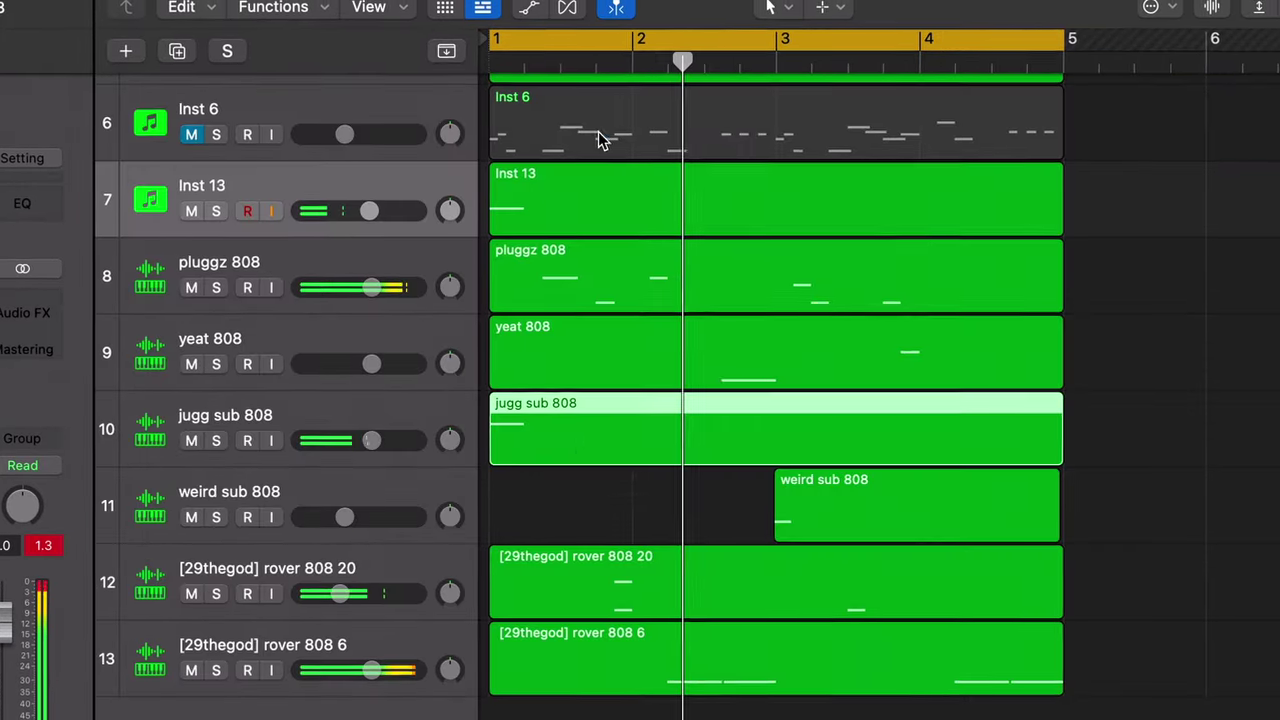
Save the project in the Logic folder as "New Jazz #9"
{"action": "key", "text": "super+s"}
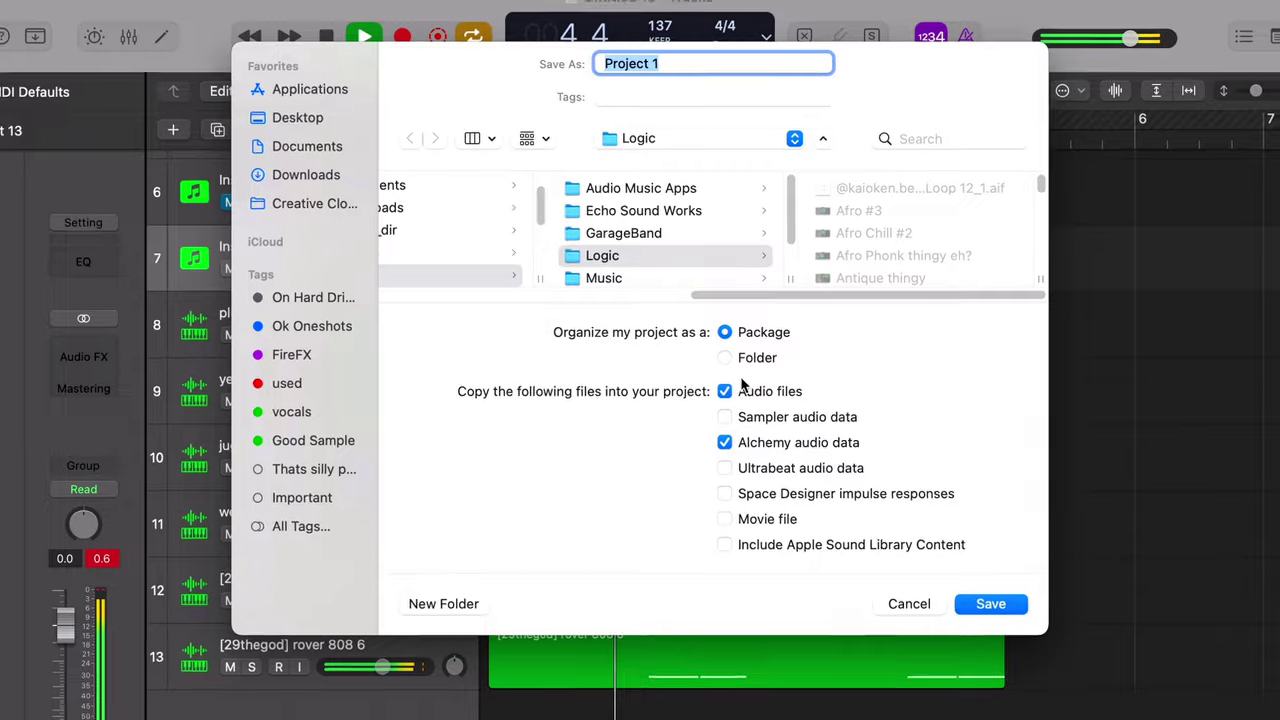
{"action": "type", "text": "New Jazz"}
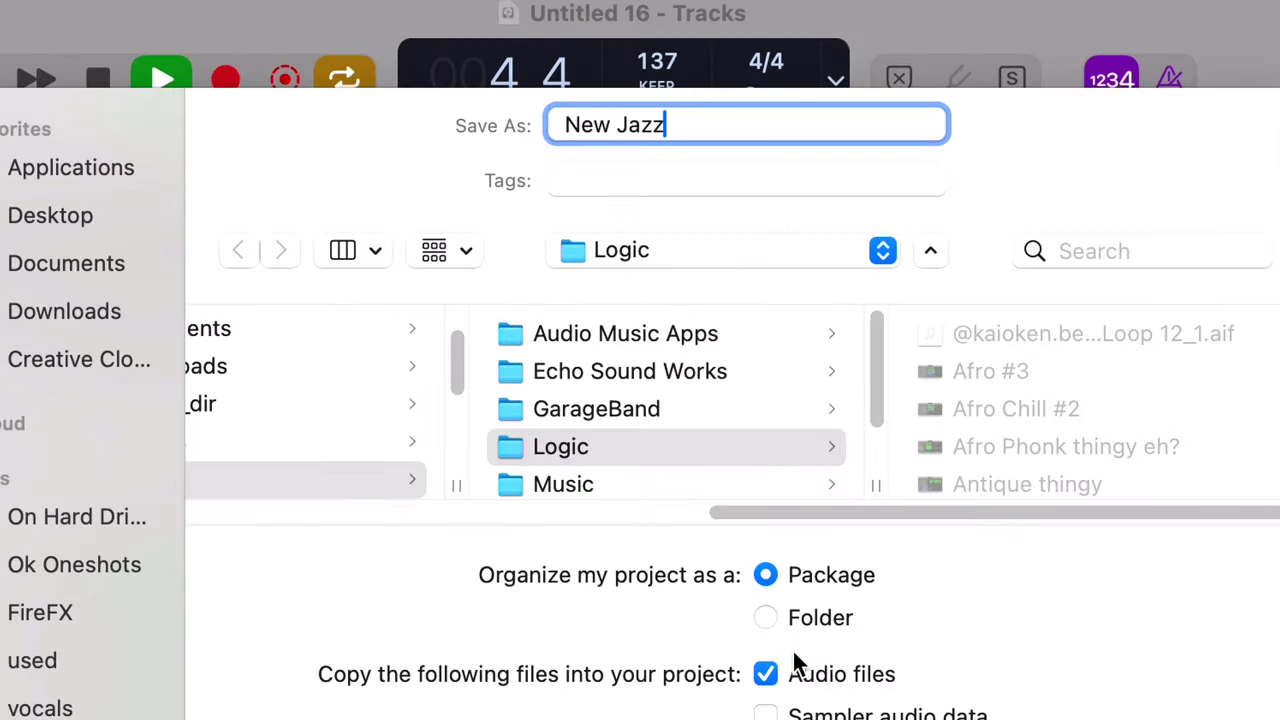
{"action": "type", "text": " #"}
Unmute the Inst 6 track, and mute Inst 13 and all the 808 tracks down to rover 808 6
{"action": "scroll", "coordinate": [1050, 392], "scroll_direction": "down", "scroll_amount": 1}
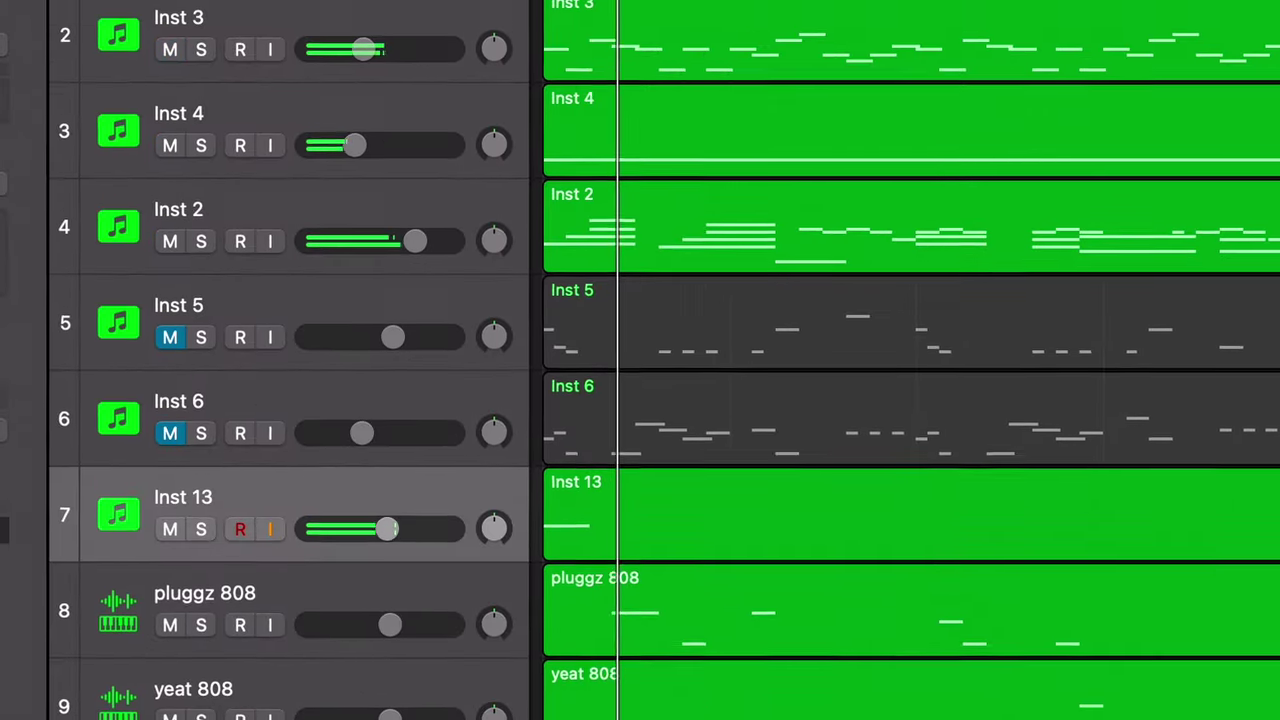
{"action": "scroll", "coordinate": [700, 408], "scroll_direction": "down", "scroll_amount": 5}
{"action": "key", "text": "super+Left"}
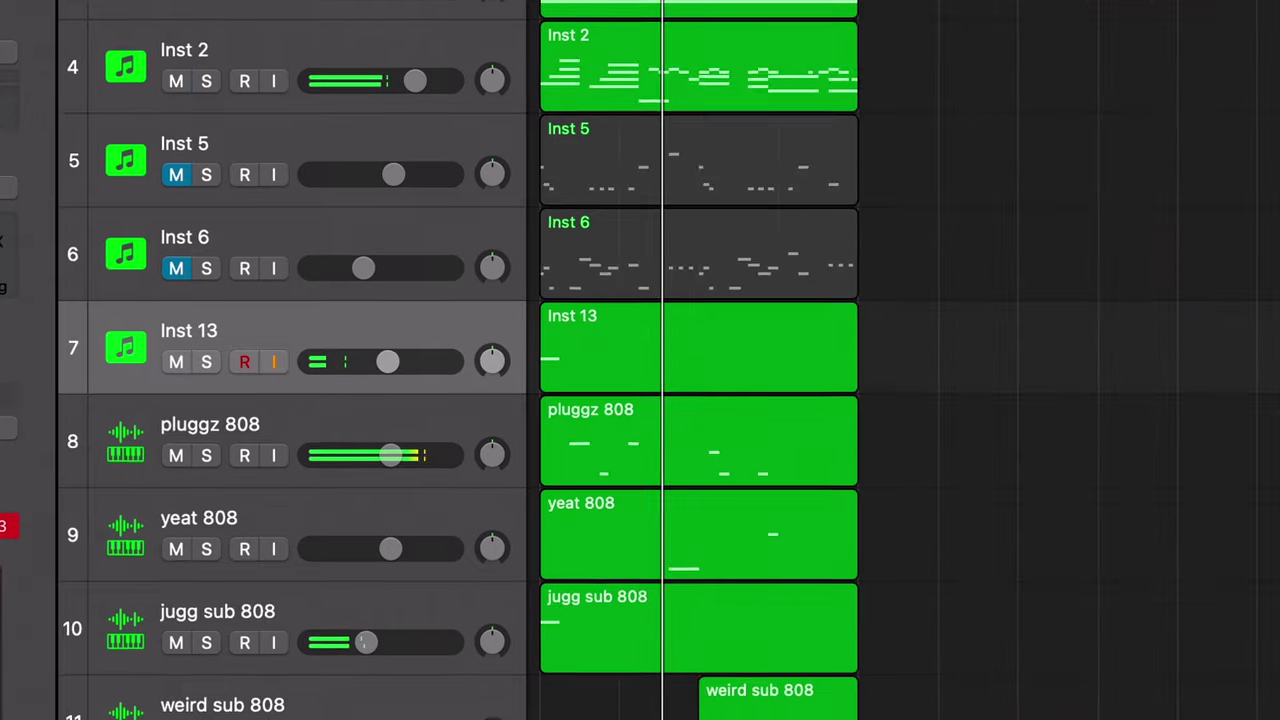
{"action": "left_click", "coordinate": [275, 193]}
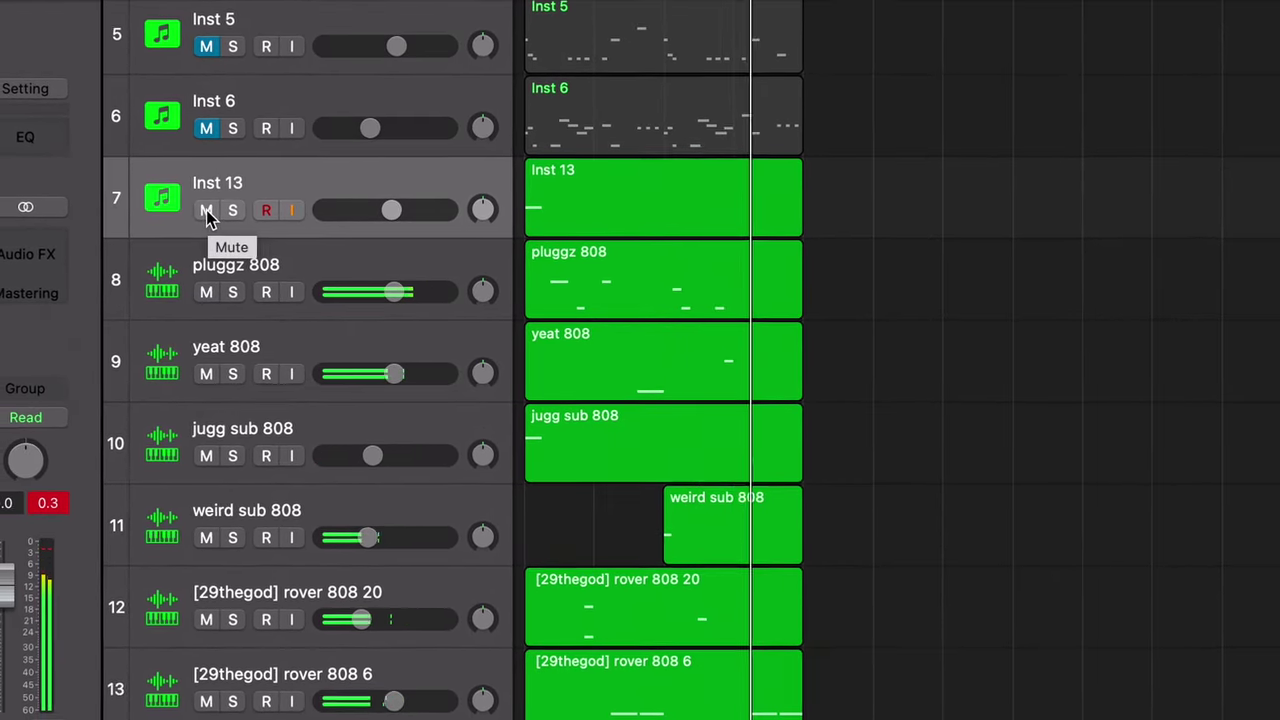
{"action": "left_click_drag", "start_coordinate": [209, 211], "coordinate": [209, 700]}
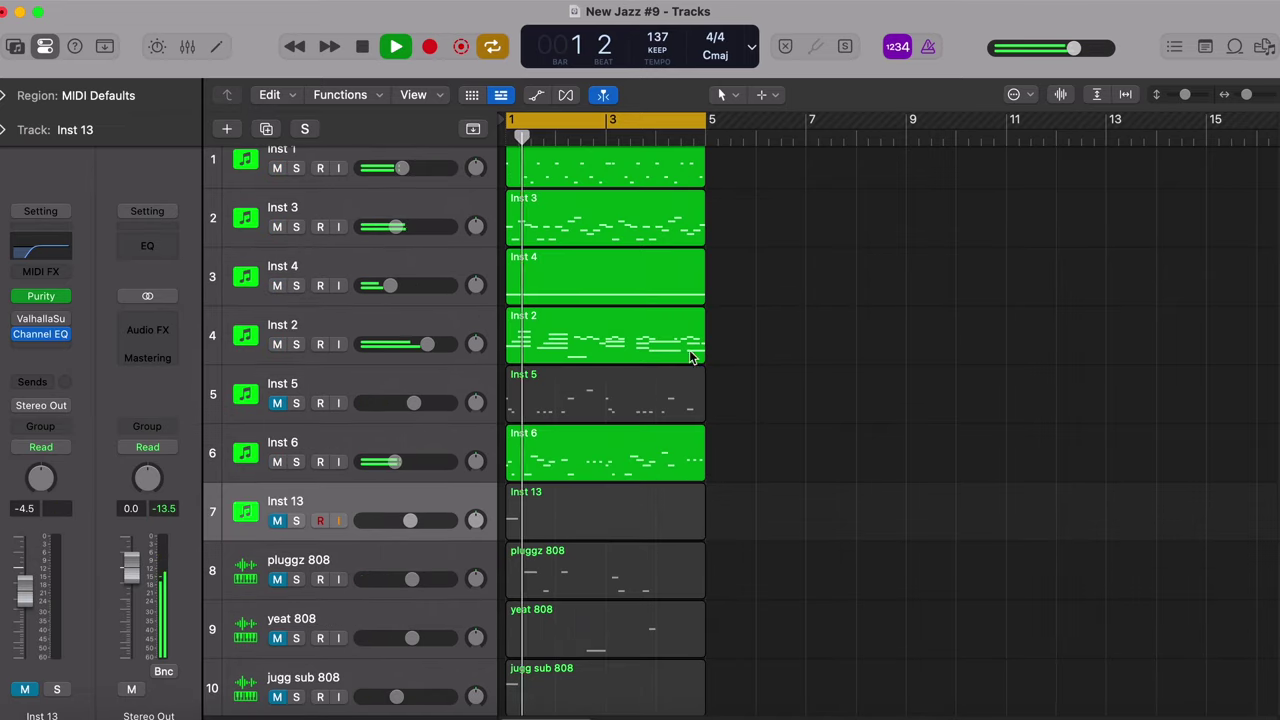
Select the regions on all thirteen tracks and repeat them once into bars 5 to 8
{"action": "scroll", "coordinate": [740, 420], "scroll_direction": "down", "scroll_amount": 5}
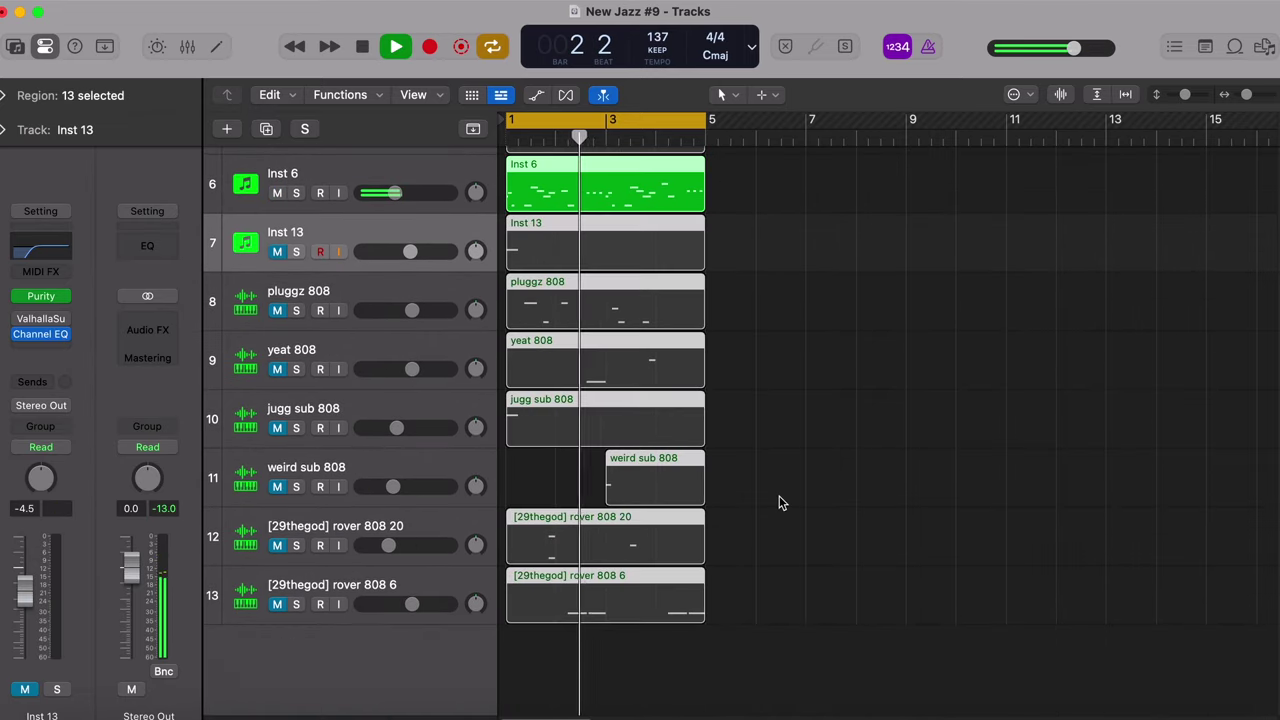
{"action": "key", "text": "super+r"}
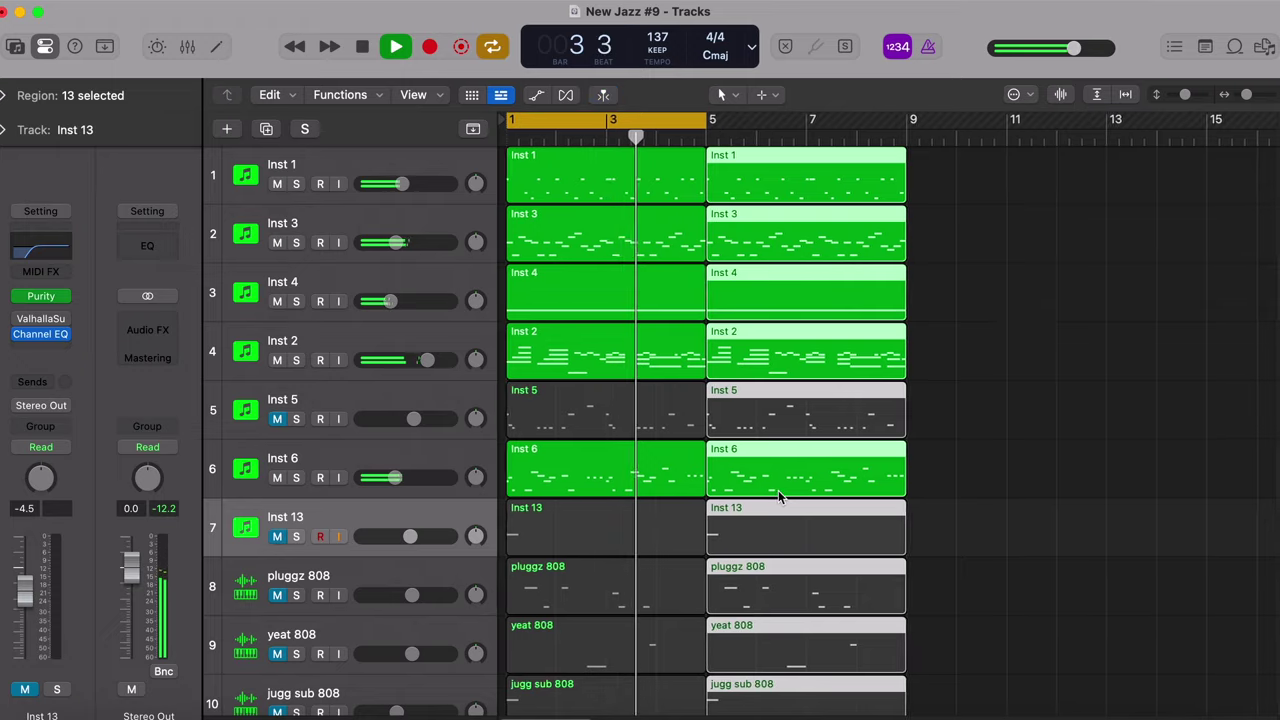
{"action": "scroll", "coordinate": [681, 637], "scroll_direction": "down", "scroll_amount": 5}
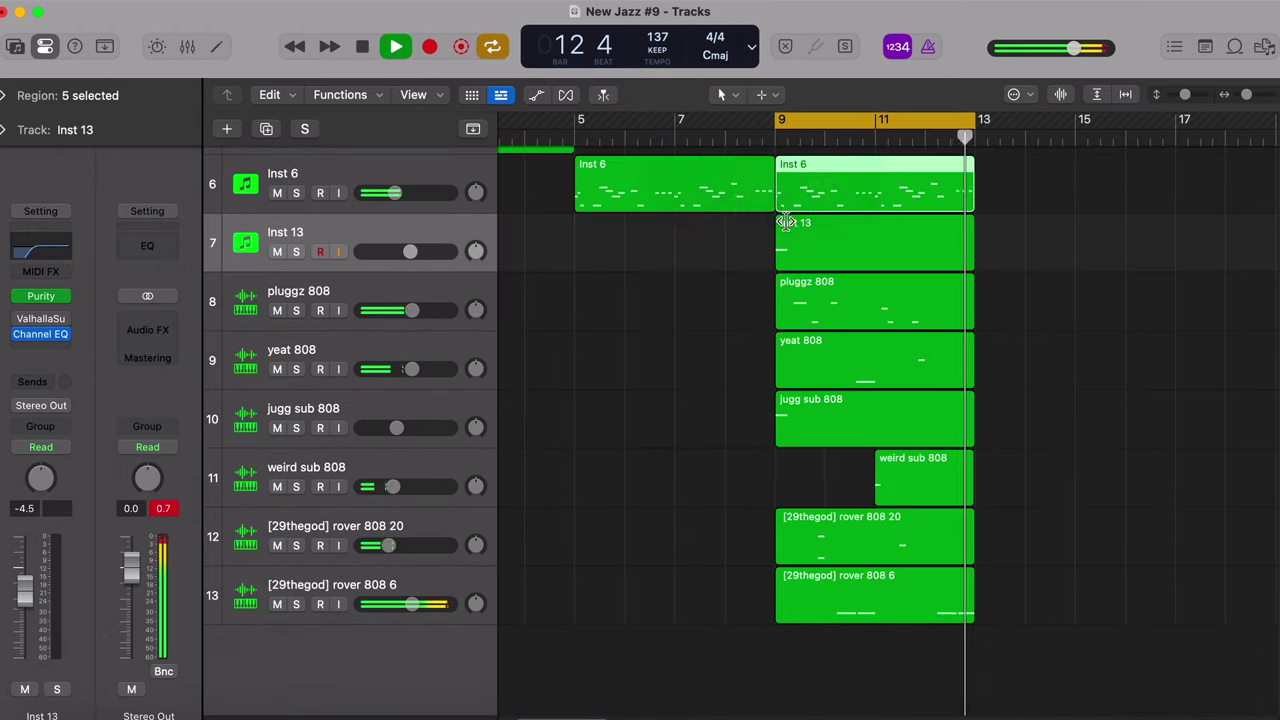
Play the arrangement from the beginning and examine how the melody and 808 regions enter across its three four-bar sections
{"action": "scroll", "coordinate": [700, 300], "scroll_direction": "up", "scroll_amount": 5}
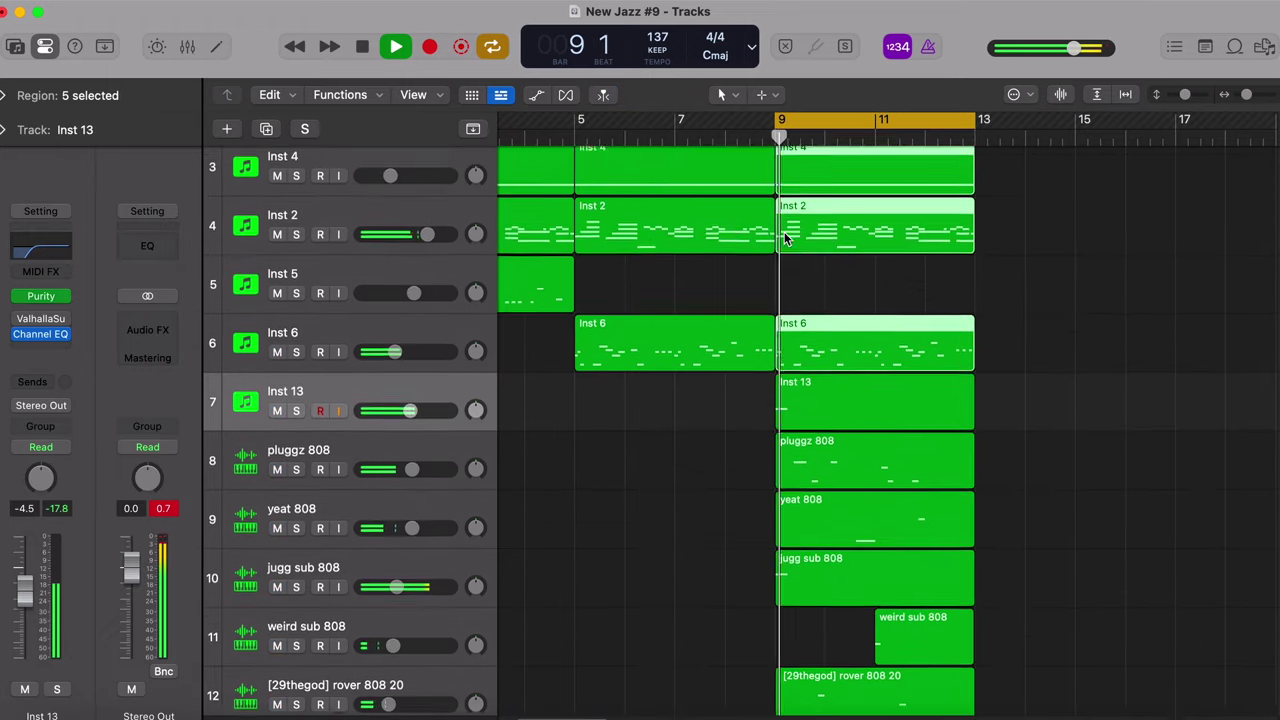
{"action": "scroll", "coordinate": [700, 300], "scroll_direction": "left", "scroll_amount": 3}
{"action": "scroll", "coordinate": [761, 307], "scroll_direction": "up", "scroll_amount": 3}
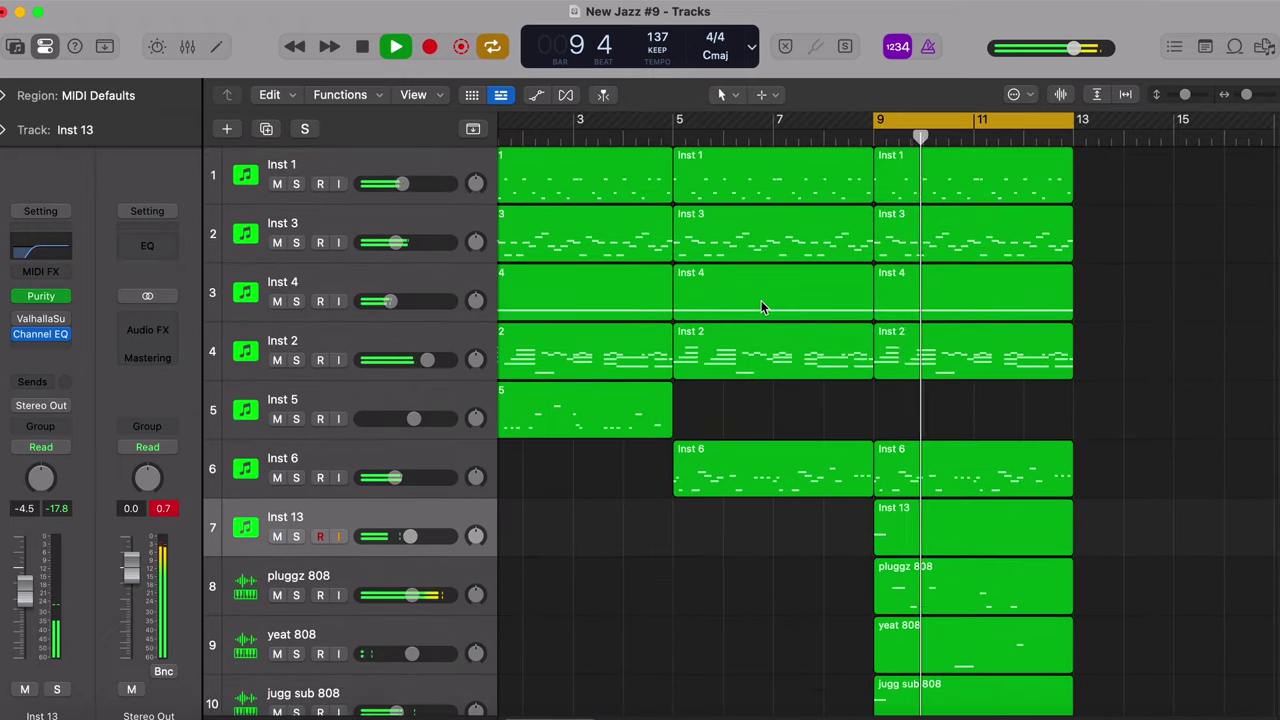
{"action": "key", "text": "Return"}
{"action": "scroll", "coordinate": [852, 420], "scroll_direction": "right", "scroll_amount": 3}
{"action": "scroll", "coordinate": [854, 413], "scroll_direction": "down", "scroll_amount": 2}
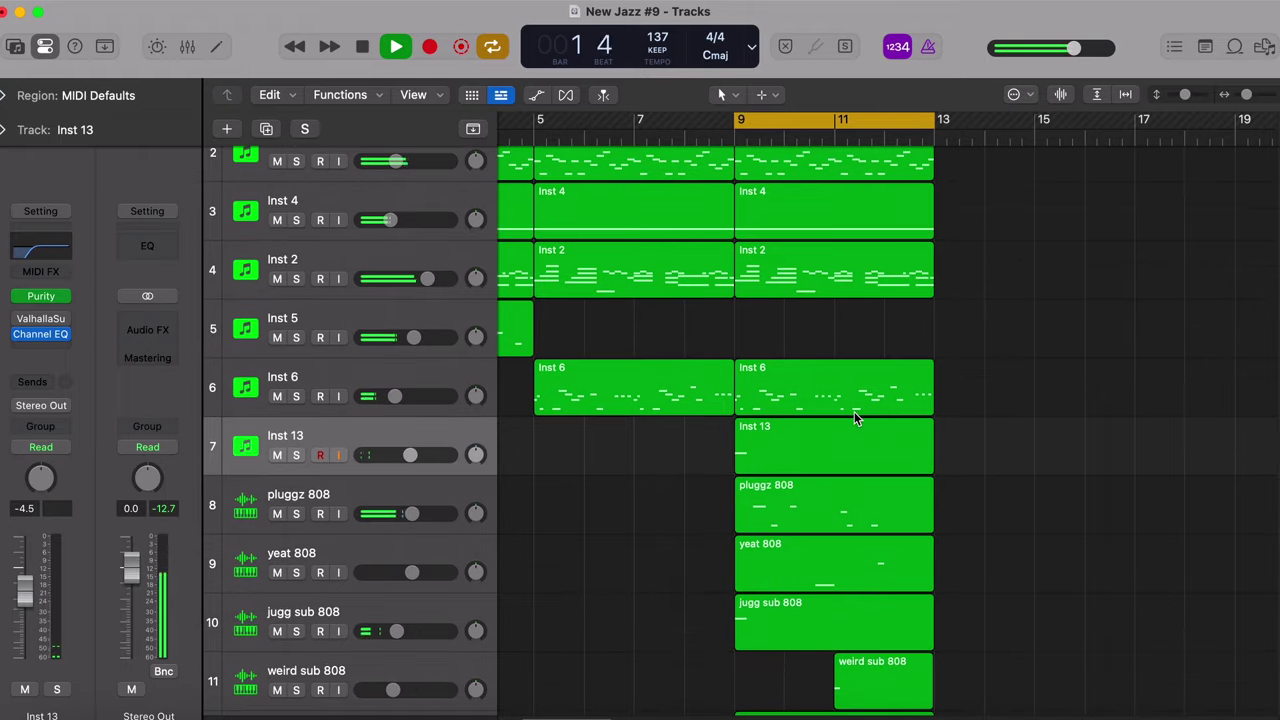
{"action": "scroll", "coordinate": [648, 519], "scroll_direction": "left", "scroll_amount": 2}
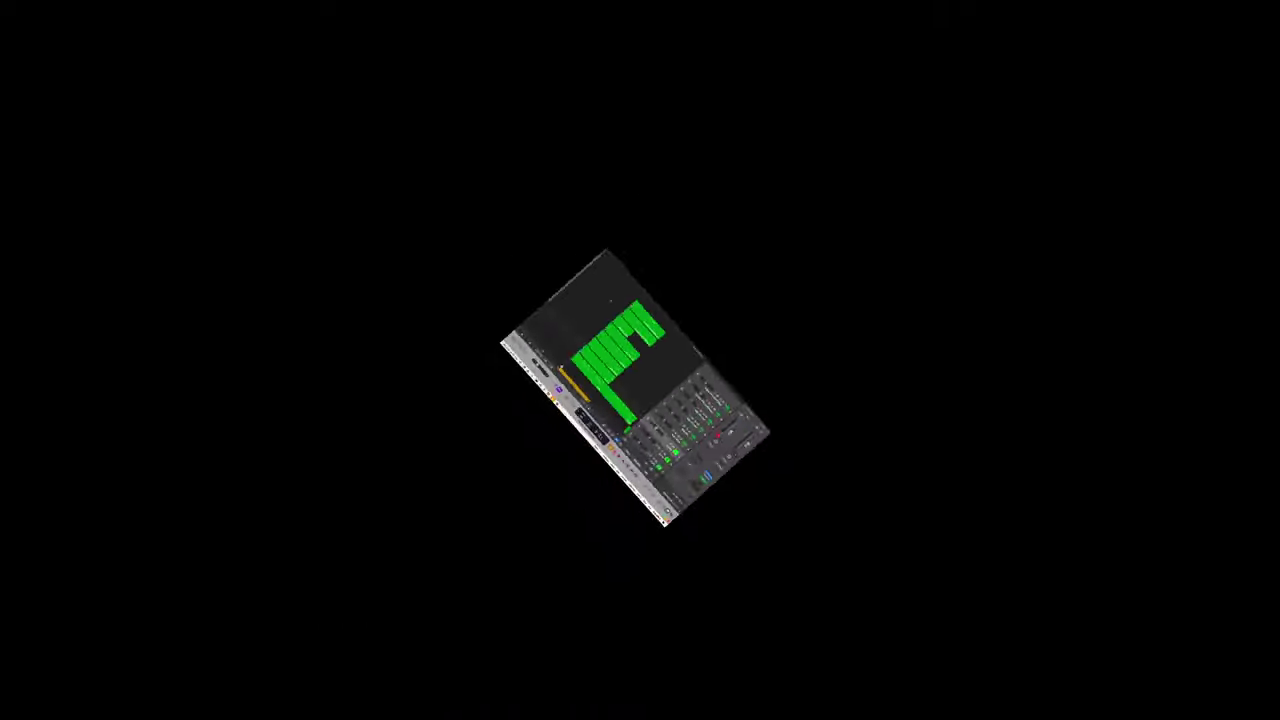
{"action": "scroll", "coordinate": [1018, 454], "scroll_direction": "down", "scroll_amount": 2}
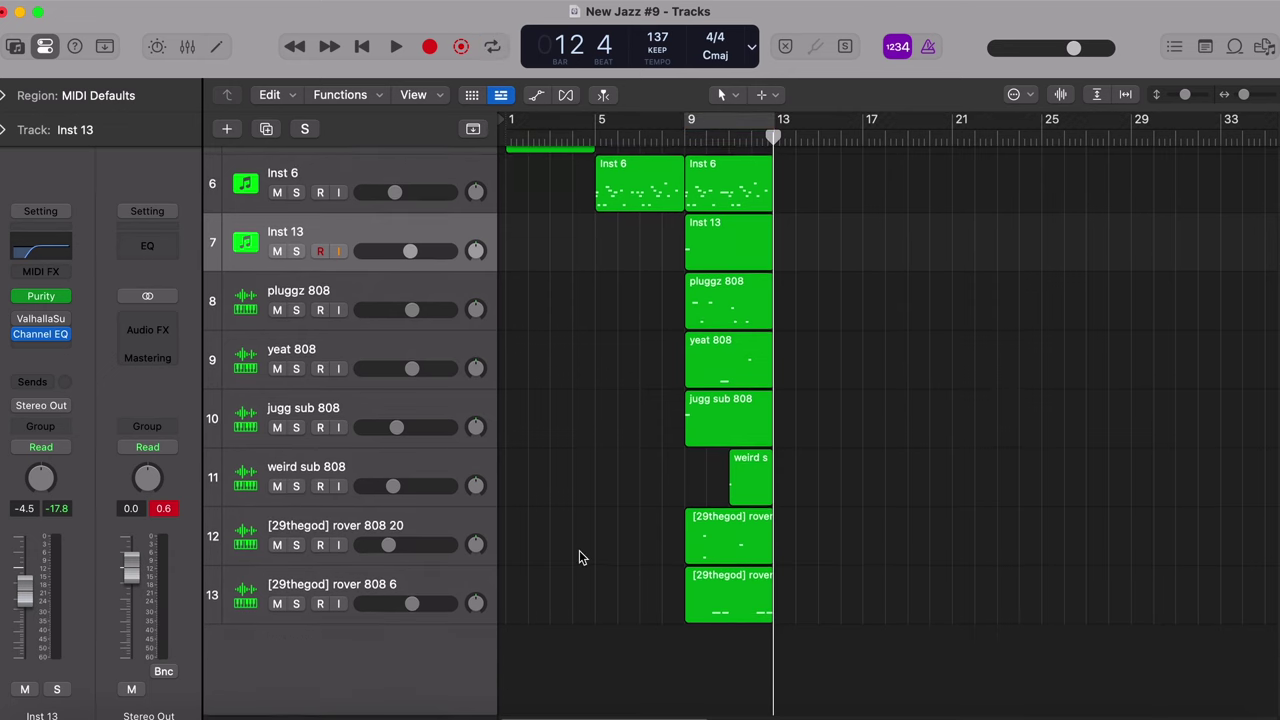
Search the samples for "kick", audition the results, and add totu kick 3 and totu kick 4 on new tracks at bar 9
{"action": "left_click", "coordinate": [410, 586]}
{"action": "key", "text": "alt+super+n"}
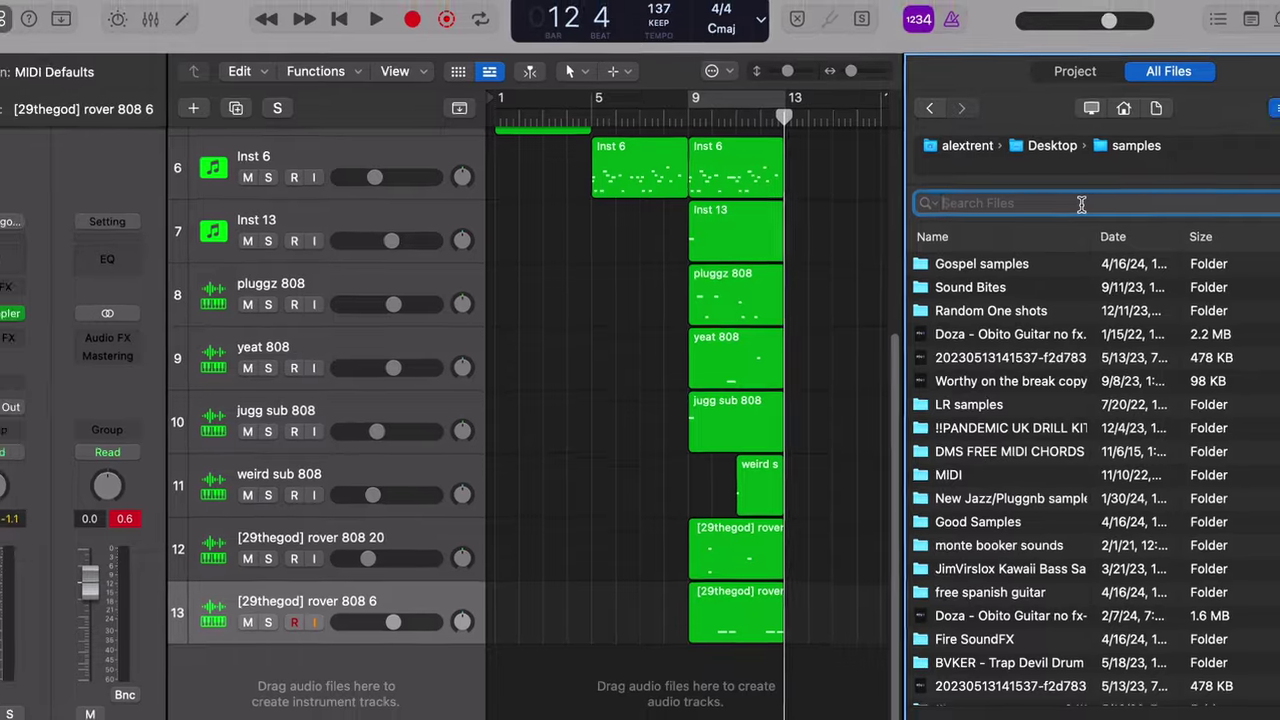
{"action": "type", "text": "kick"}
{"action": "left_click", "coordinate": [834, 223]}
{"action": "key", "text": "Down"}
{"action": "key", "text": "Down"}
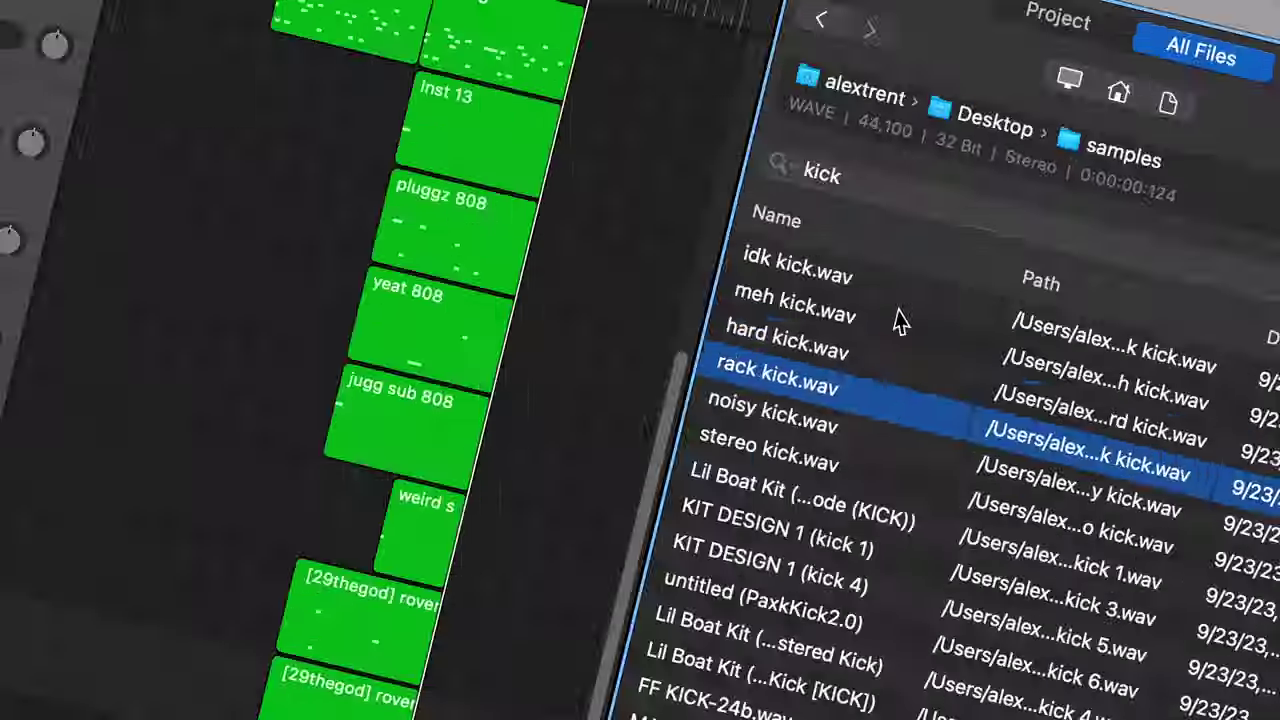
{"action": "key", "text": "Down"}
{"action": "key", "text": "Down"}
{"action": "key", "text": "Down"}
{"action": "key", "text": "Down"}
{"action": "key", "text": "Down"}
{"action": "key", "text": "Down"}
{"action": "key", "text": "Down"}
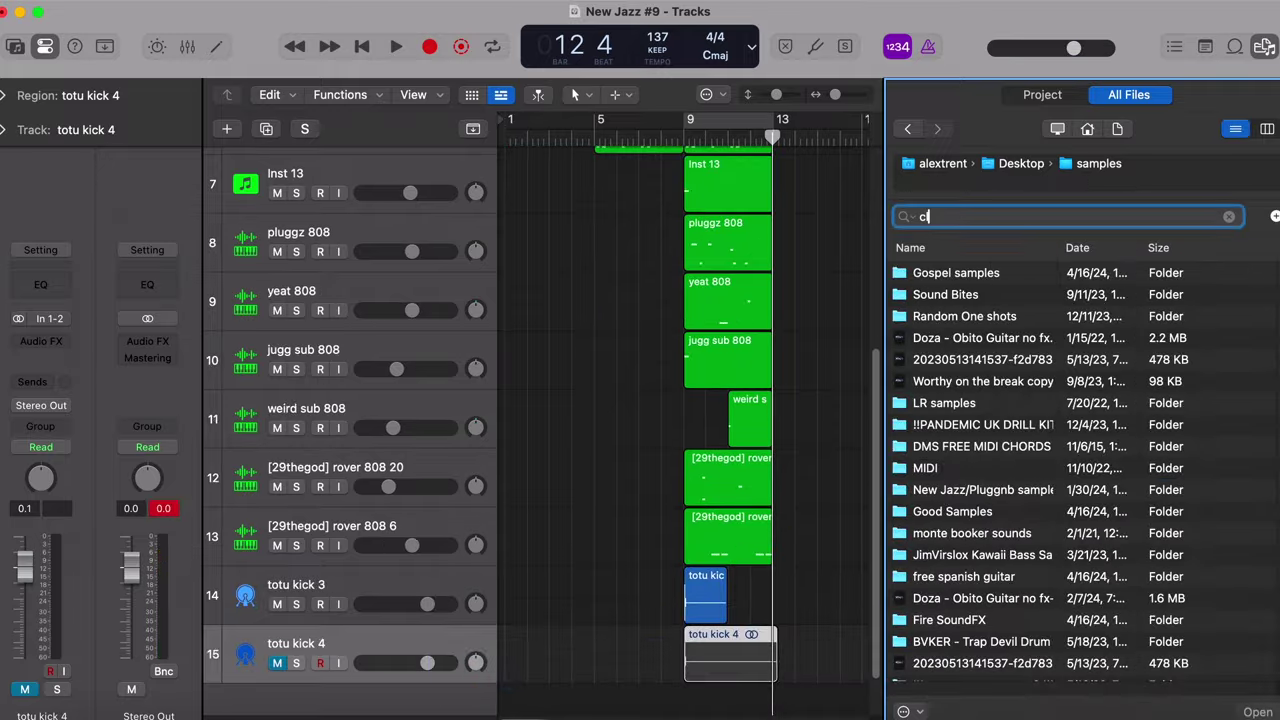
Search the samples for "clap" and add laced clap at bar 9 and plugg clap at bar 10 on new tracks
{"action": "type", "text": "lap"}
{"action": "left_click", "coordinate": [537, 355]}
{"action": "key", "text": "Up"}
{"action": "key", "text": "Up"}
{"action": "left_click", "coordinate": [540, 405]}
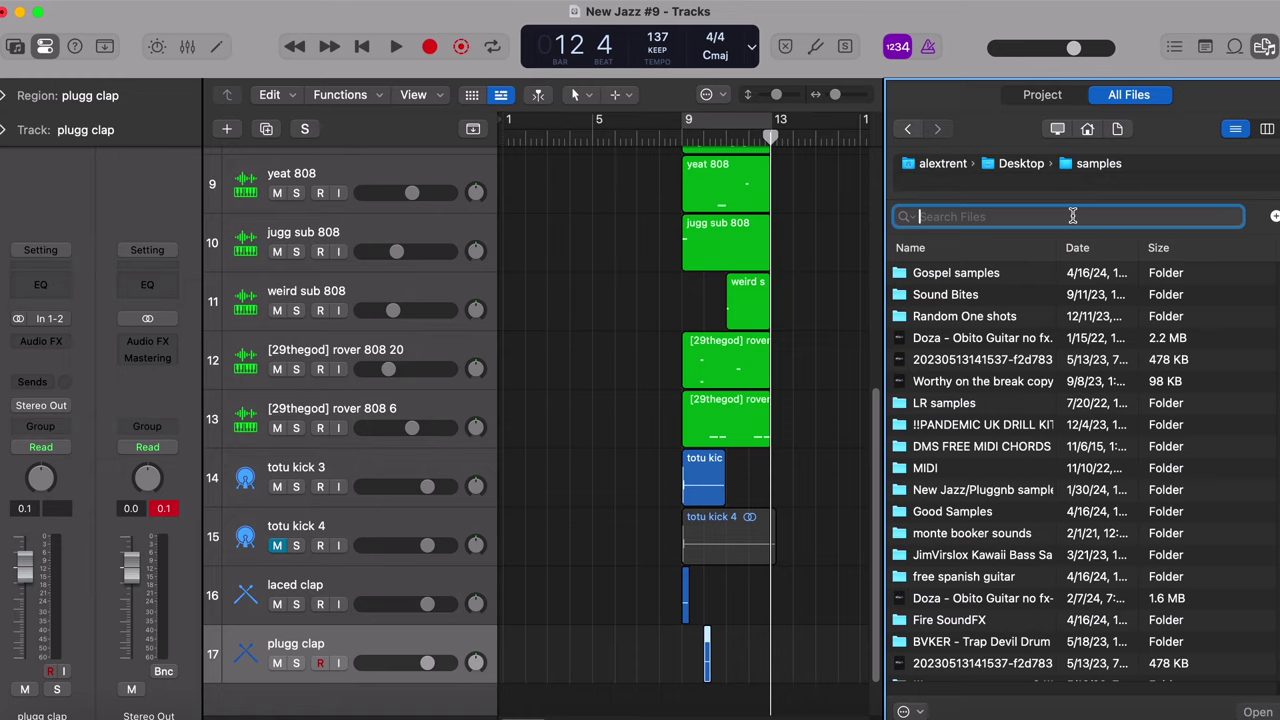
Search the samples for "hh", audition the results, and add ahhhhhh at bar 6 and FLIGHT AHH 2 at bar 7
{"action": "key", "text": "Return"}
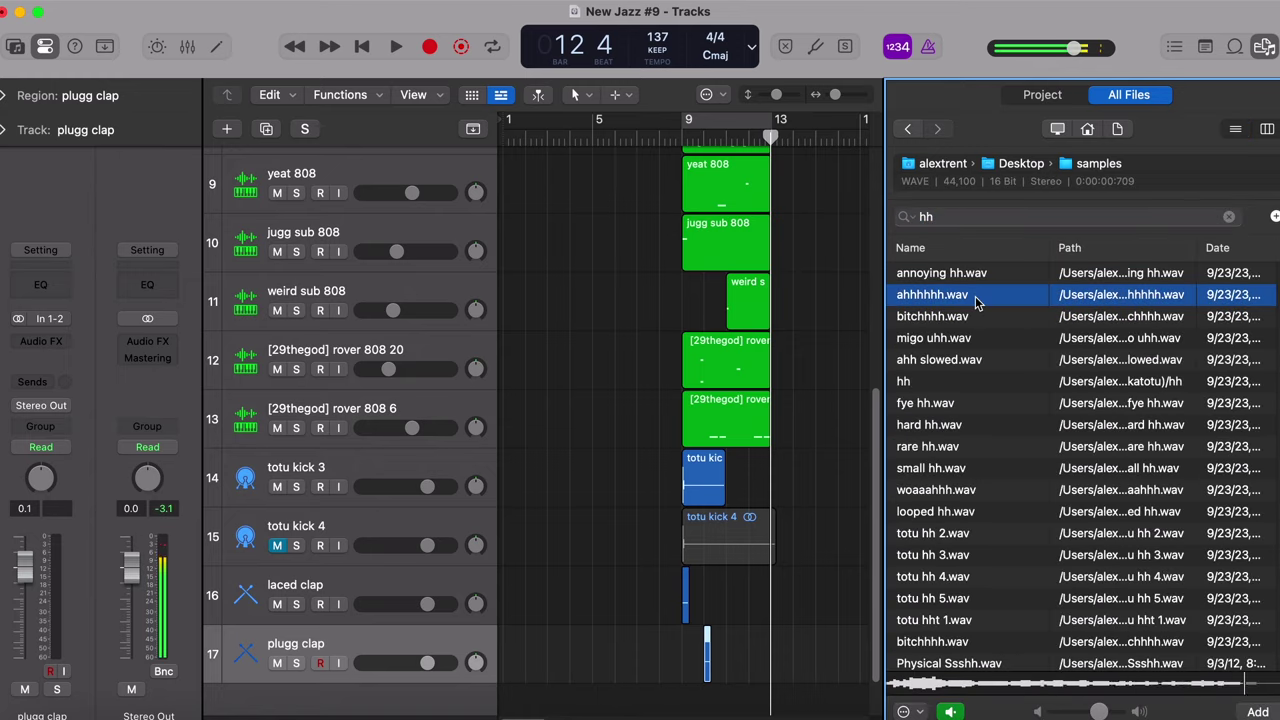
{"action": "key", "text": "Down"}
{"action": "key", "text": "Down"}
{"action": "key", "text": "Down"}
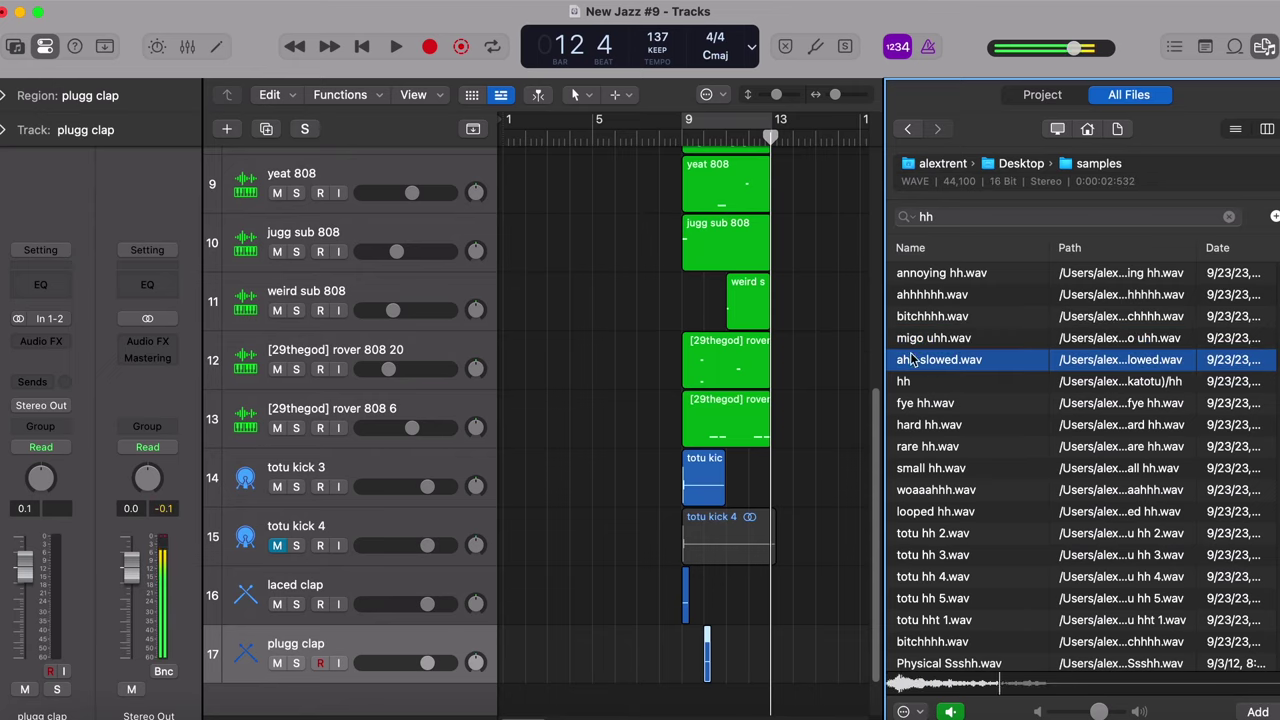
{"action": "left_click_drag", "start_coordinate": [912, 360], "coordinate": [618, 712]}
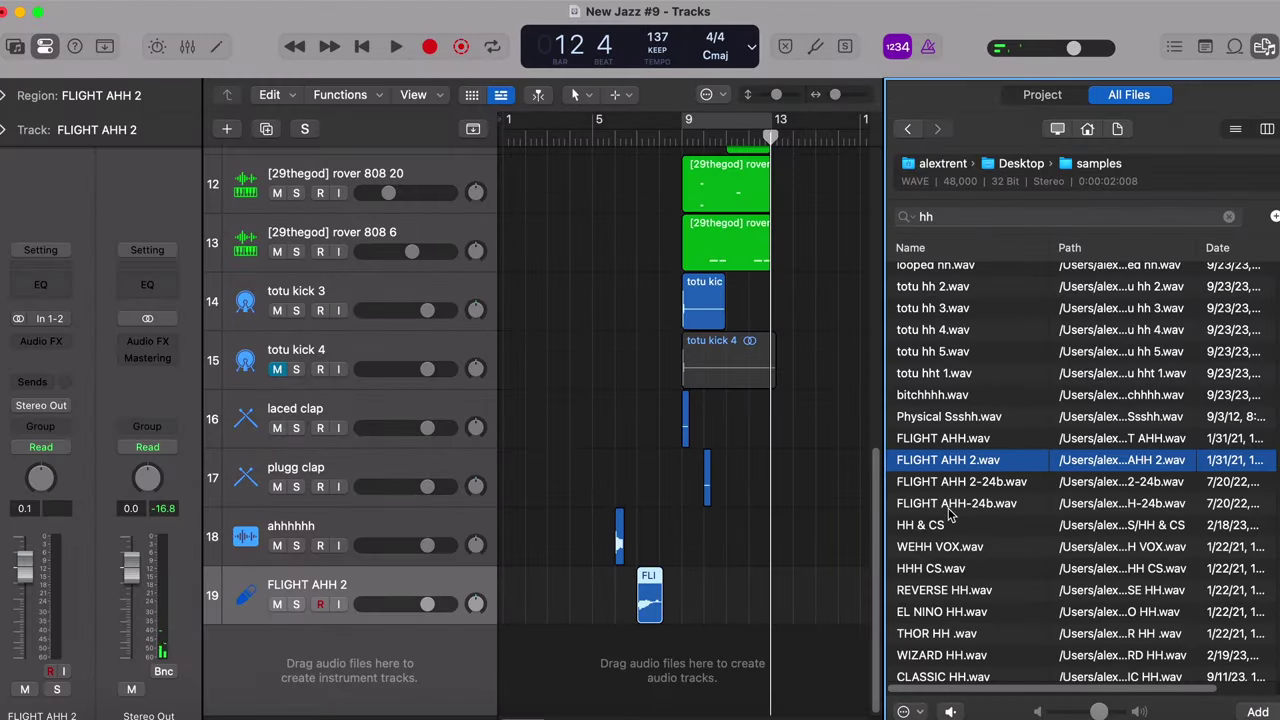
Add the WEHH VOX sample to a new audio track at bar 1
{"action": "left_click", "coordinate": [946, 508]}
{"action": "left_click_drag", "start_coordinate": [936, 546], "coordinate": [720, 685]}
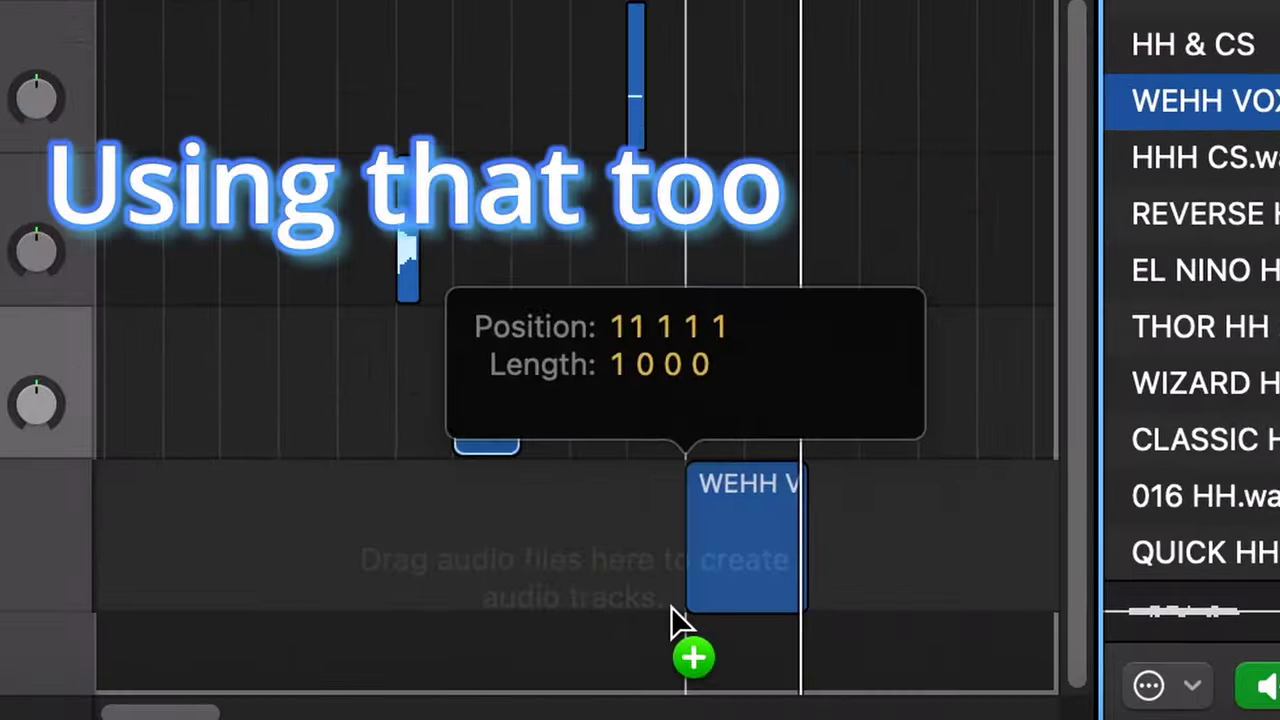
{"action": "left_click_drag", "start_coordinate": [671, 606], "coordinate": [76, 647]}
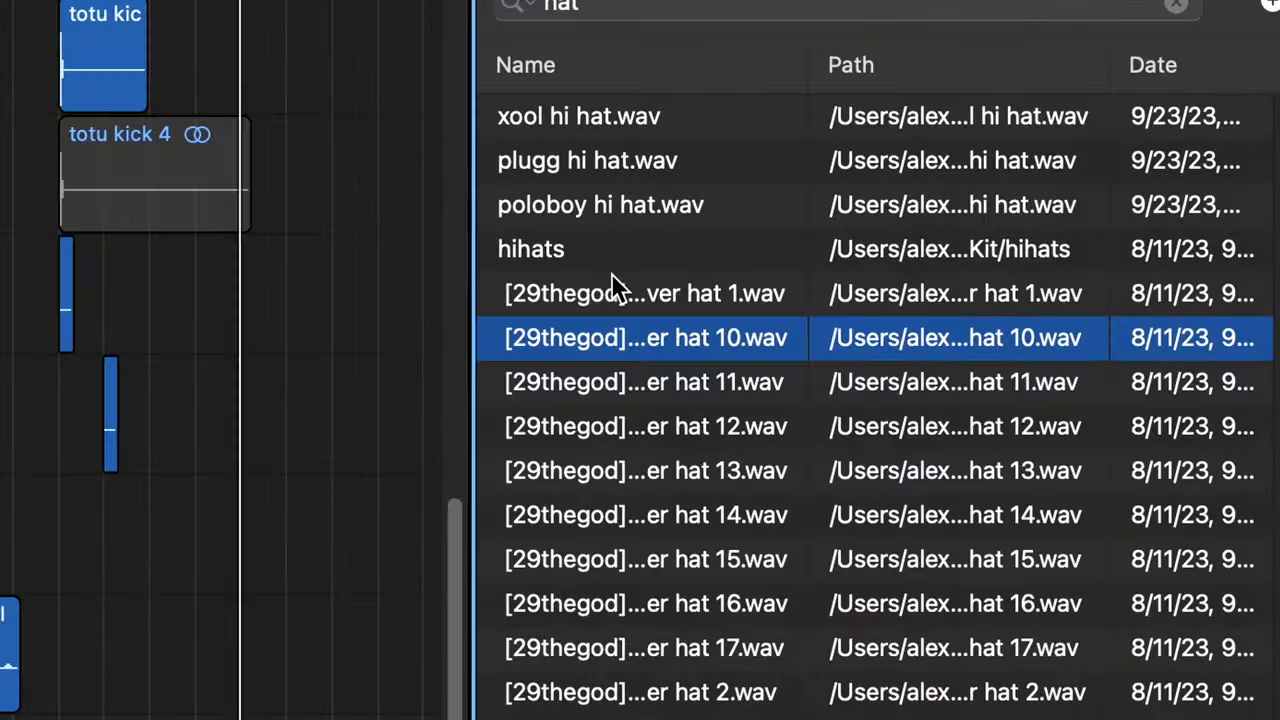
Audition the hat samples and add the poloboy hi hat, xool hi hat and sn 2 samples on new tracks
{"action": "key", "text": "Down"}
{"action": "key", "text": "Down"}
{"action": "key", "text": "Down"}
{"action": "key", "text": "Down"}
{"action": "key", "text": "Down"}
{"action": "key", "text": "Down"}
{"action": "key", "text": "Down"}
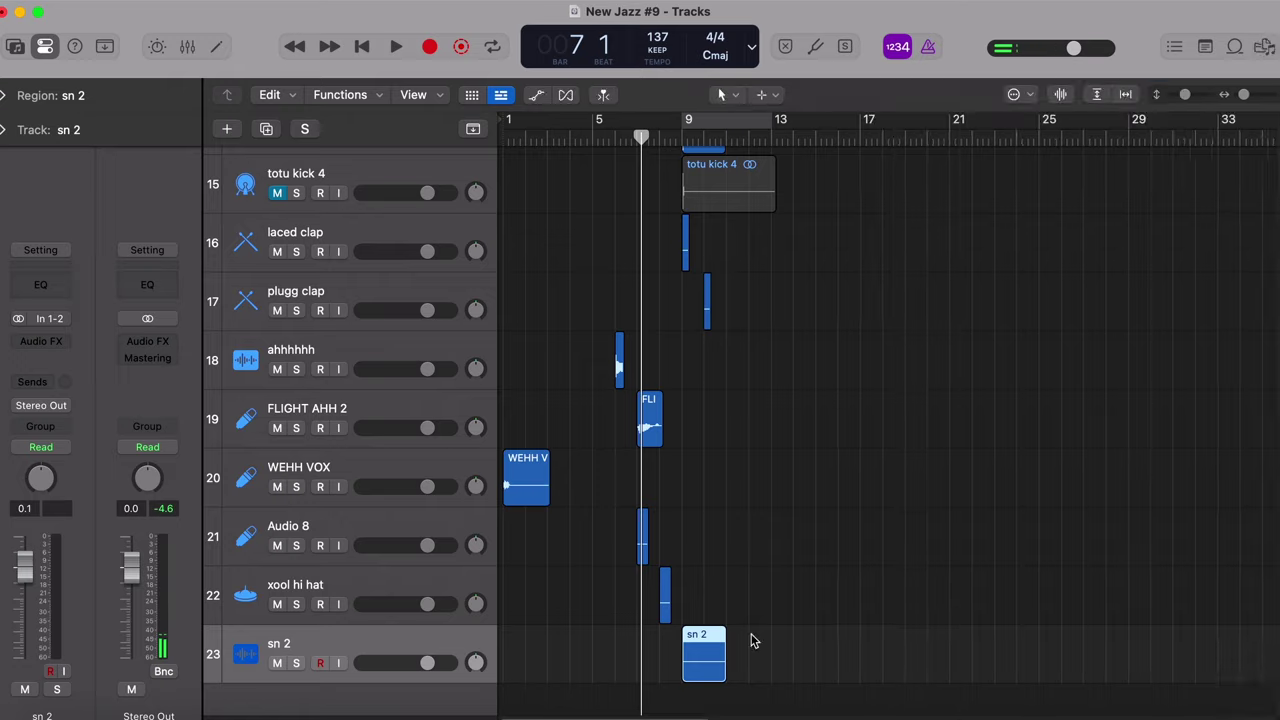
Repeat the hi-hat region twice from the start of bar 9 to form three consecutive hits
{"action": "scroll", "coordinate": [751, 637], "scroll_direction": "right", "scroll_amount": 5}
{"action": "scroll", "coordinate": [380, 534], "scroll_direction": "up", "scroll_amount": 5}
{"action": "scroll", "coordinate": [368, 531], "scroll_direction": "right", "scroll_amount": 5}
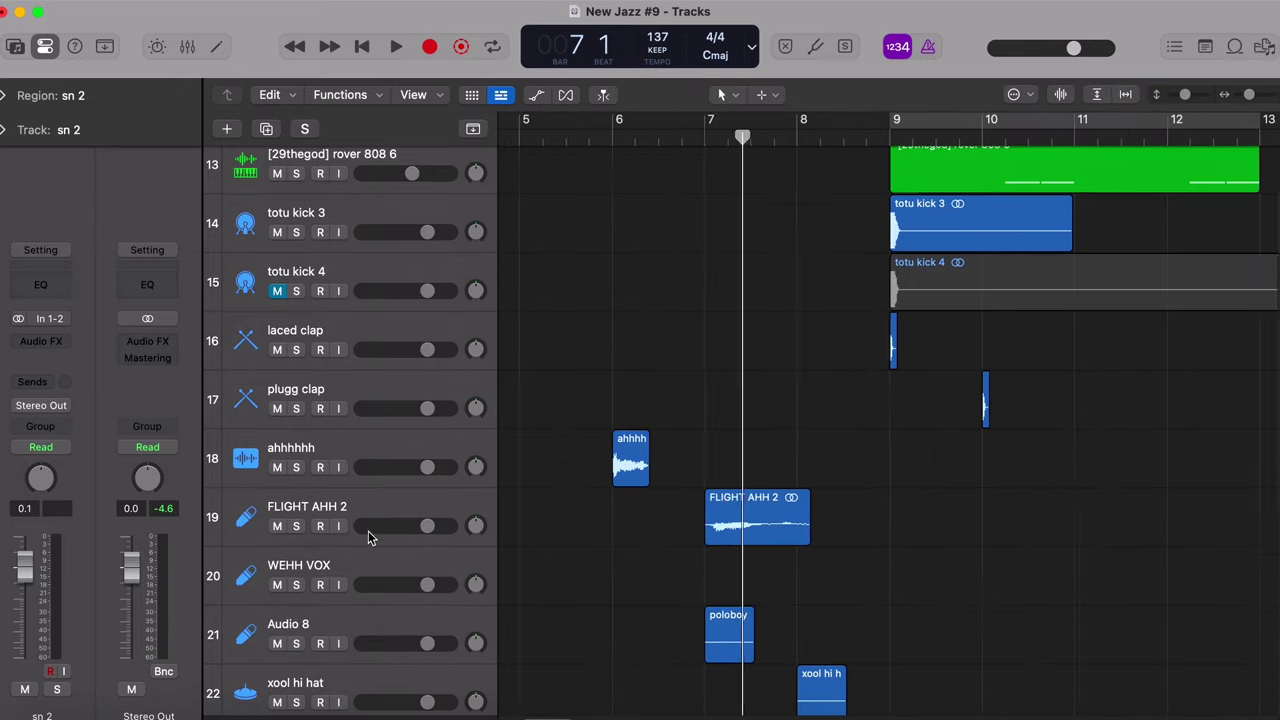
{"action": "scroll", "coordinate": [814, 443], "scroll_direction": "right", "scroll_amount": 3}
{"action": "scroll", "coordinate": [831, 509], "scroll_direction": "left", "scroll_amount": 4}
{"action": "scroll", "coordinate": [831, 509], "scroll_direction": "up", "scroll_amount": 1}
{"action": "scroll", "coordinate": [831, 509], "scroll_direction": "down", "scroll_amount": 4}
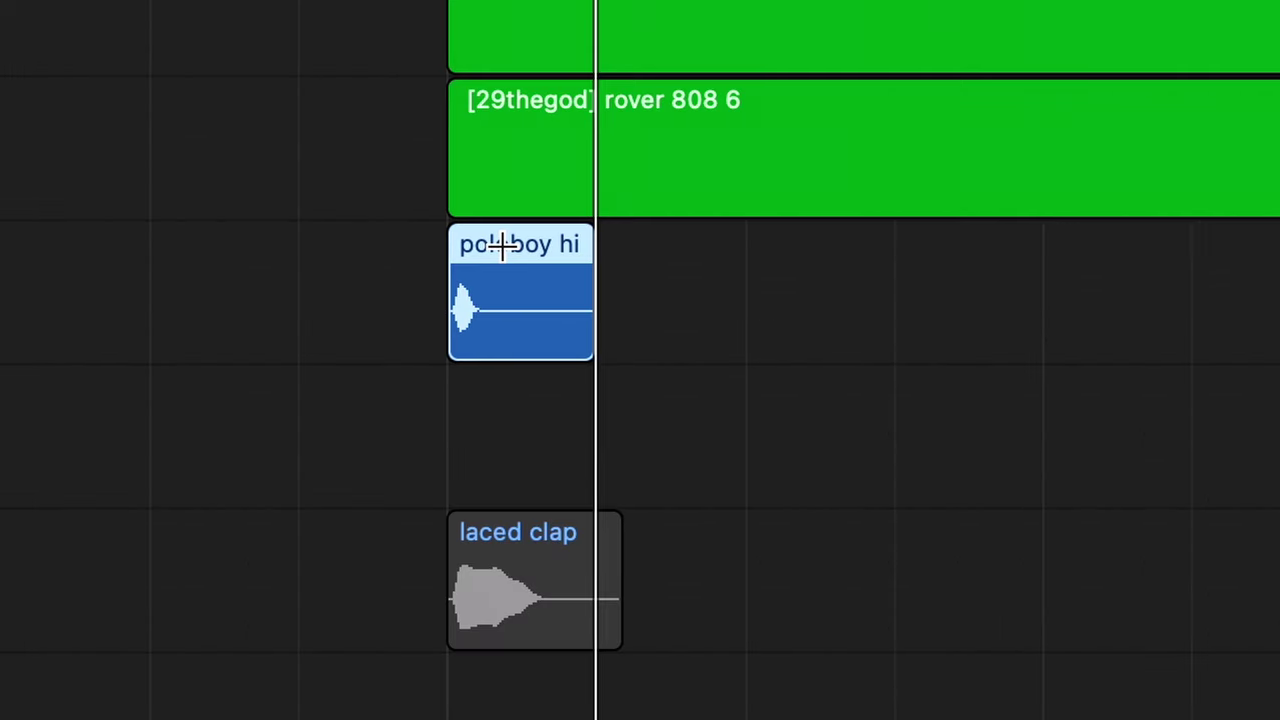
{"action": "key", "text": "super+r"}
{"action": "key", "text": "super+r"}
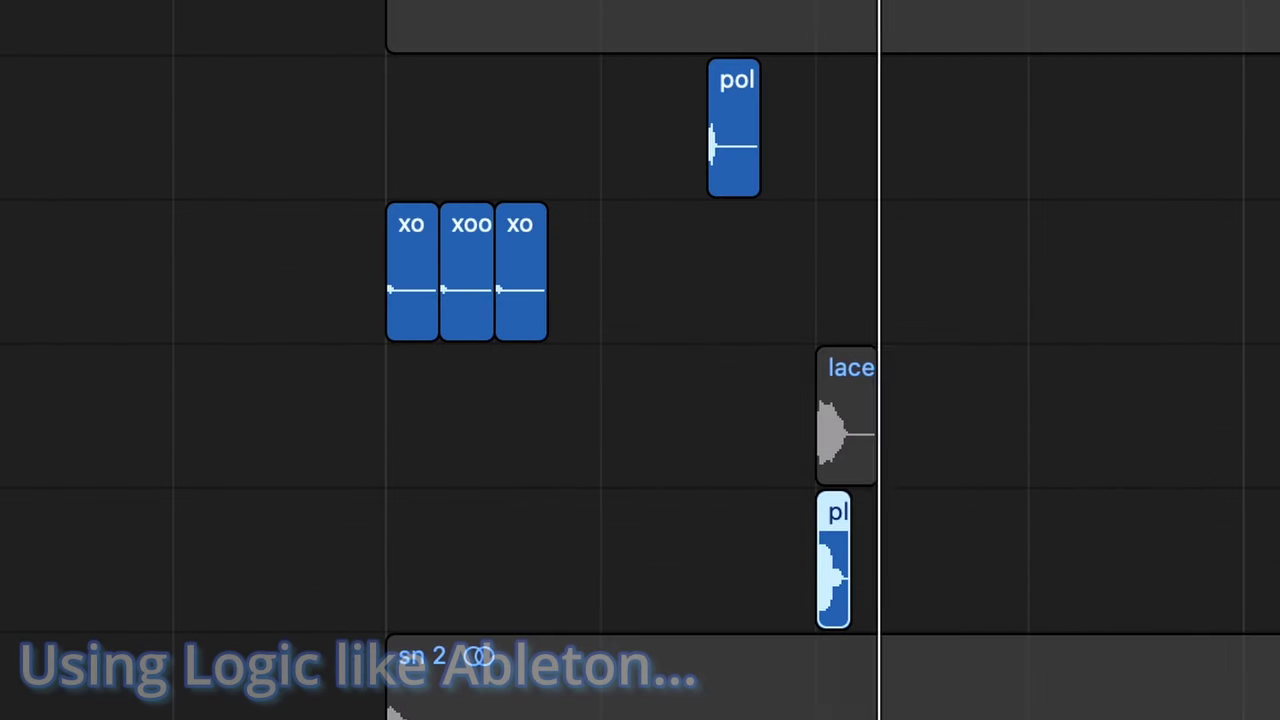
Repeat the drum sample regions across the section to build a pattern of hats, claps, snares and kicks
{"action": "key", "text": "super+r"}
{"action": "key", "text": "super+r"}
{"action": "key", "text": "super+r"}
{"action": "key", "text": "super+r"}
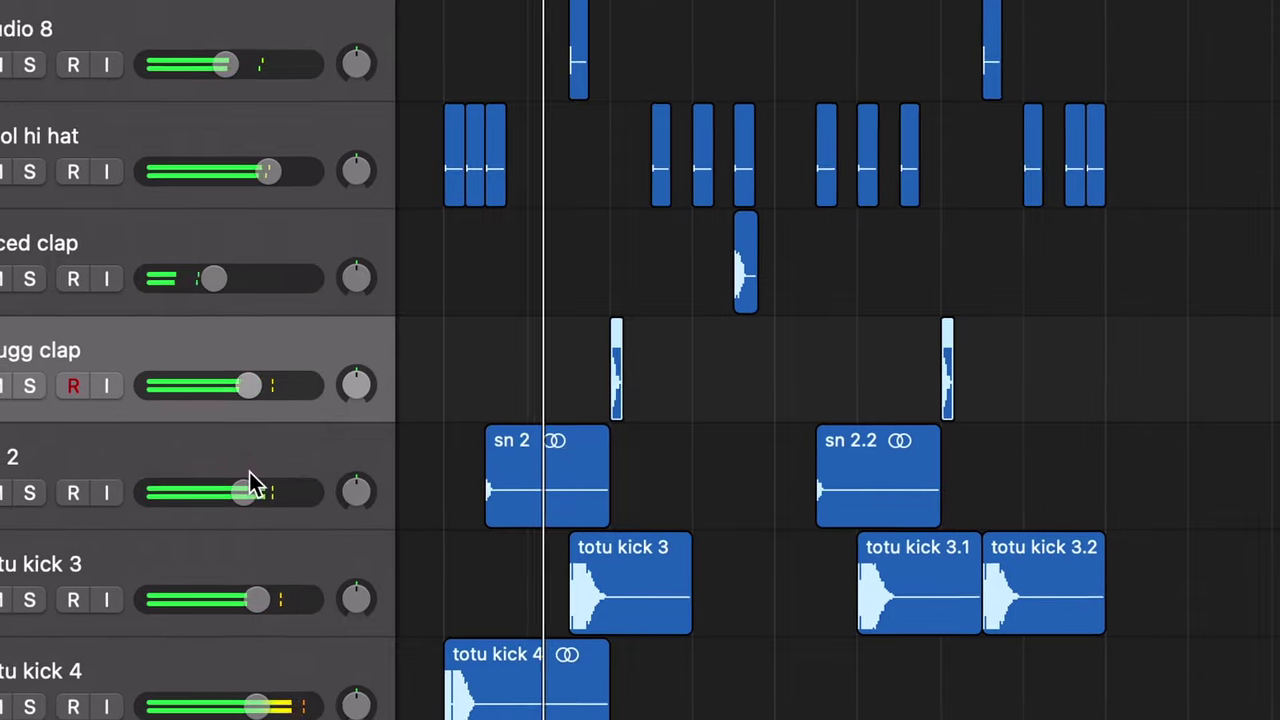
Select the sn 2 track and step up through the clap tracks to xool hi hat during playback
{"action": "left_click", "coordinate": [292, 460]}
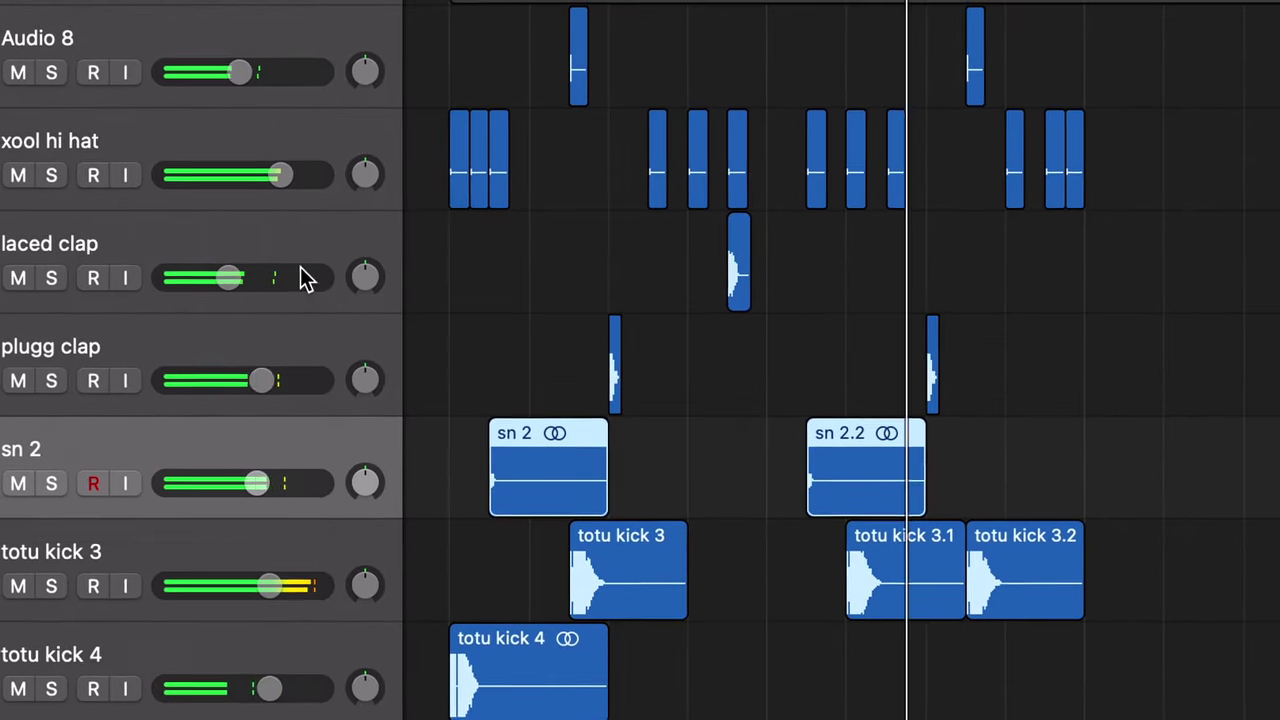
{"action": "key", "text": "Up"}
{"action": "key", "text": "Up"}
{"action": "key", "text": "Up"}
Draw a C2 note with length 0 0 2 0 at position 2 2 1 1 in the drum sampler's pattern
{"action": "scroll", "coordinate": [459, 181], "scroll_direction": "down", "scroll_amount": 1}
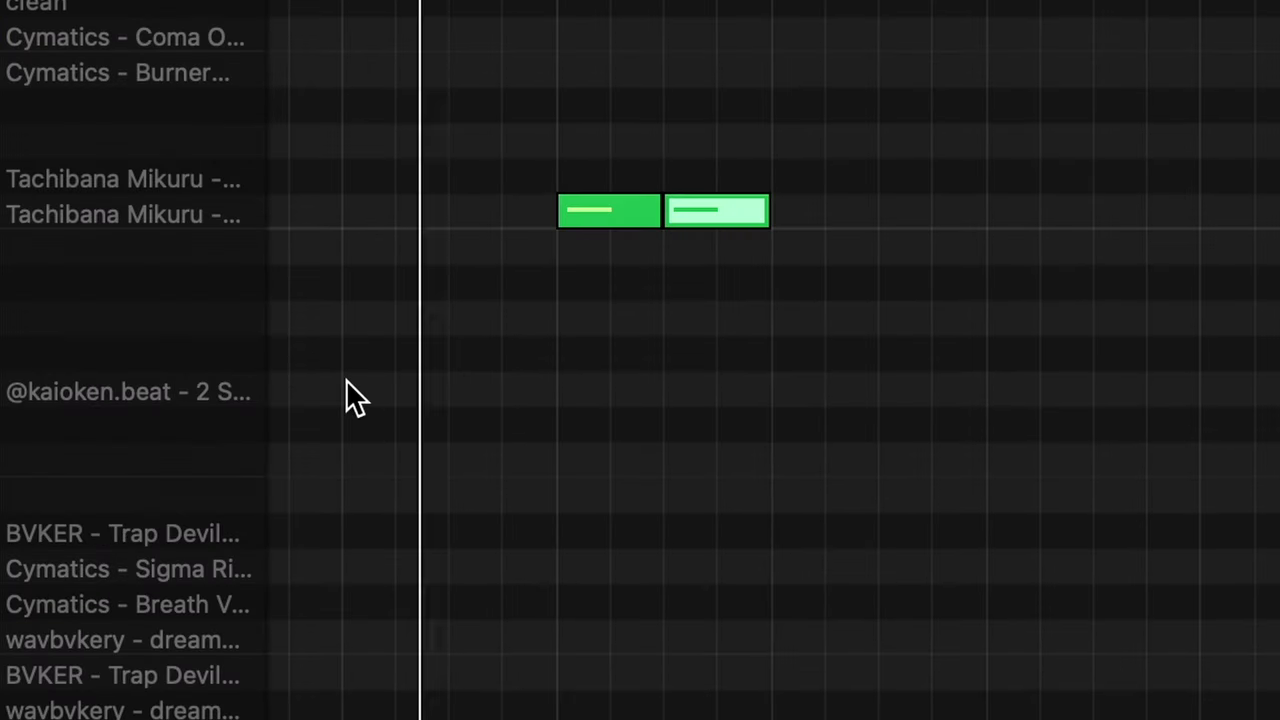
{"action": "left_click", "coordinate": [985, 635]}
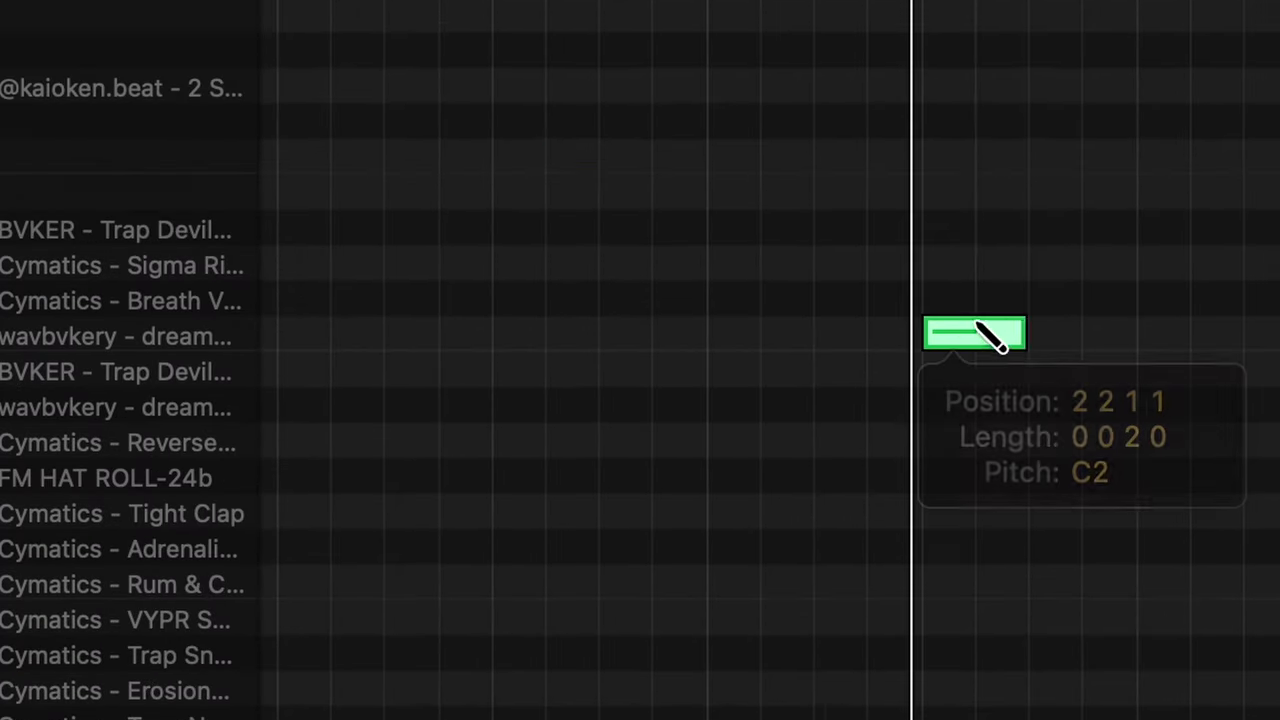
Shorten the C2 notes in the drum sampler's pattern into a roll of four equal consecutive hits and select their velocity points
{"action": "left_click_drag", "start_coordinate": [1024, 334], "coordinate": [971, 334]}
{"action": "left_click", "coordinate": [1000, 334]}
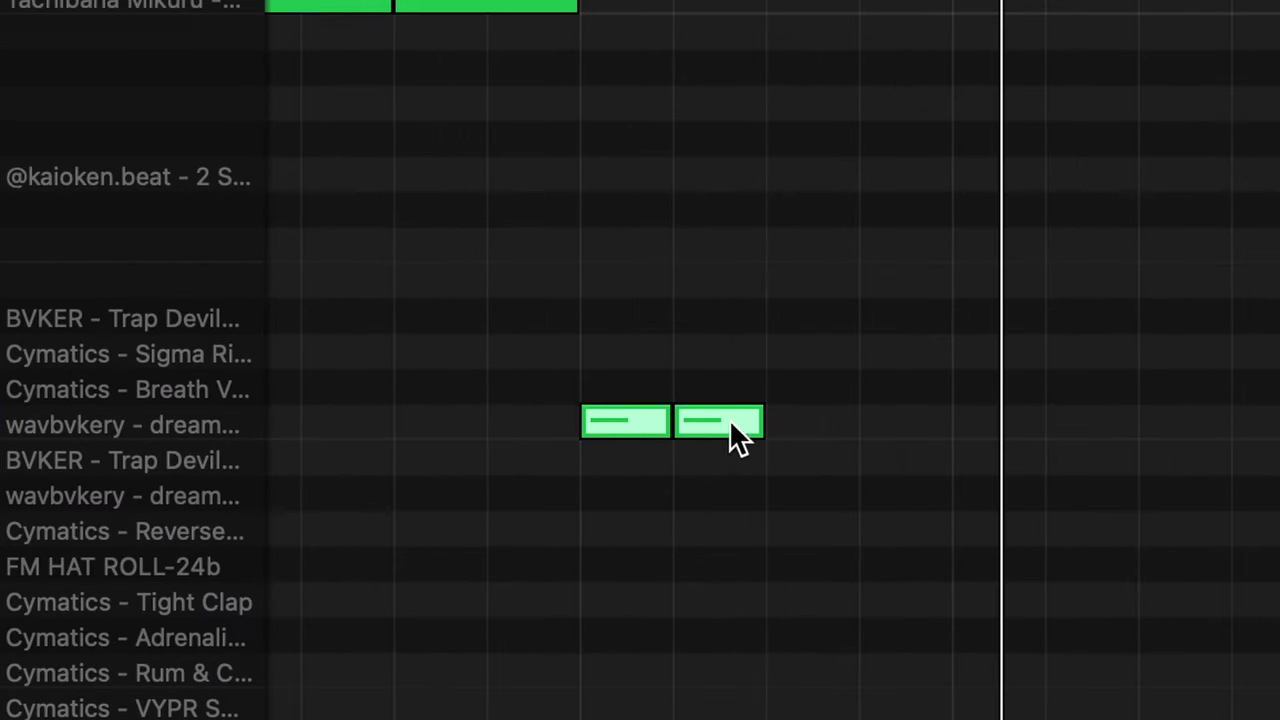
{"action": "left_click_drag", "start_coordinate": [754, 416], "coordinate": [706, 416]}
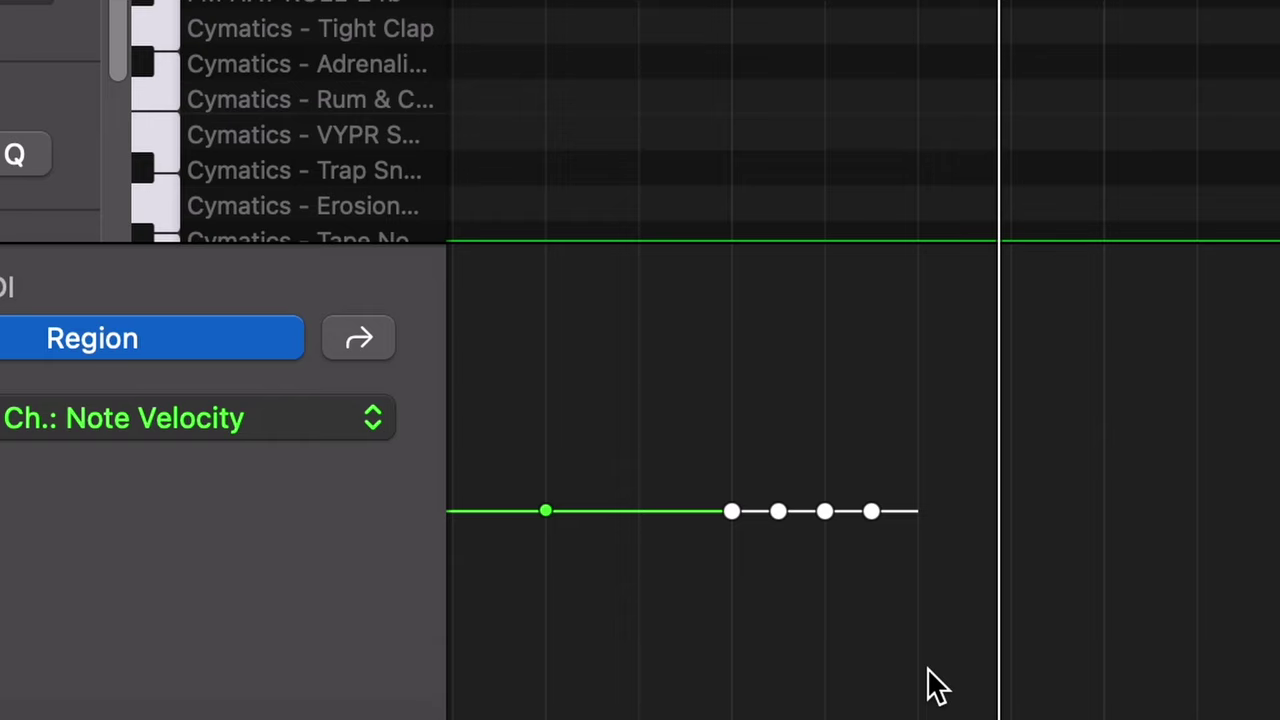
{"action": "left_click_drag", "start_coordinate": [937, 685], "coordinate": [712, 442]}
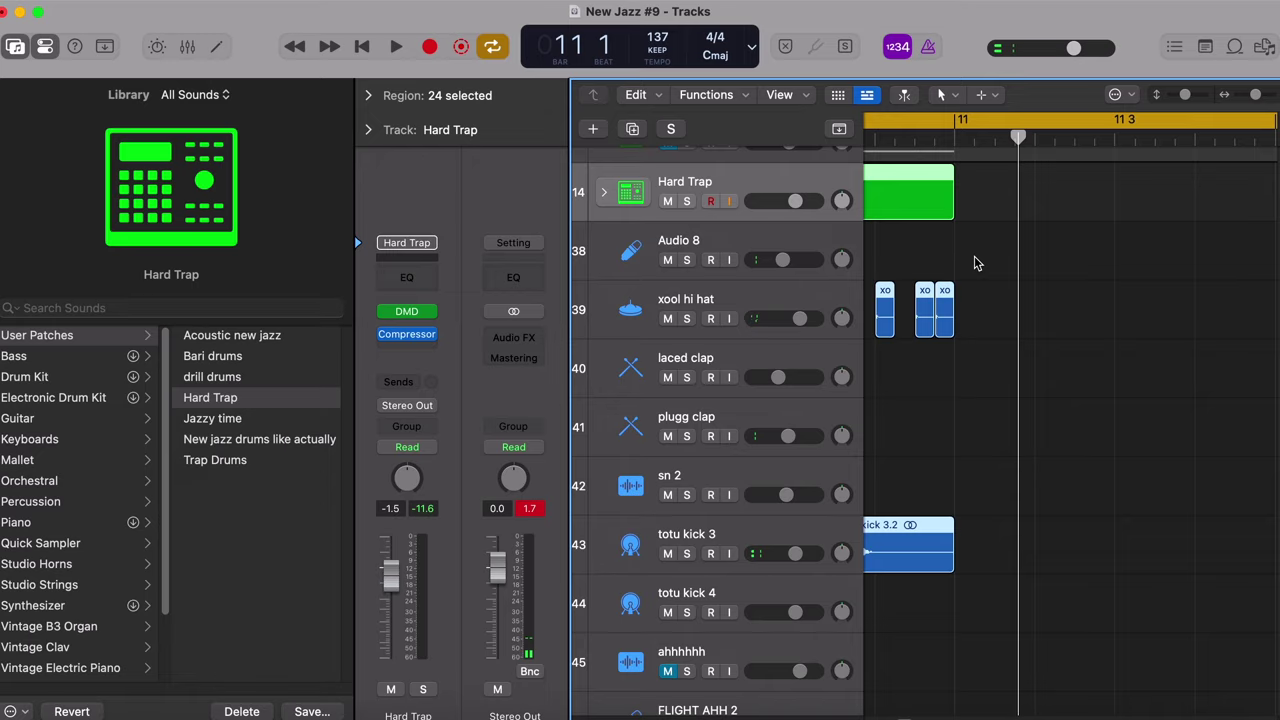
Repeat the two-bar drum regions at bar 11 and mute the totu kick 3 and totu kick 4 tracks
{"action": "scroll", "coordinate": [977, 263], "scroll_direction": "up", "scroll_amount": 3}
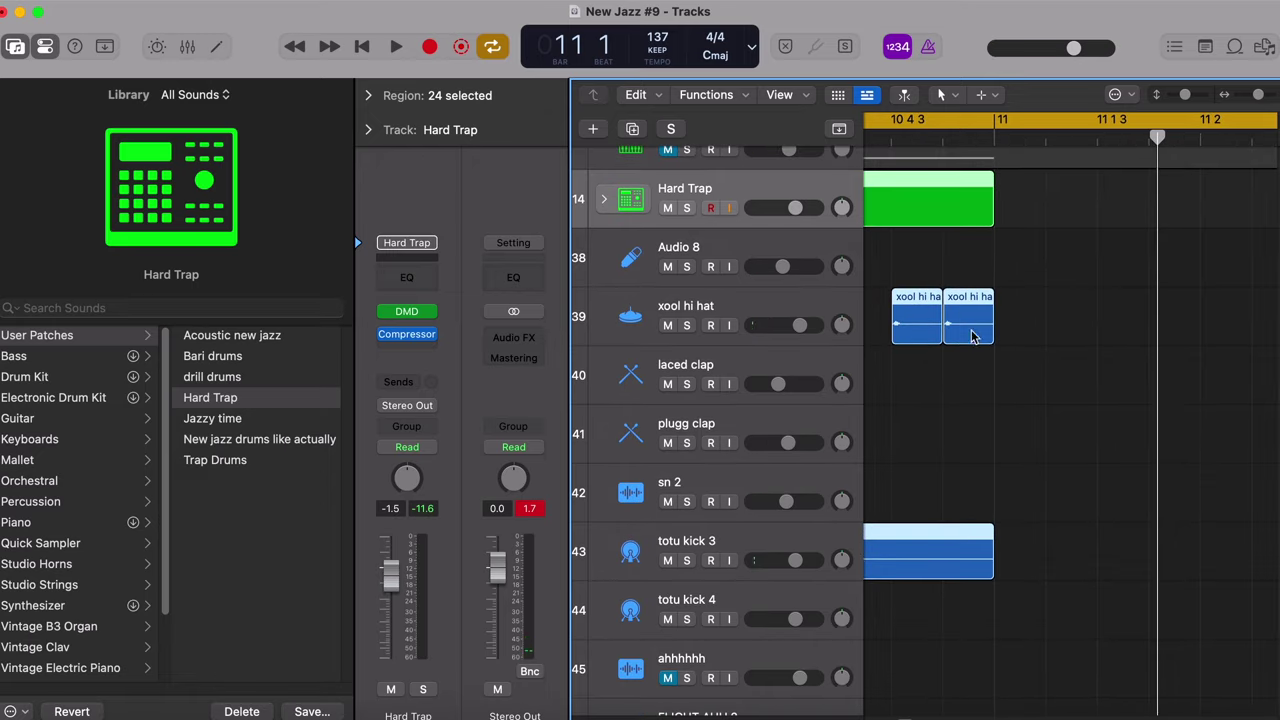
{"action": "scroll", "coordinate": [1157, 379], "scroll_direction": "down", "scroll_amount": 3}
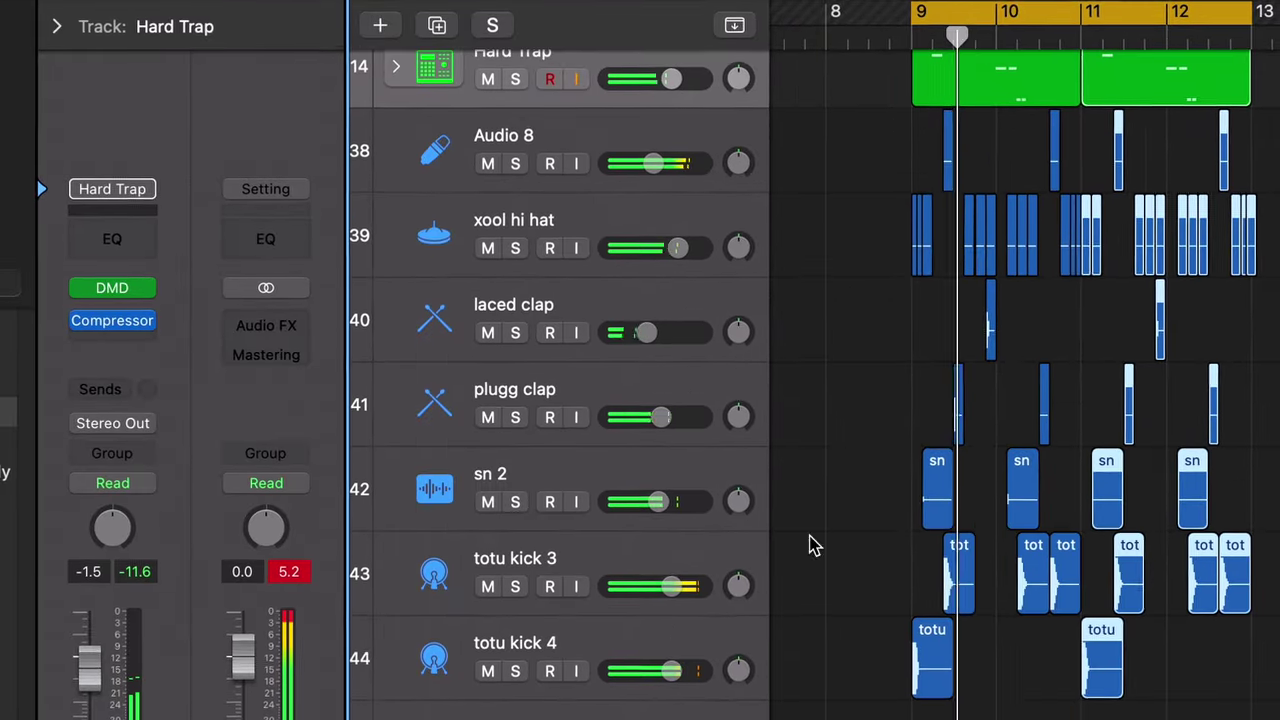
{"action": "left_click", "coordinate": [487, 586]}
{"action": "left_click", "coordinate": [487, 671]}
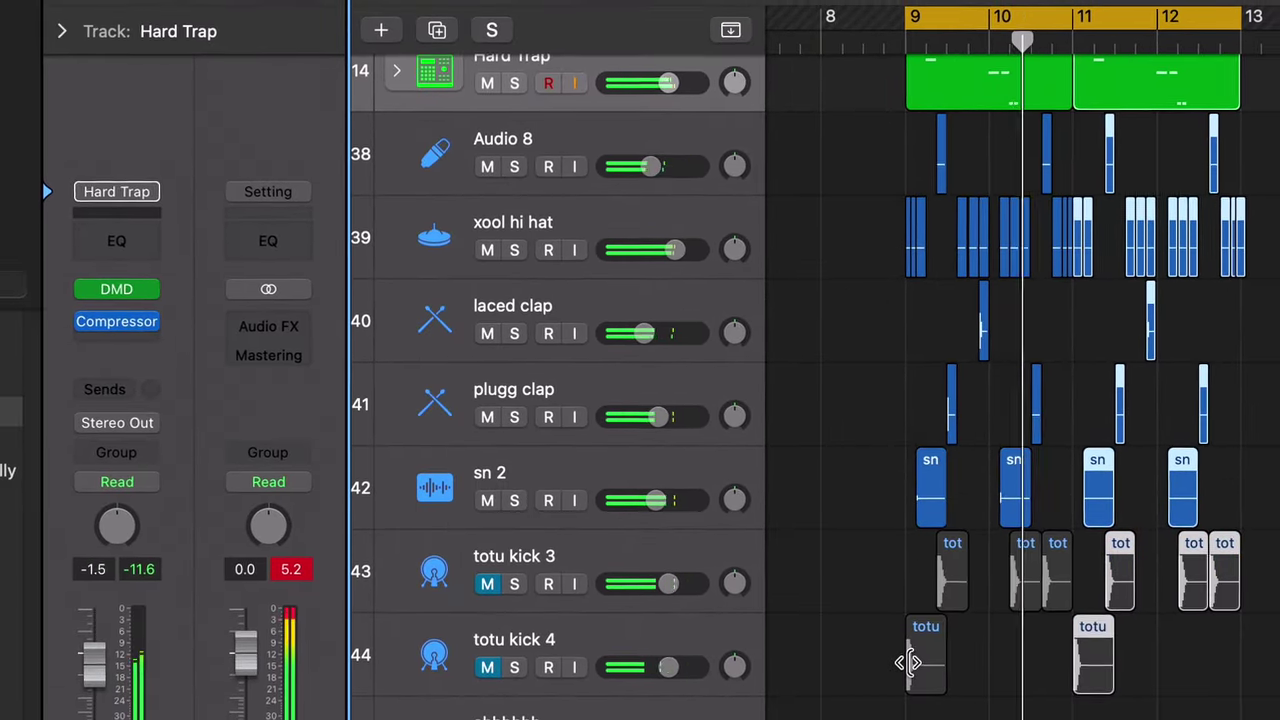
{"action": "scroll", "coordinate": [882, 600], "scroll_direction": "up", "scroll_amount": 2}
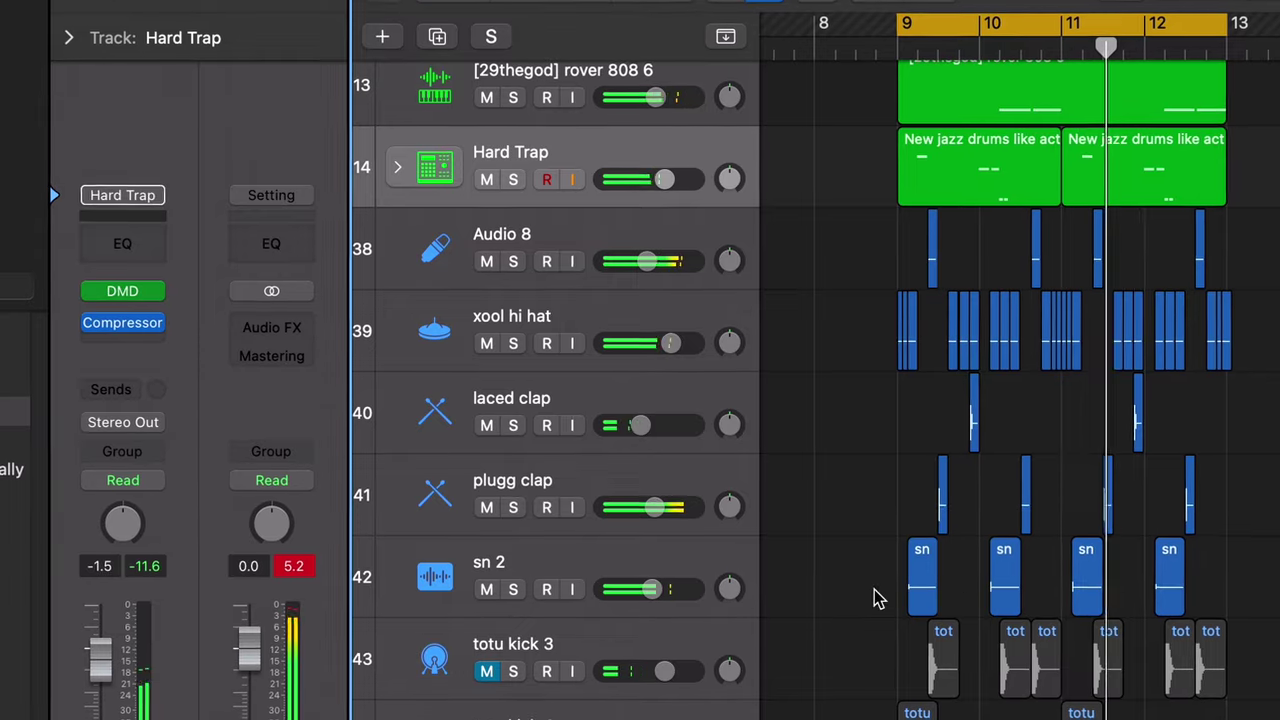
{"action": "scroll", "coordinate": [826, 505], "scroll_direction": "up", "scroll_amount": 1}
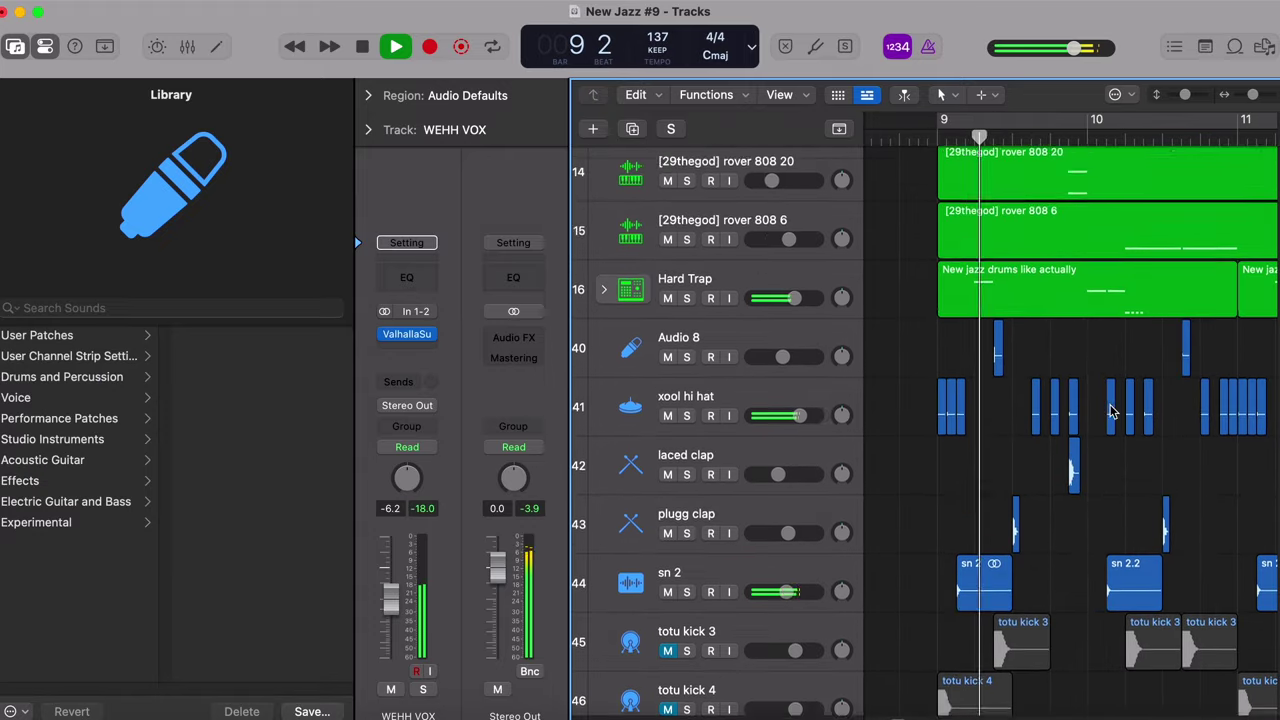
Select all melody, vocal, 808 and drum regions from bar 9 to 13 and repeat them at bar 13
{"action": "scroll", "coordinate": [1112, 410], "scroll_direction": "up", "scroll_amount": 10}
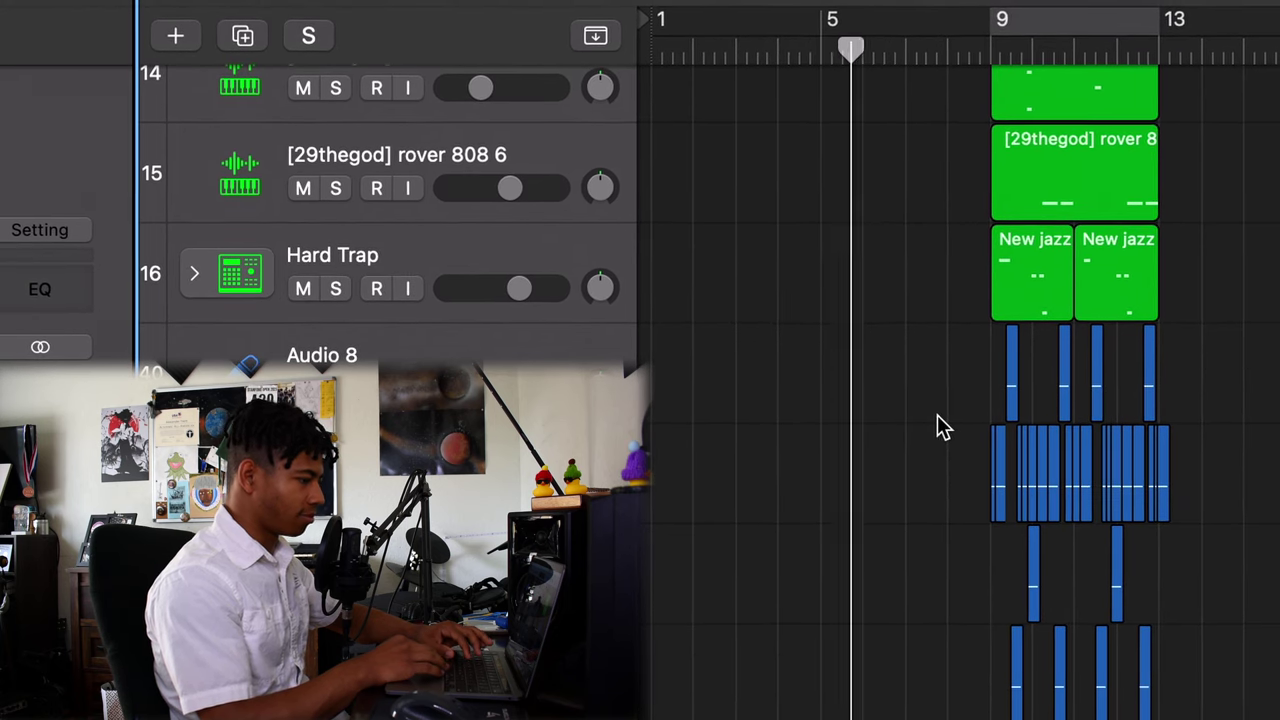
{"action": "scroll", "coordinate": [934, 418], "scroll_direction": "right", "scroll_amount": 5}
{"action": "scroll", "coordinate": [934, 418], "scroll_direction": "down", "scroll_amount": 5}
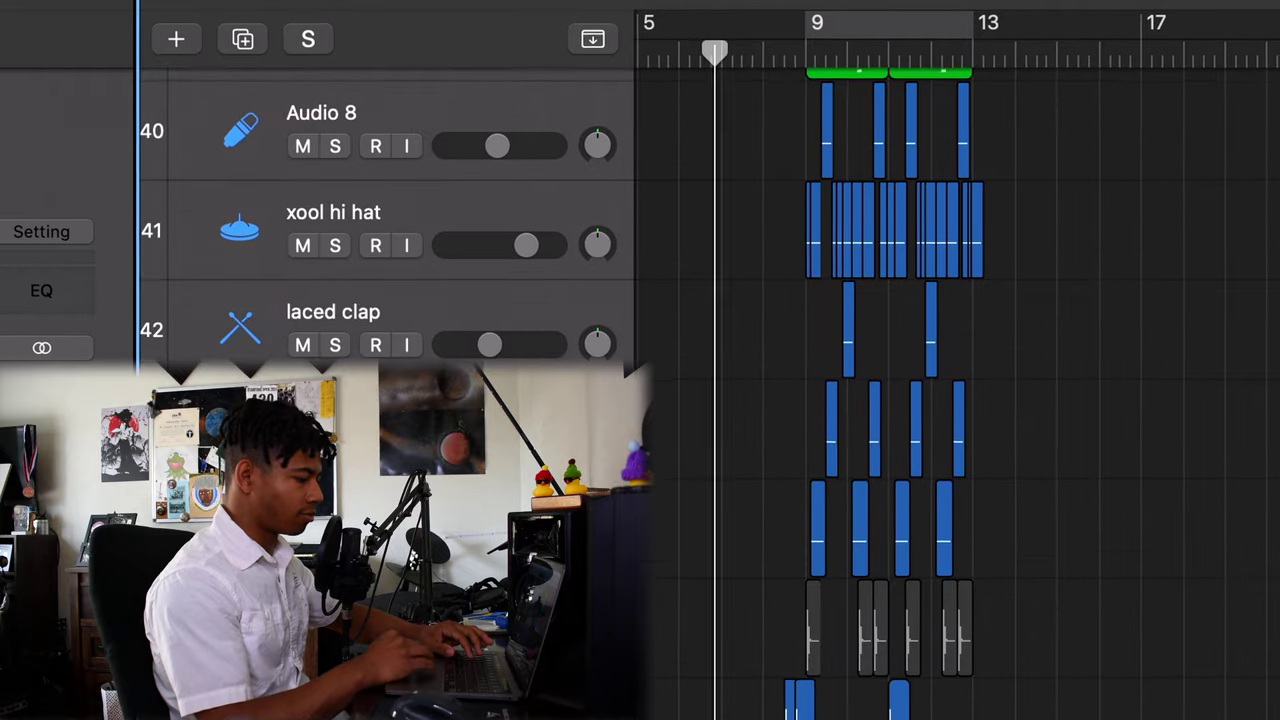
{"action": "scroll", "coordinate": [934, 418], "scroll_direction": "up", "scroll_amount": 15}
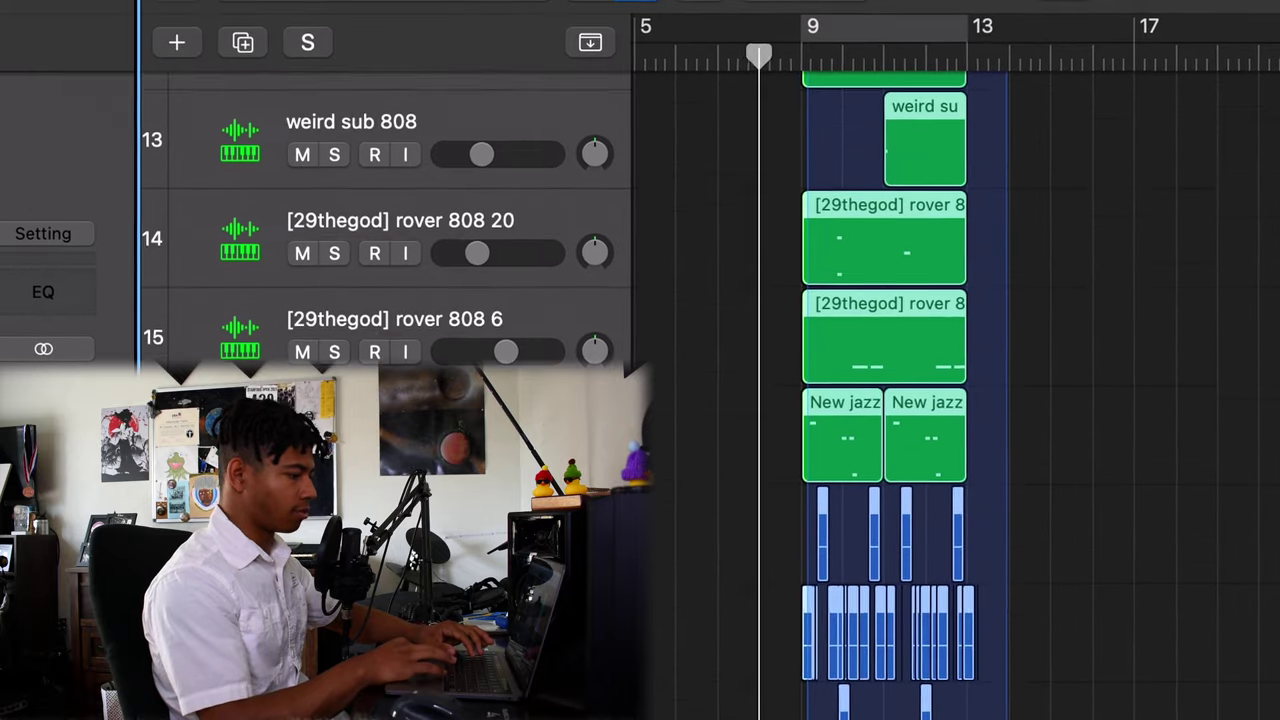
{"action": "scroll", "coordinate": [860, 337], "scroll_direction": "up", "scroll_amount": 10}
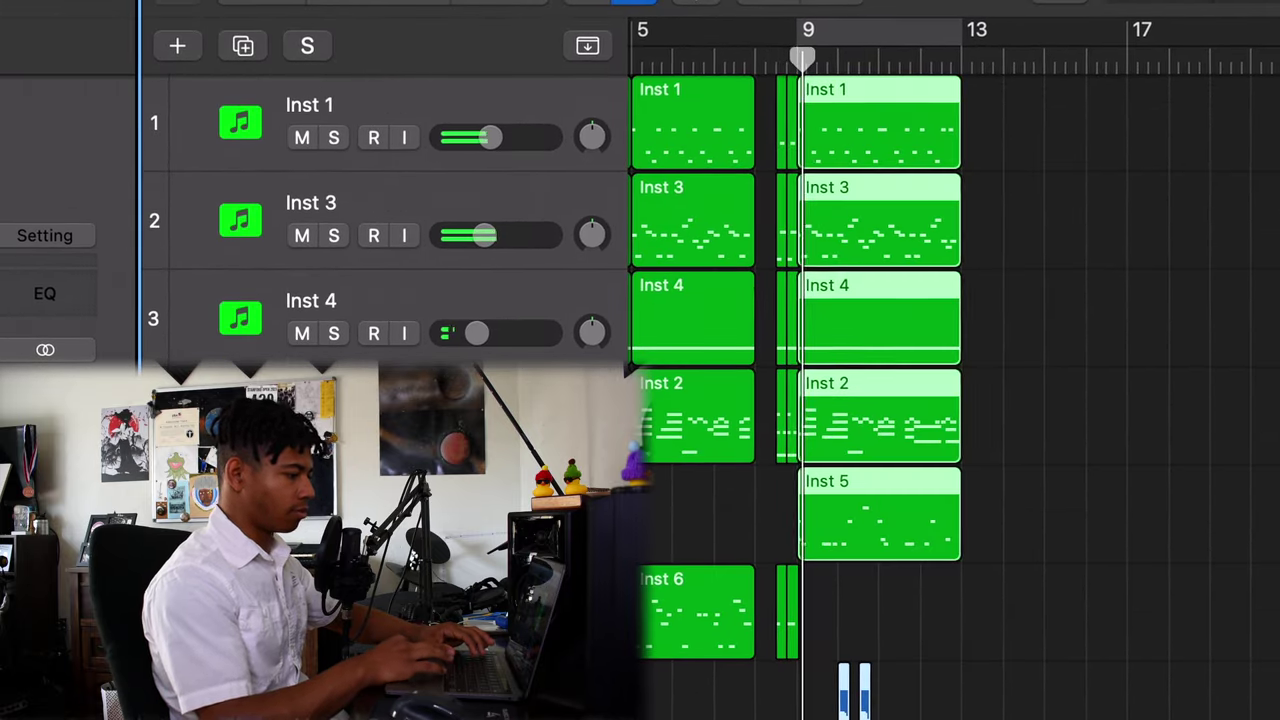
{"action": "scroll", "coordinate": [860, 337], "scroll_direction": "down", "scroll_amount": 10}
{"action": "key", "text": "super+Right"}
{"action": "scroll", "coordinate": [858, 336], "scroll_direction": "down", "scroll_amount": 15}
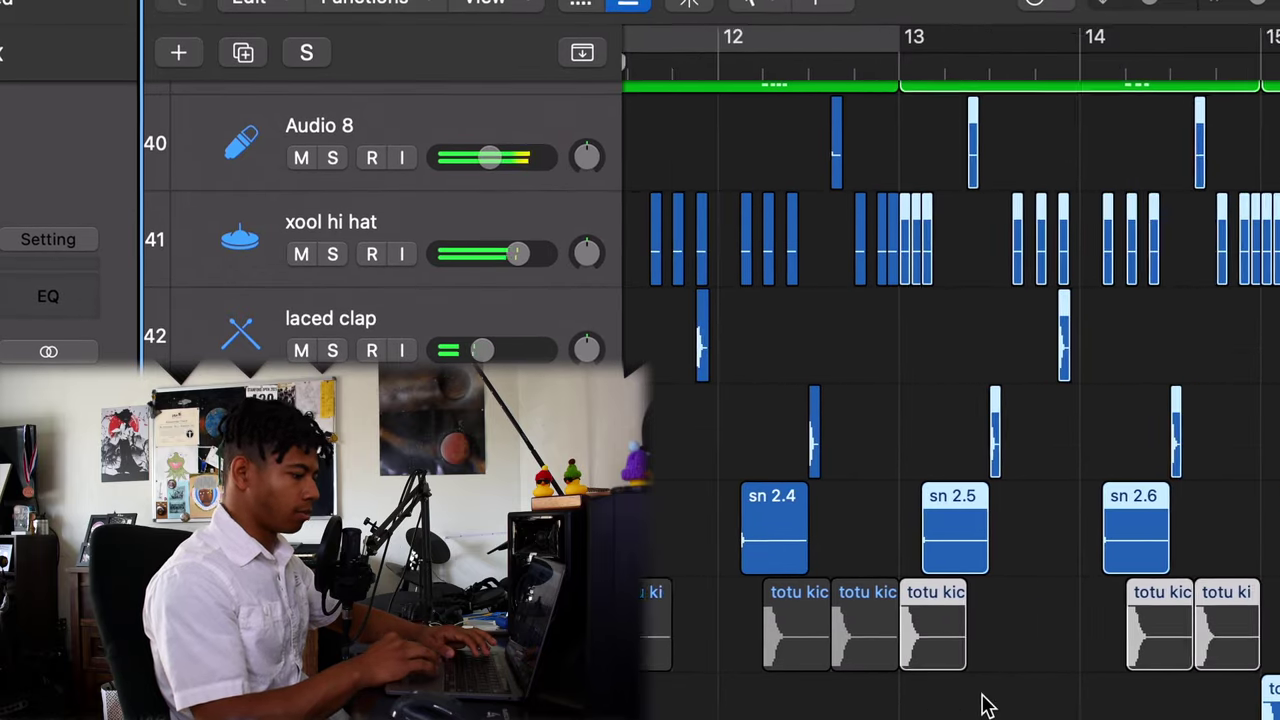
Check the repeated regions between bars 13 and 17 across the drum, 808 and melody tracks during playback
{"action": "scroll", "coordinate": [980, 705], "scroll_direction": "up", "scroll_amount": 3}
{"action": "key", "text": "super+Right"}
{"action": "scroll", "coordinate": [985, 705], "scroll_direction": "up", "scroll_amount": 2}
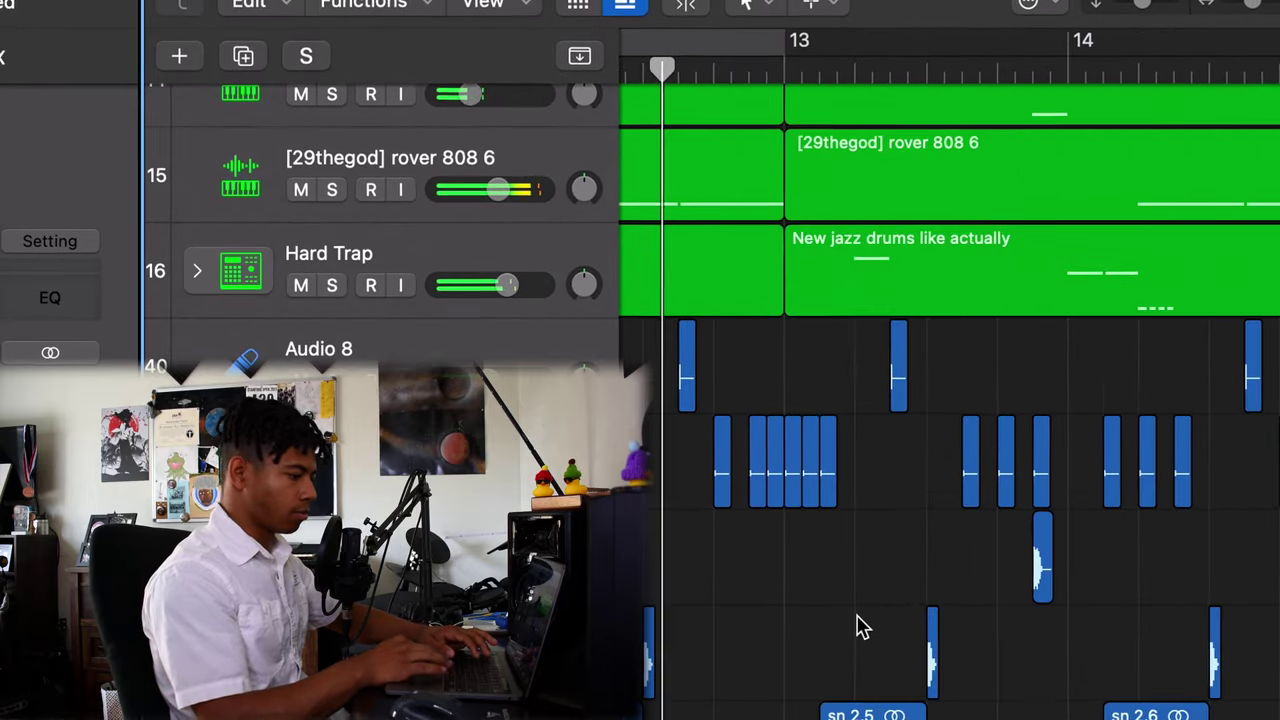
{"action": "scroll", "coordinate": [858, 628], "scroll_direction": "up", "scroll_amount": 3}
{"action": "key", "text": "super+Left"}
{"action": "key", "text": "super+Left"}
{"action": "key", "text": "super+Left"}
{"action": "scroll", "coordinate": [858, 628], "scroll_direction": "up", "scroll_amount": 2}
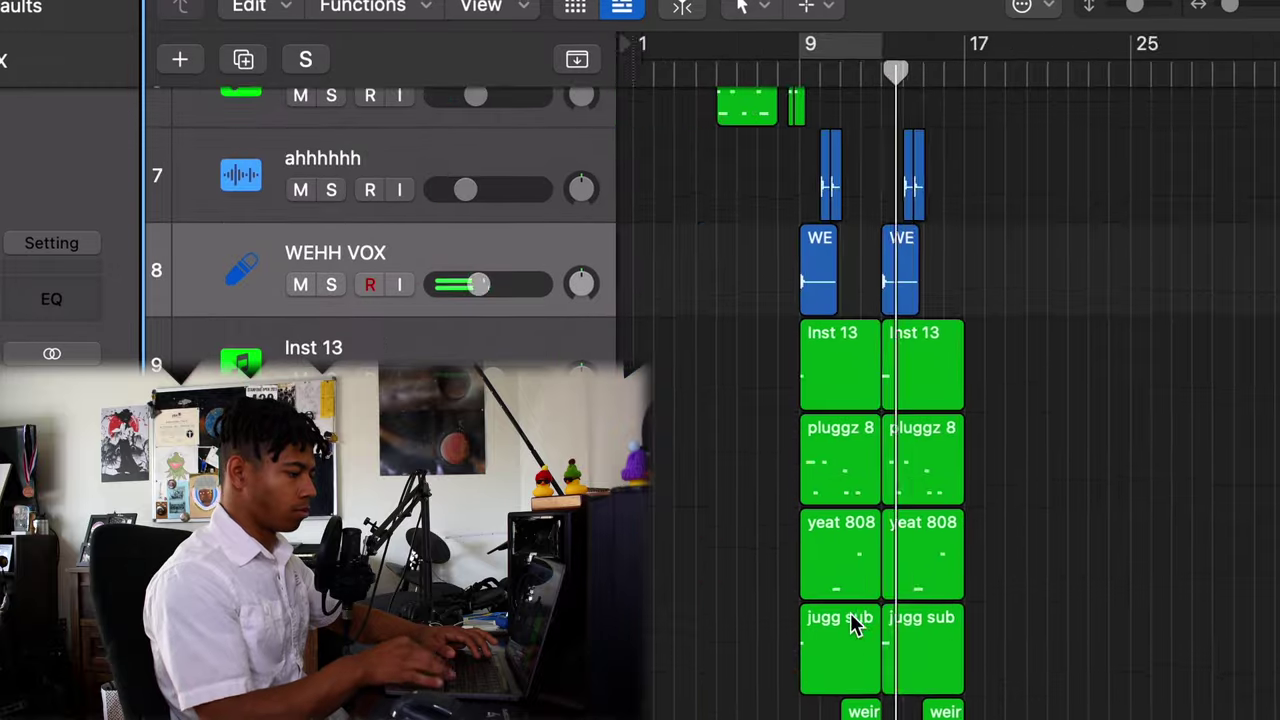
{"action": "key", "text": "super+Right"}
{"action": "scroll", "coordinate": [850, 623], "scroll_direction": "up", "scroll_amount": 4}
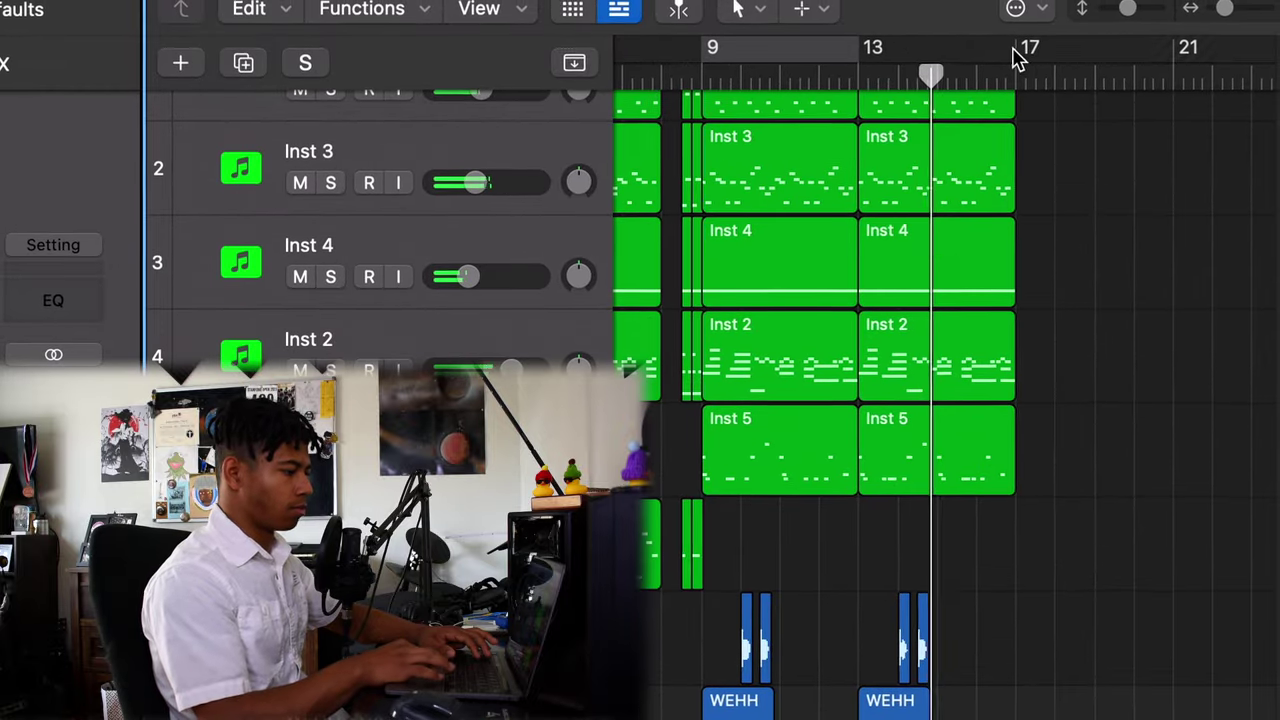
{"action": "left_click_drag", "start_coordinate": [718, 57], "coordinate": [704, 57]}
Copy the four-bar Inst 2 intro region directly after the original, filling the gap before the full melody section
{"action": "scroll", "coordinate": [940, 528], "scroll_direction": "up", "scroll_amount": 2}
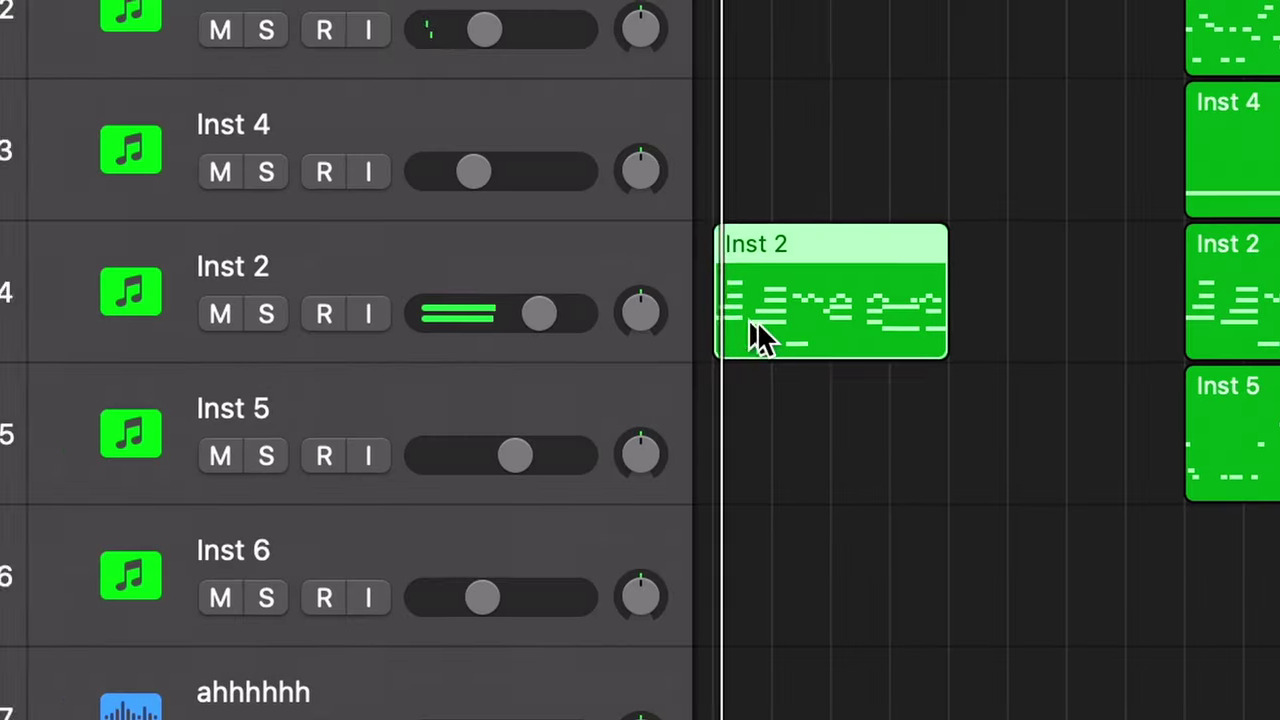
{"action": "left_click_drag", "start_coordinate": [755, 321], "coordinate": [980, 352]}
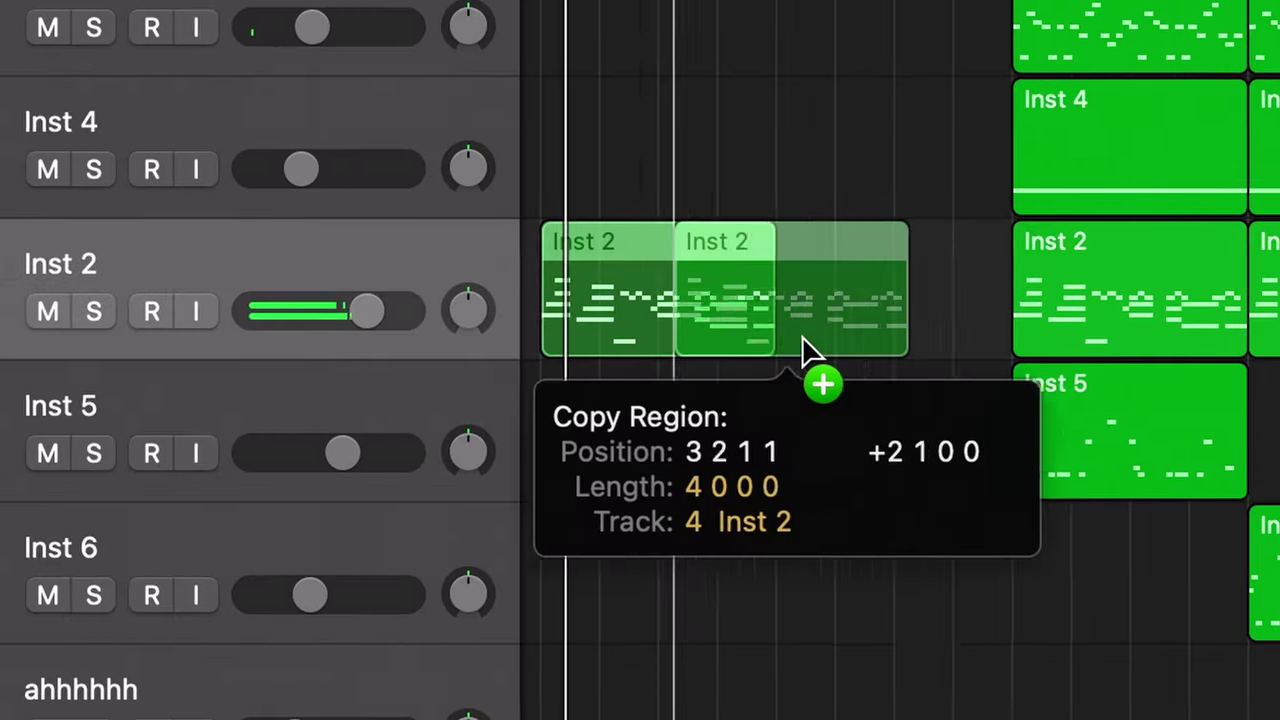
{"action": "left_click_drag", "start_coordinate": [808, 348], "coordinate": [900, 345]}
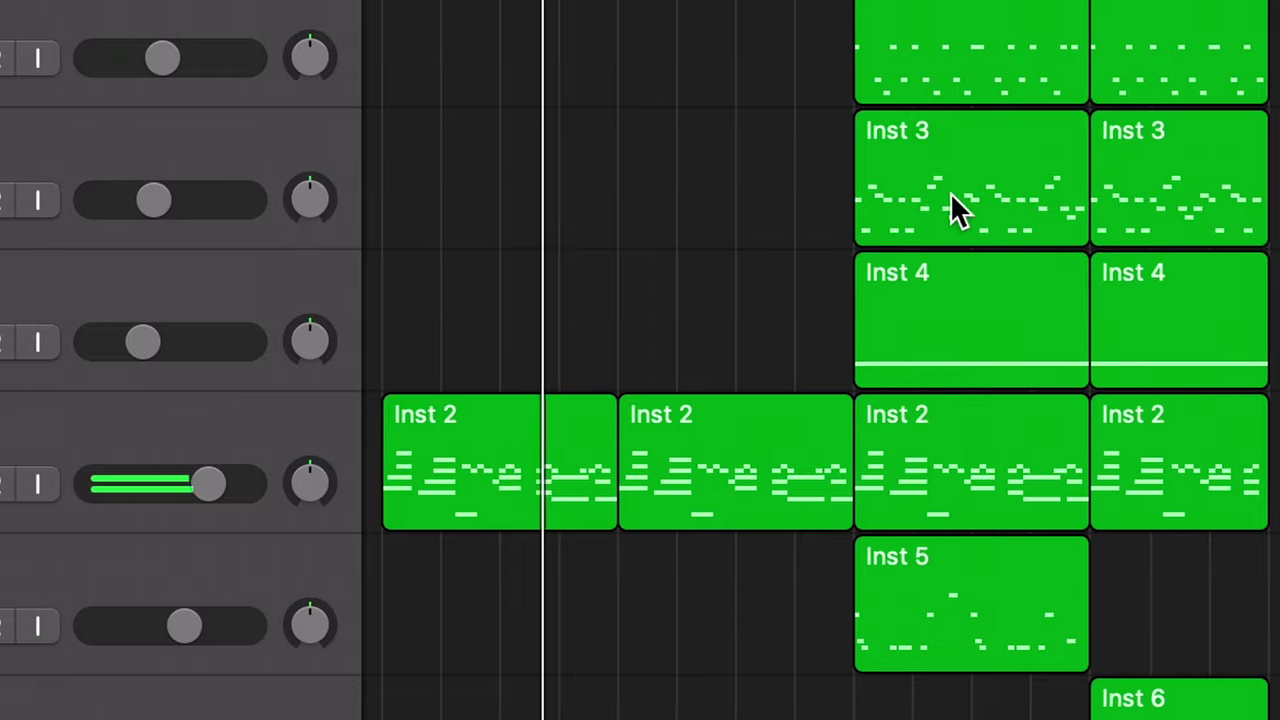
Copy the Inst 3 region above the second Inst 2 intro region and shorten both by half a bar at the end
{"action": "left_click_drag", "start_coordinate": [950, 192], "coordinate": [771, 194]}
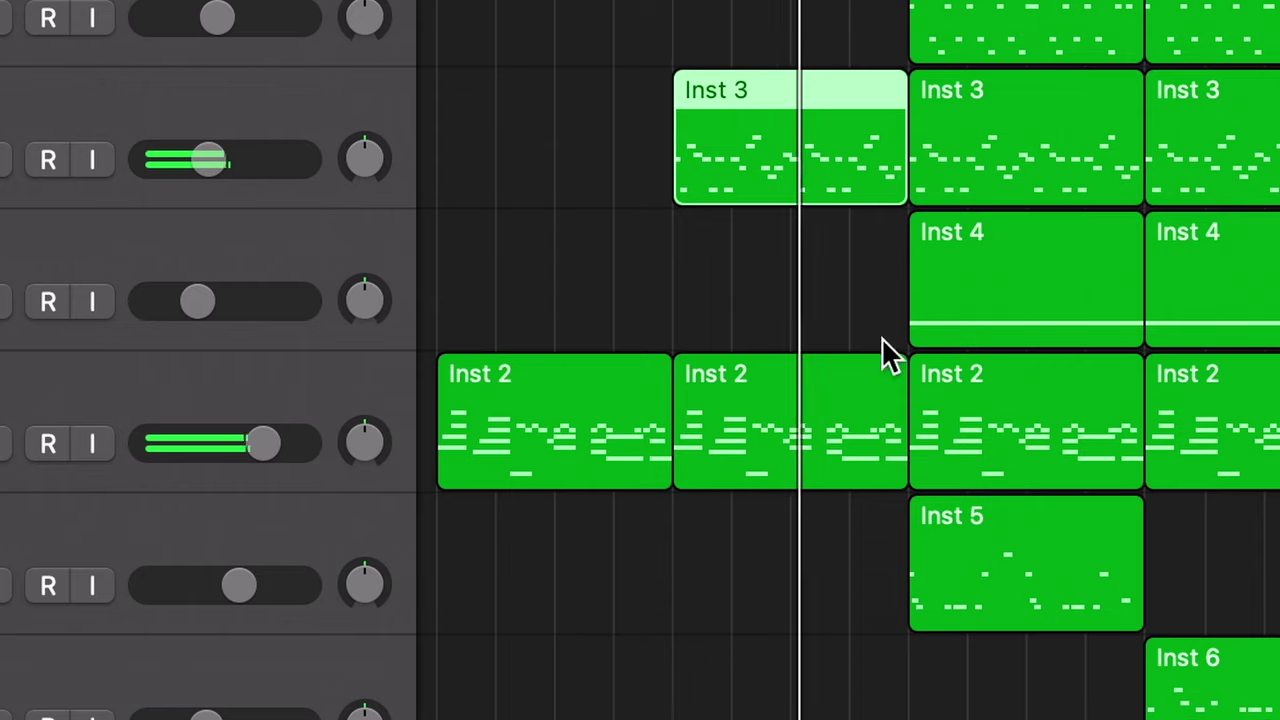
{"action": "left_click_drag", "start_coordinate": [895, 175], "coordinate": [866, 177]}
{"action": "scroll", "coordinate": [693, 295], "scroll_direction": "right", "scroll_amount": 5}
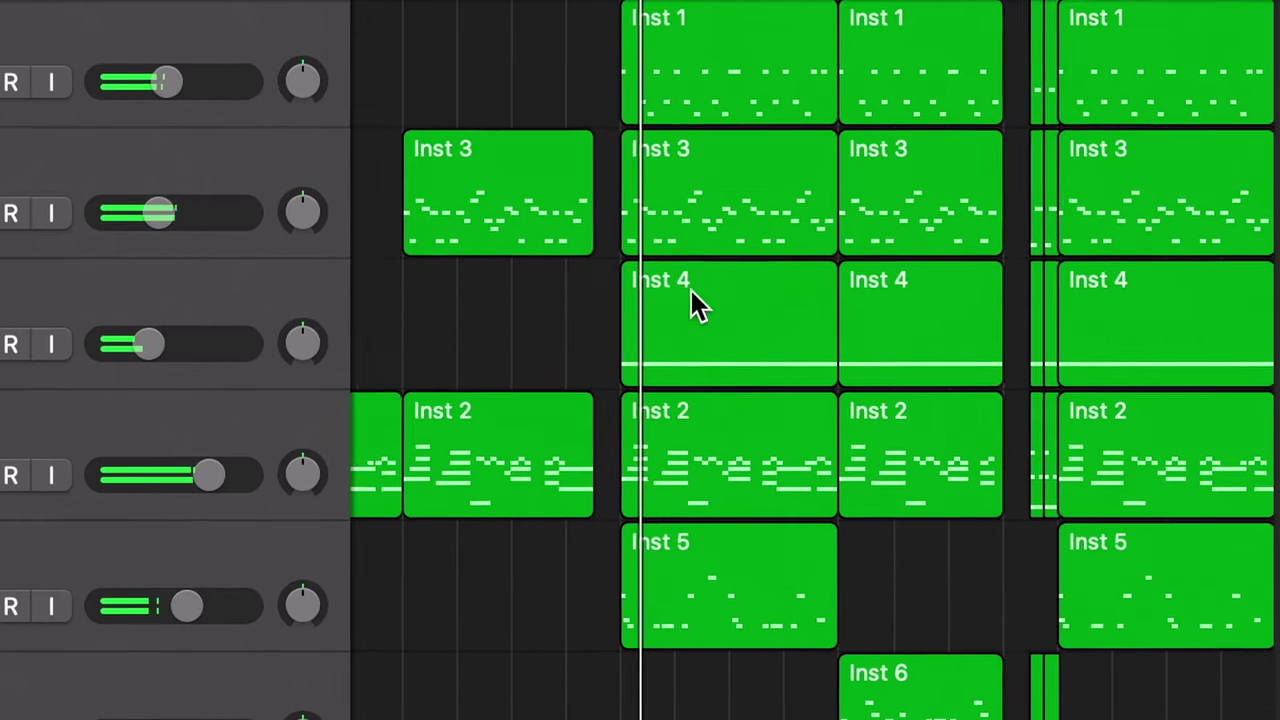
Move the F#3 note in the sampler region to the start of bar 11 and transpose it up to A3
{"action": "scroll", "coordinate": [690, 292], "scroll_direction": "down", "scroll_amount": 3}
{"action": "key", "text": "super+Right"}
{"action": "scroll", "coordinate": [691, 292], "scroll_direction": "right", "scroll_amount": 2}
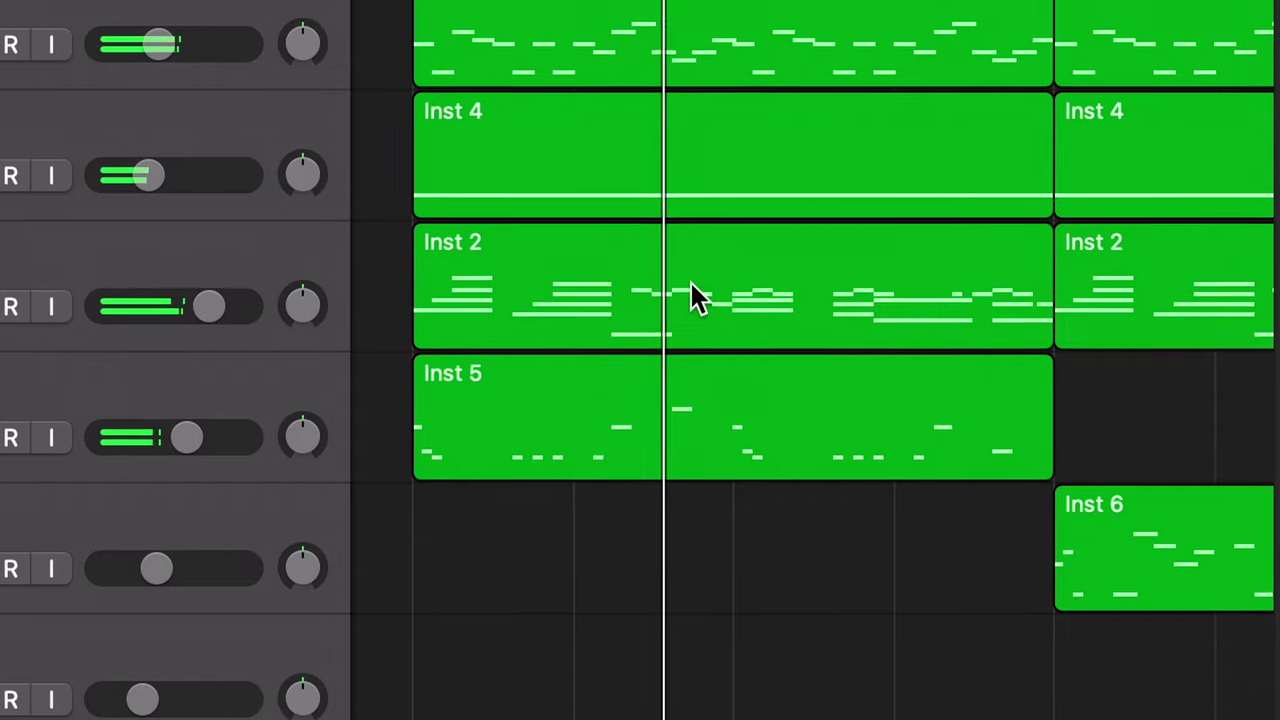
{"action": "key", "text": "super+Left"}
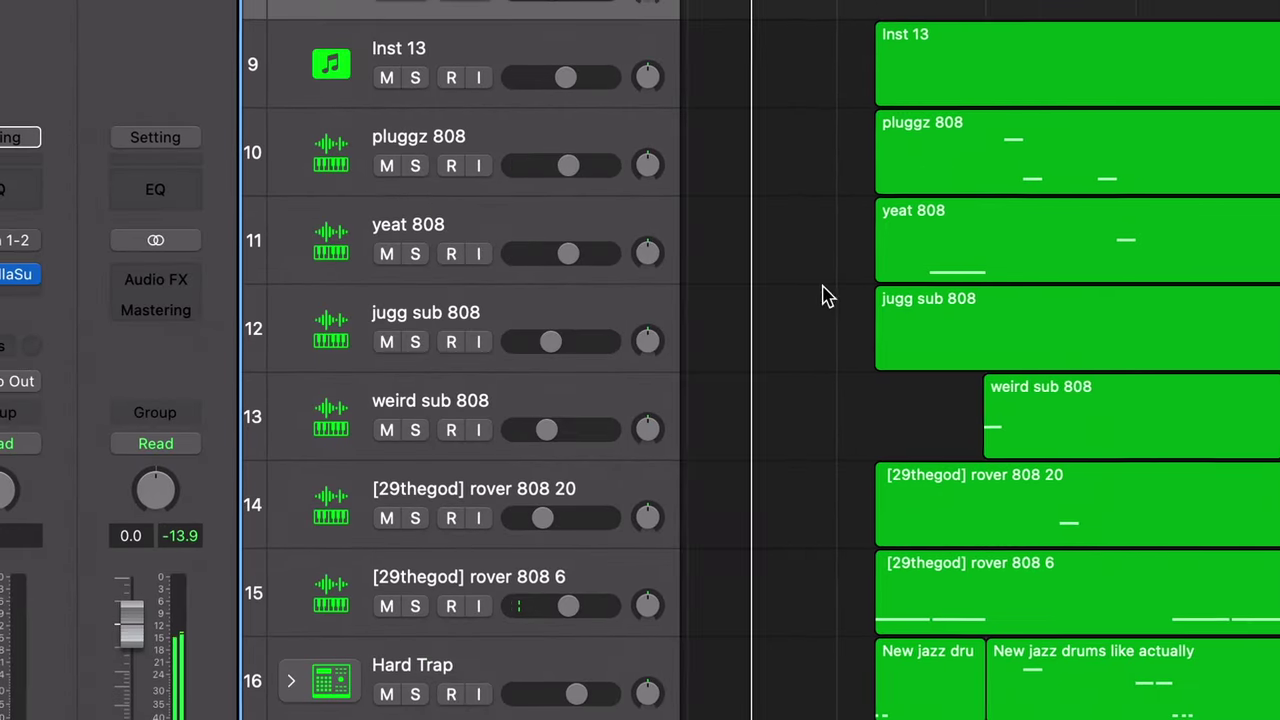
{"action": "scroll", "coordinate": [810, 310], "scroll_direction": "right", "scroll_amount": 2}
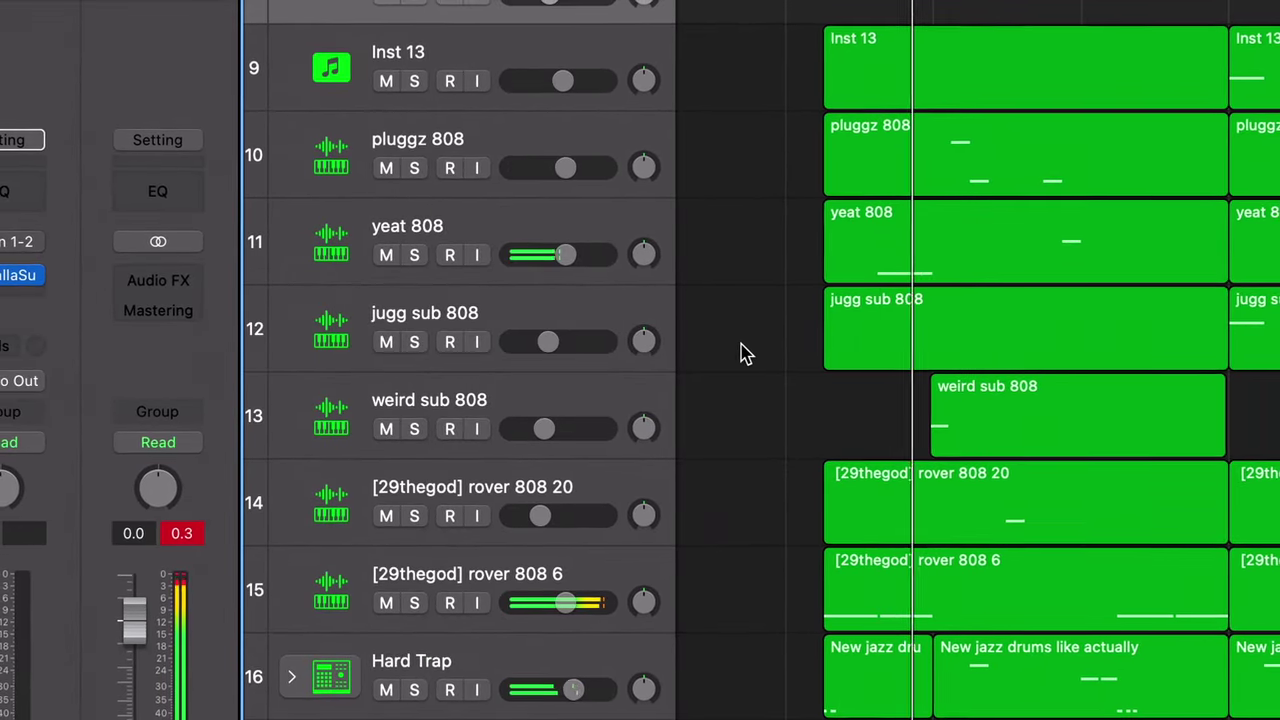
{"action": "left_click", "coordinate": [838, 298]}
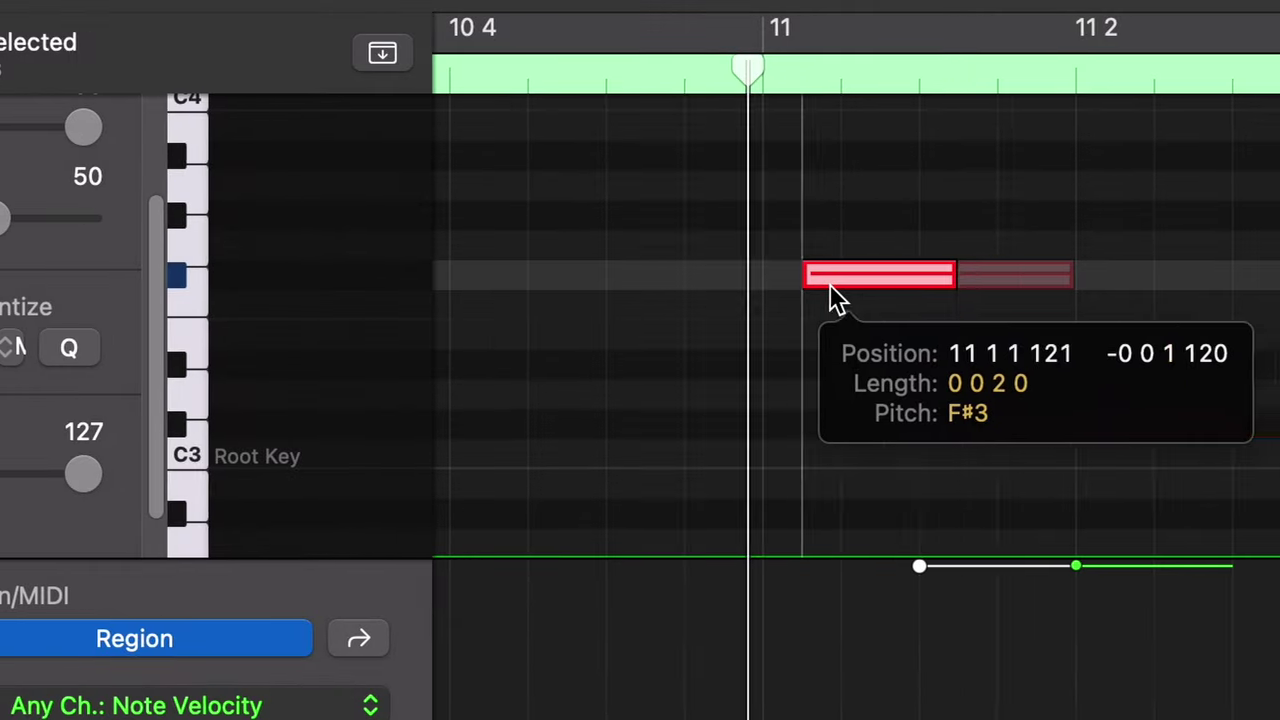
{"action": "left_click_drag", "start_coordinate": [838, 298], "coordinate": [806, 297]}
{"action": "key", "text": "alt+Up"}
{"action": "key", "text": "alt+Up"}
{"action": "key", "text": "alt+Up"}
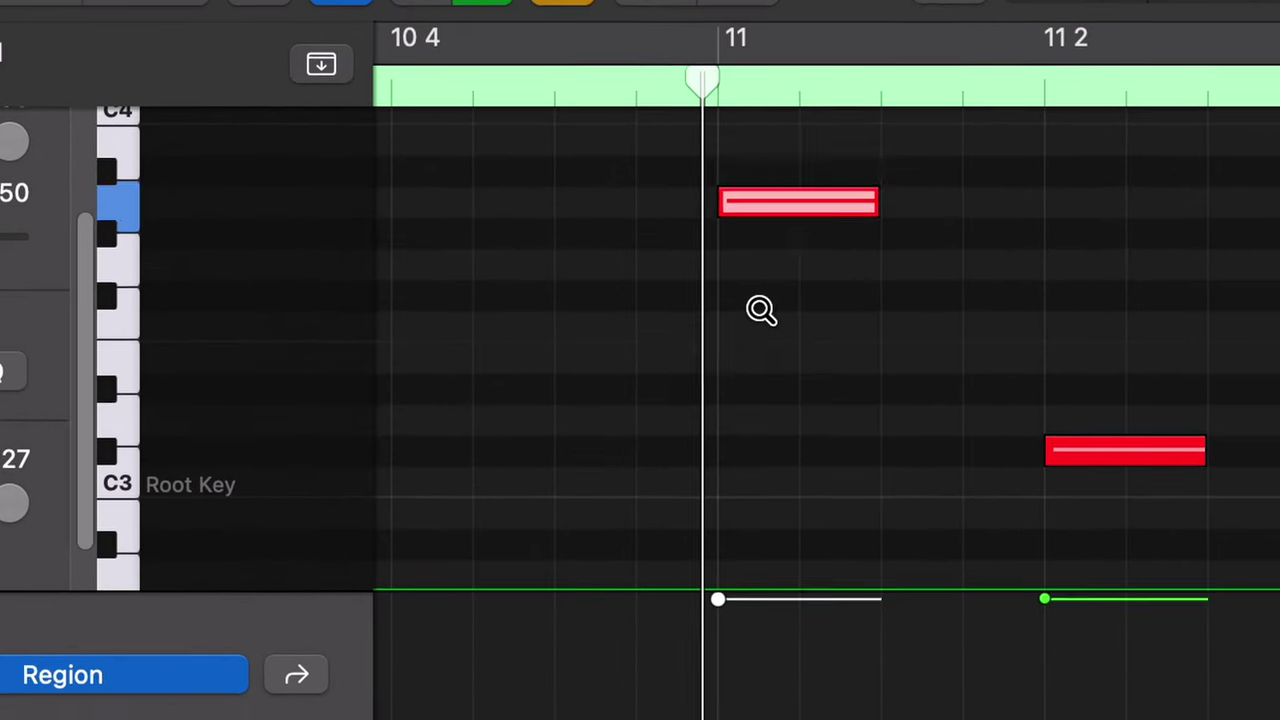
{"action": "left_click_drag", "start_coordinate": [860, 203], "coordinate": [805, 370]}
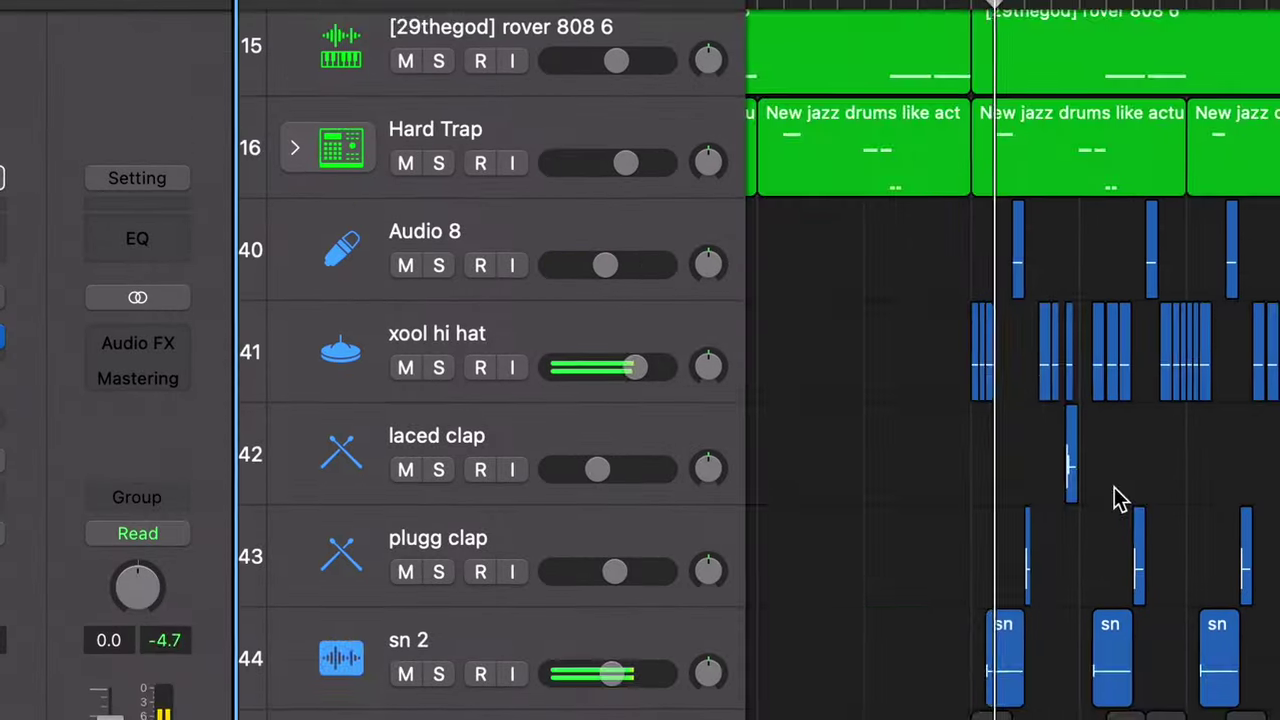
Select four bars of sample regions on the Audio 8 through sn 2 tracks and copy them to another section without the kicks
{"action": "scroll", "coordinate": [1112, 494], "scroll_direction": "up", "scroll_amount": 3}
{"action": "scroll", "coordinate": [1104, 491], "scroll_direction": "down", "scroll_amount": 3}
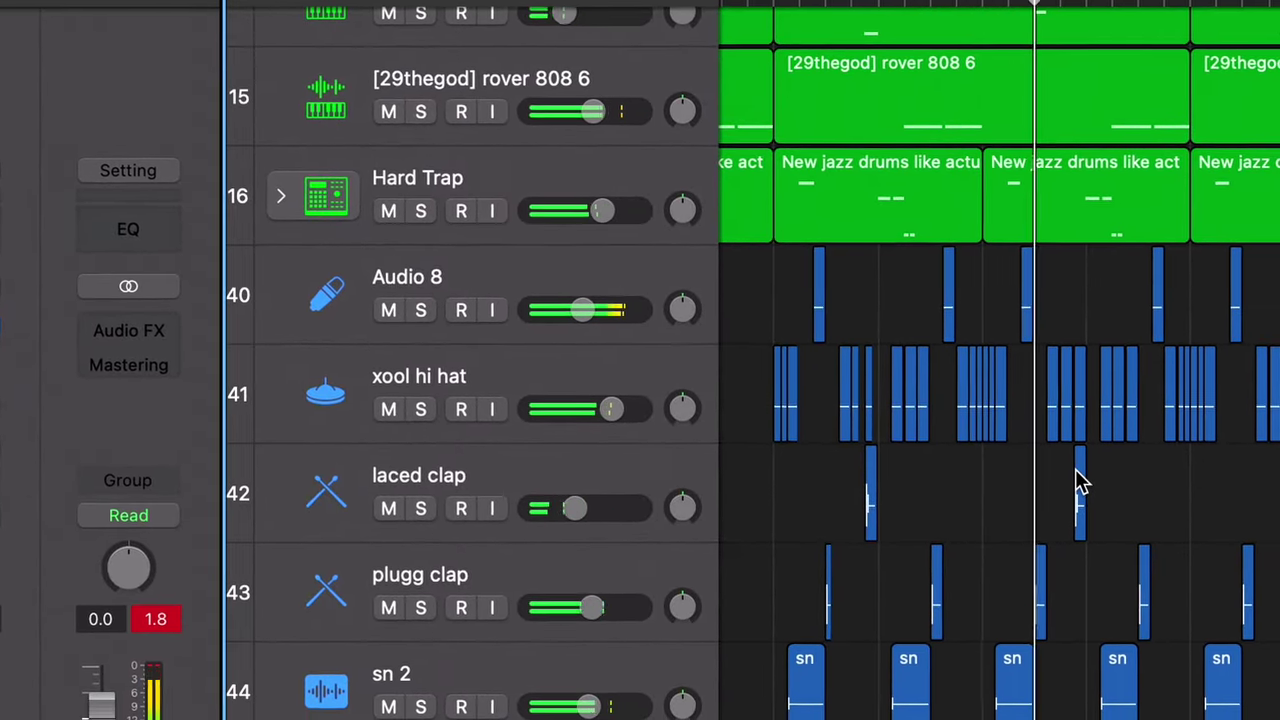
{"action": "scroll", "coordinate": [1080, 483], "scroll_direction": "down", "scroll_amount": 3}
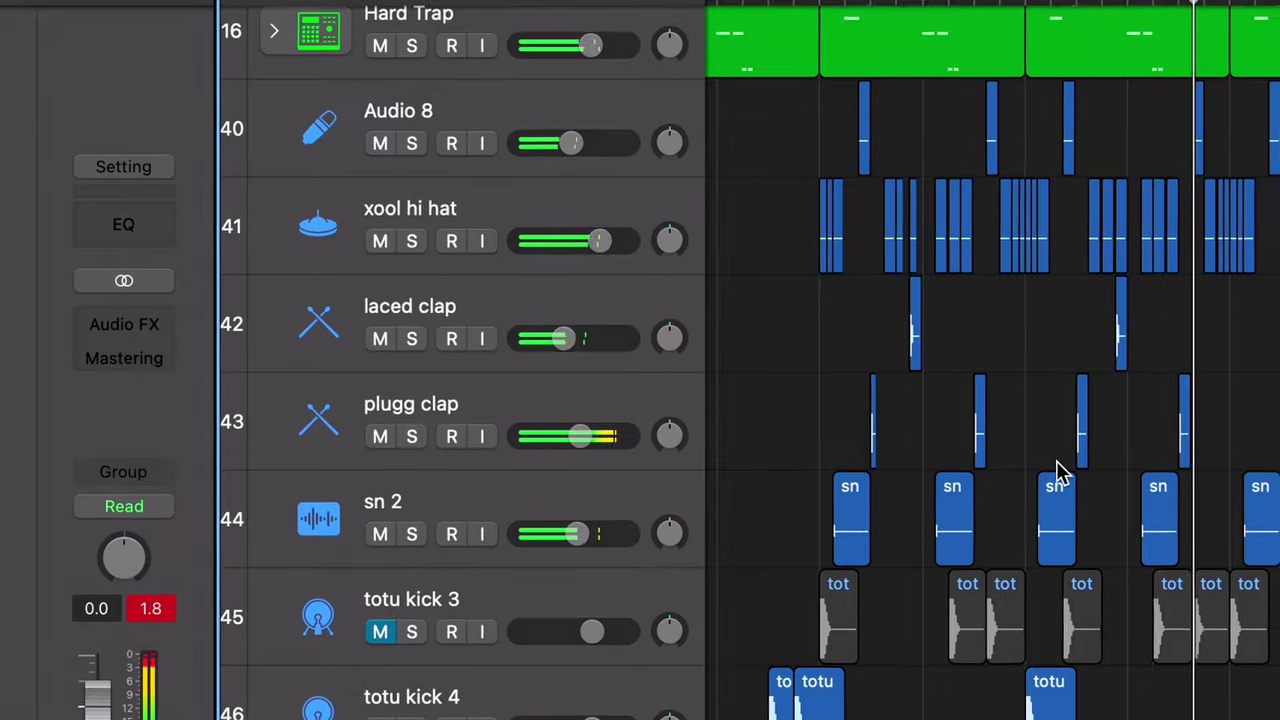
{"action": "scroll", "coordinate": [1060, 474], "scroll_direction": "up", "scroll_amount": 3}
{"action": "scroll", "coordinate": [1057, 471], "scroll_direction": "down", "scroll_amount": 4}
{"action": "scroll", "coordinate": [1040, 460], "scroll_direction": "right", "scroll_amount": 4}
{"action": "scroll", "coordinate": [1040, 460], "scroll_direction": "up", "scroll_amount": 2}
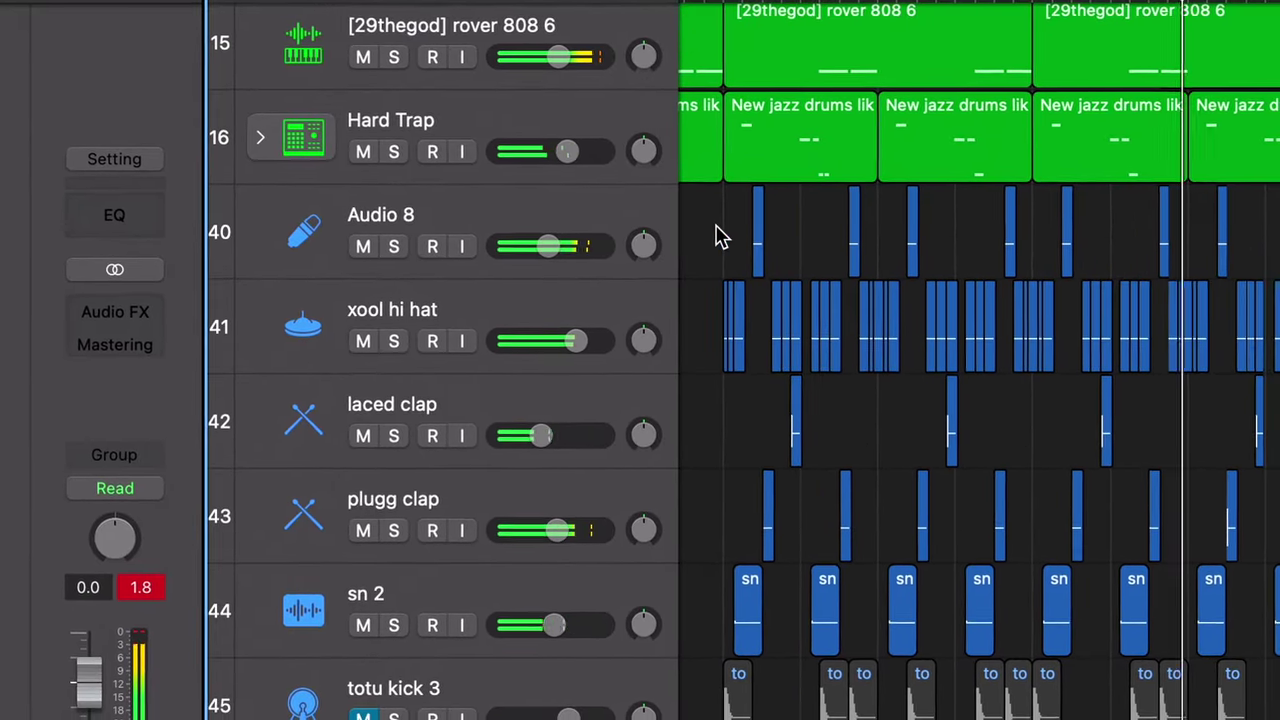
{"action": "left_click_drag", "start_coordinate": [717, 234], "coordinate": [1006, 603]}
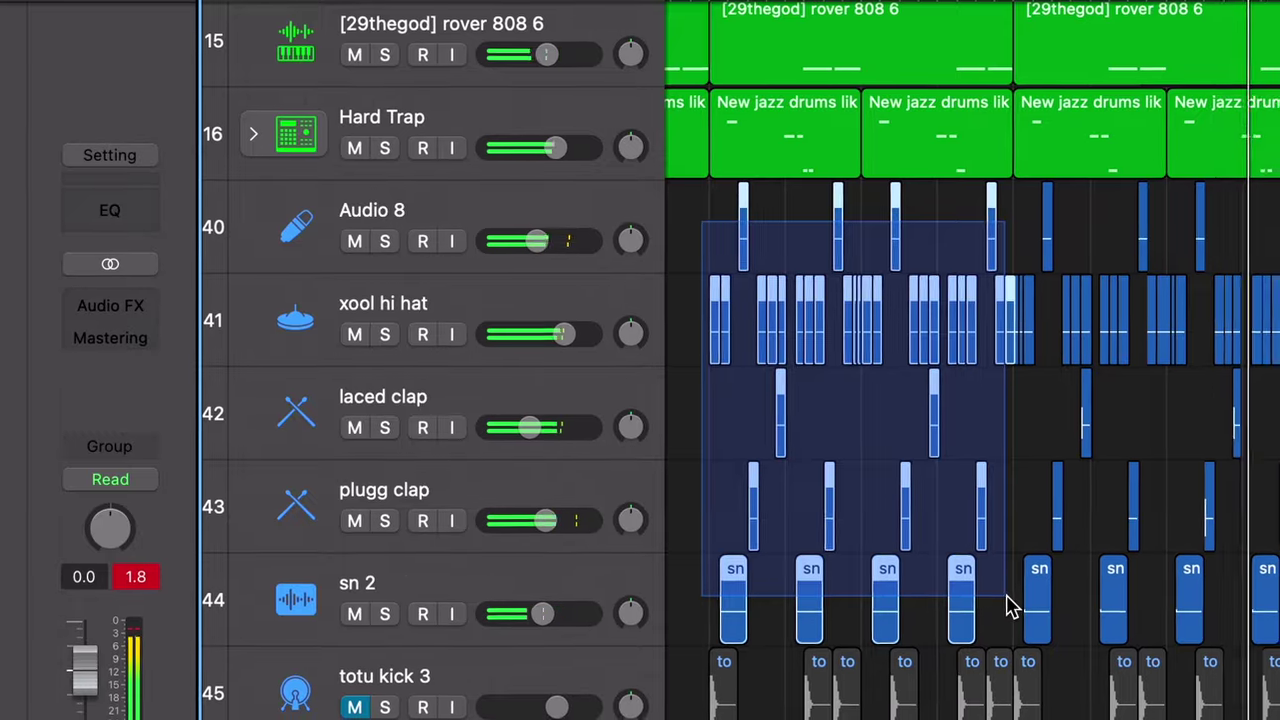
{"action": "scroll", "coordinate": [1004, 600], "scroll_direction": "up", "scroll_amount": 8}
{"action": "scroll", "coordinate": [997, 594], "scroll_direction": "down", "scroll_amount": 5}
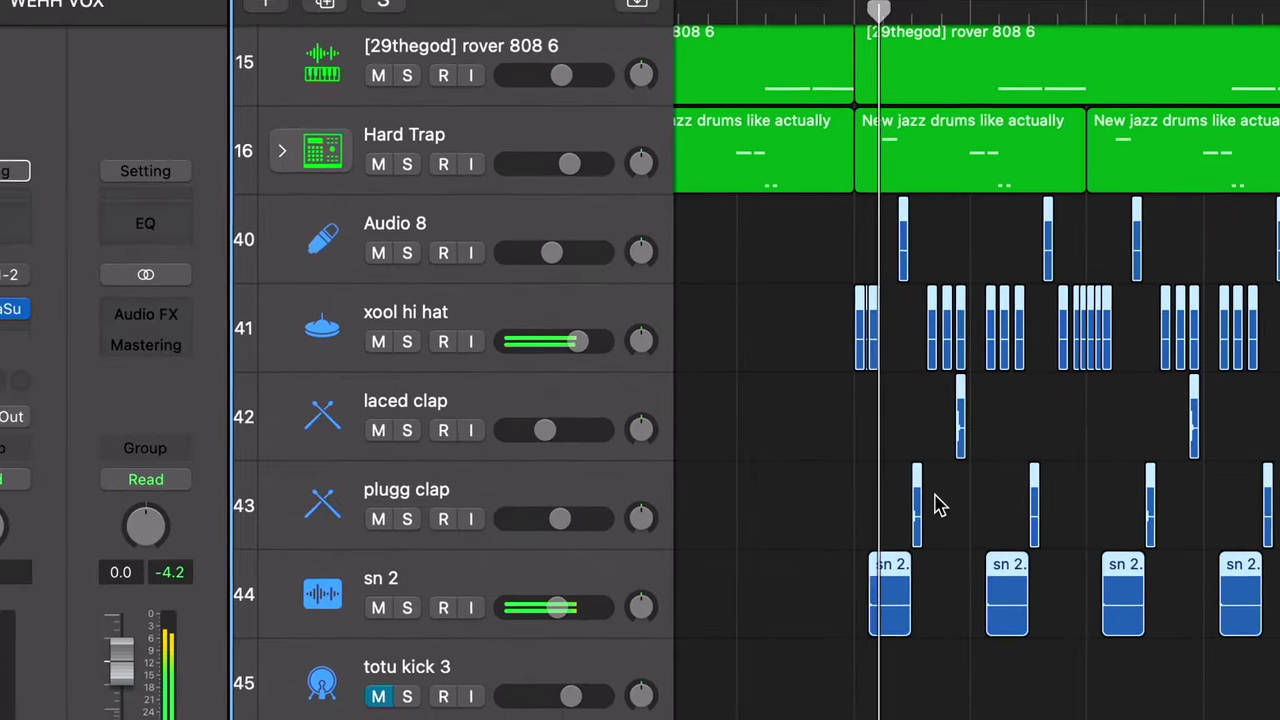
Review the 808, vocal and melody tracks of the arrangement during playback
{"action": "scroll", "coordinate": [910, 515], "scroll_direction": "left", "scroll_amount": 2}
{"action": "scroll", "coordinate": [860, 538], "scroll_direction": "up", "scroll_amount": 10}
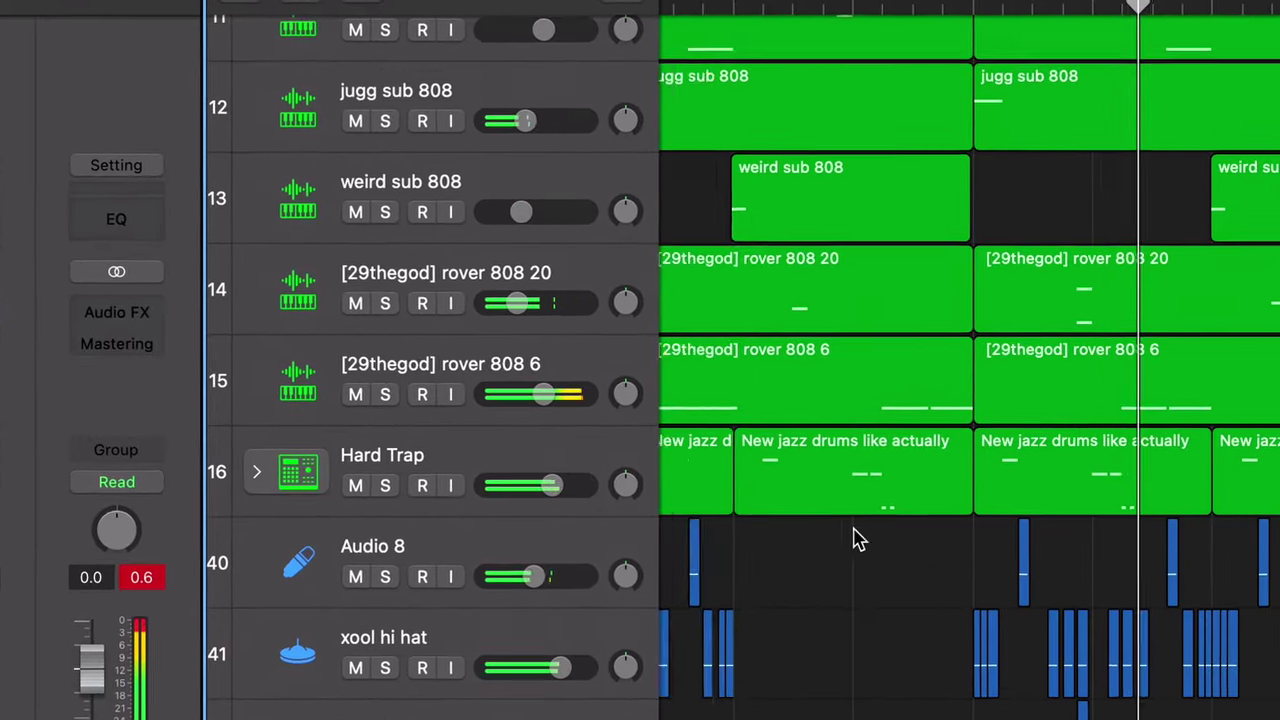
{"action": "scroll", "coordinate": [846, 540], "scroll_direction": "down", "scroll_amount": 3}
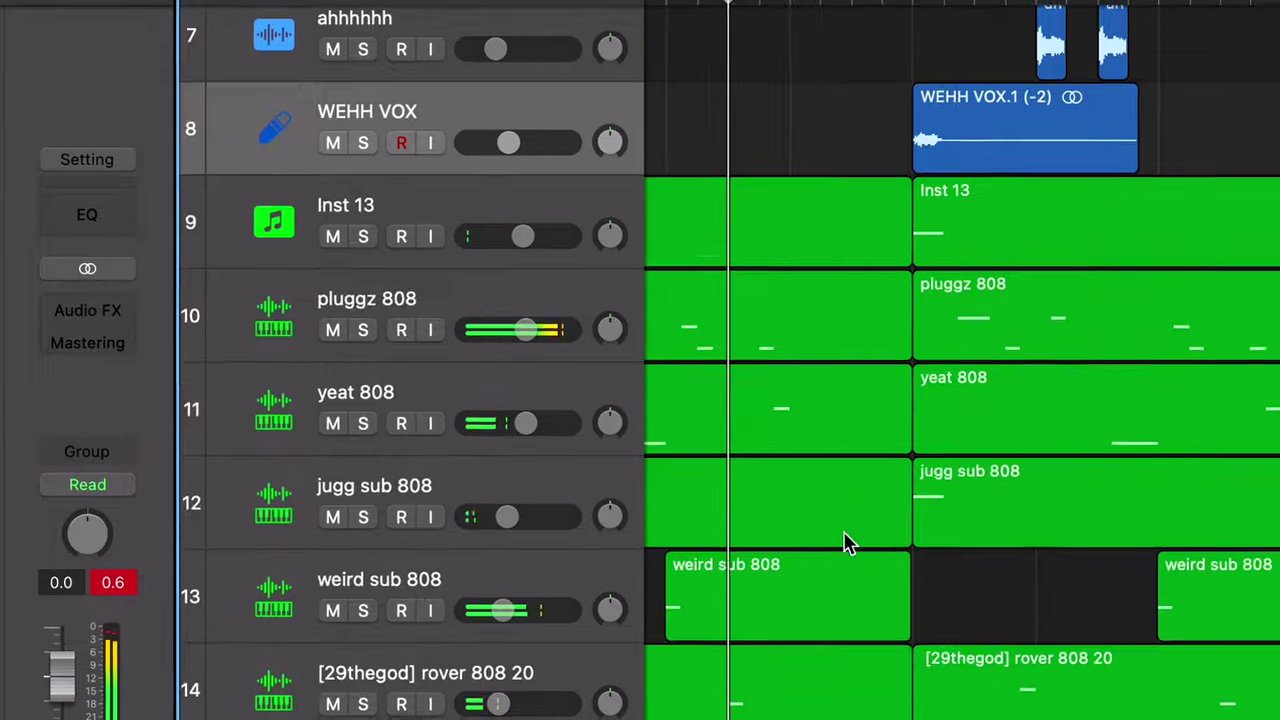
{"action": "scroll", "coordinate": [846, 537], "scroll_direction": "up", "scroll_amount": 5}
{"action": "scroll", "coordinate": [1214, 294], "scroll_direction": "right", "scroll_amount": 3}
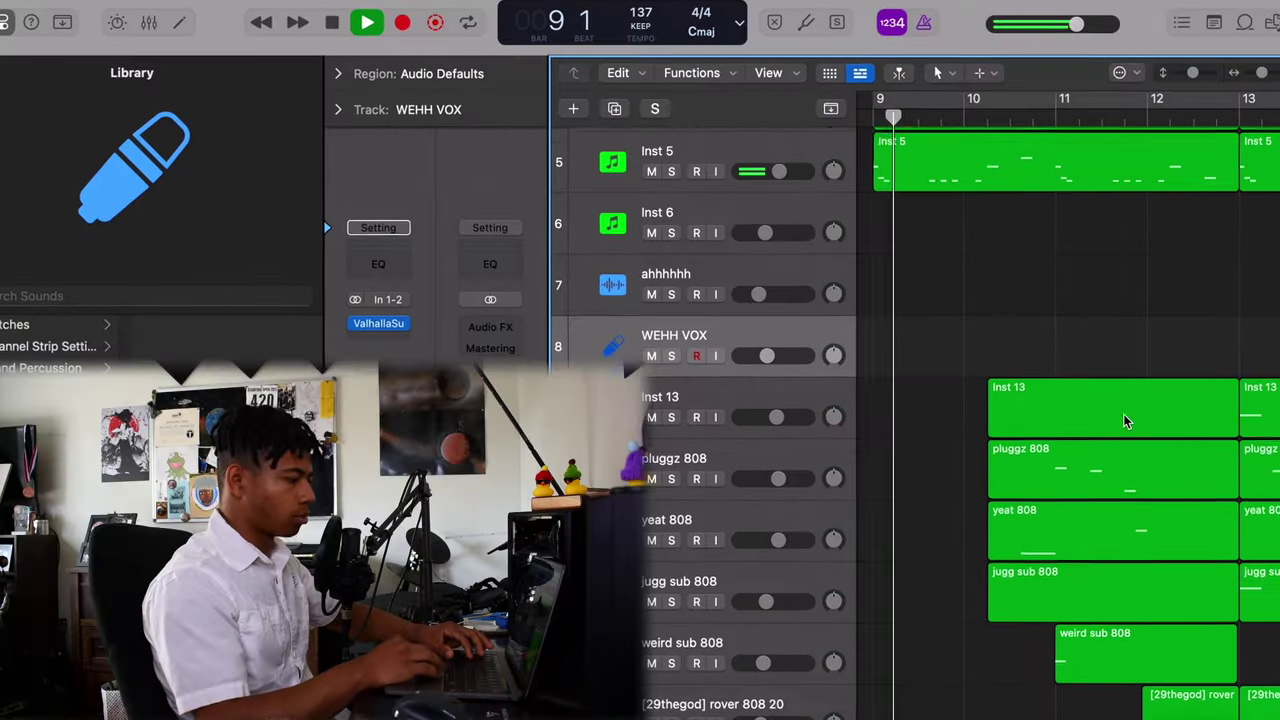
Examine the layered 808 regions and the hi-hat, clap and snare patterns between bars 10 and 17 while the arrangement plays
{"action": "scroll", "coordinate": [1000, 347], "scroll_direction": "down", "scroll_amount": 3}
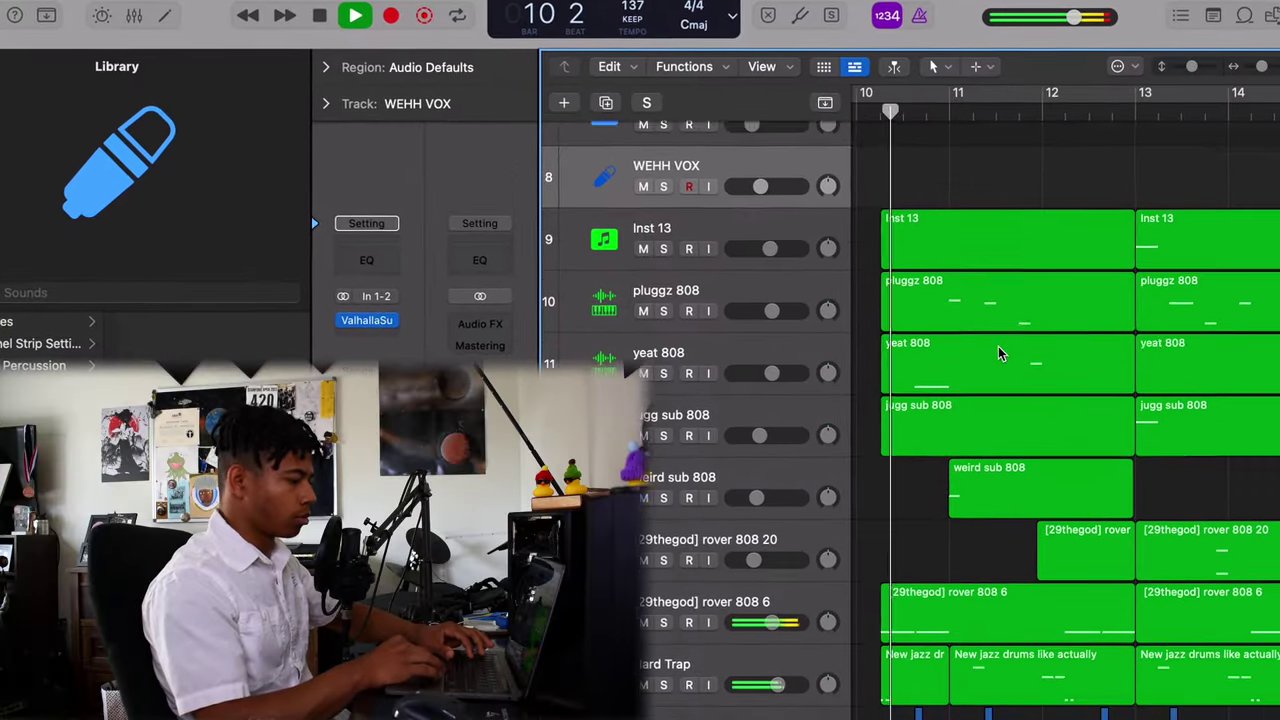
{"action": "scroll", "coordinate": [998, 346], "scroll_direction": "down", "scroll_amount": 3}
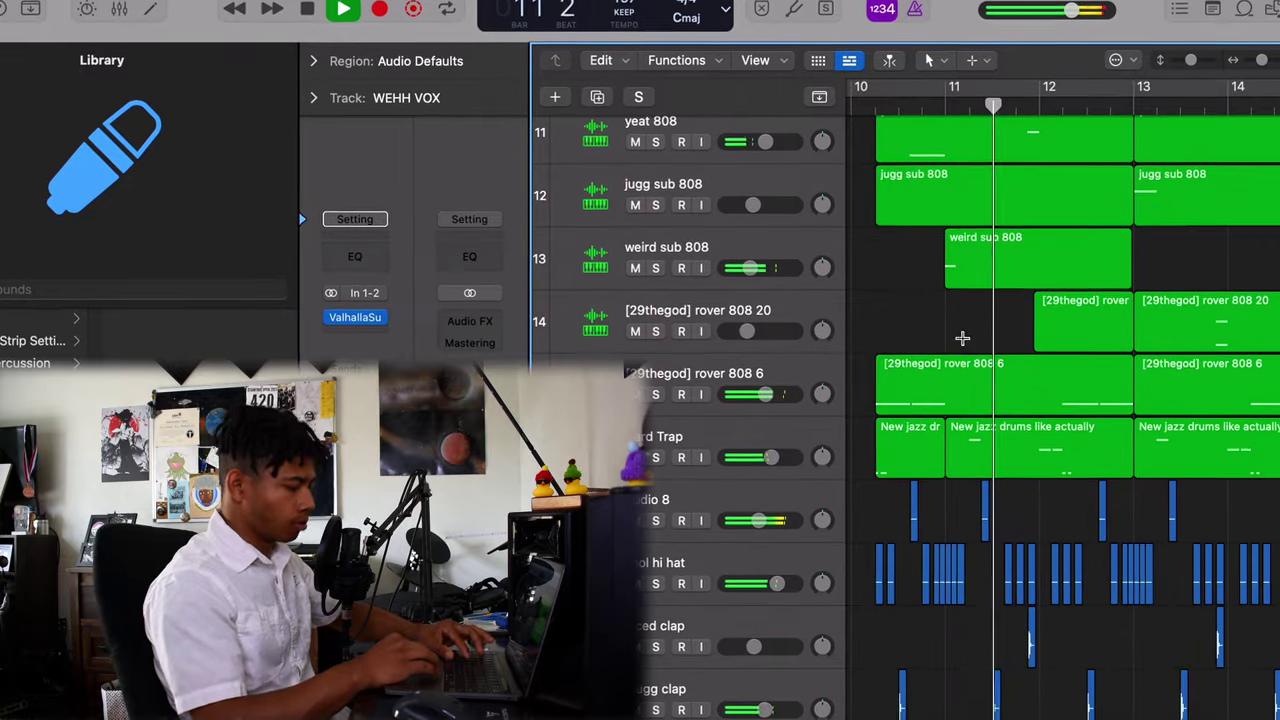
{"action": "scroll", "coordinate": [961, 337], "scroll_direction": "down", "scroll_amount": 4}
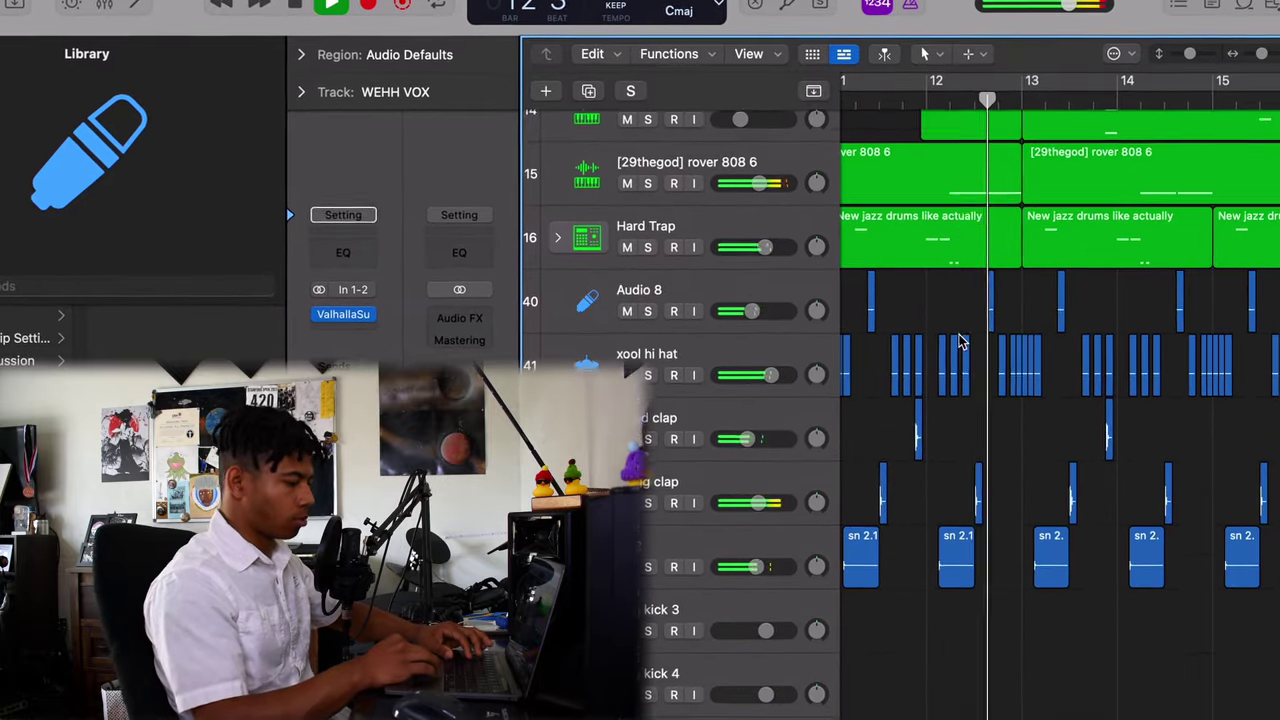
{"action": "scroll", "coordinate": [957, 338], "scroll_direction": "up", "scroll_amount": 5}
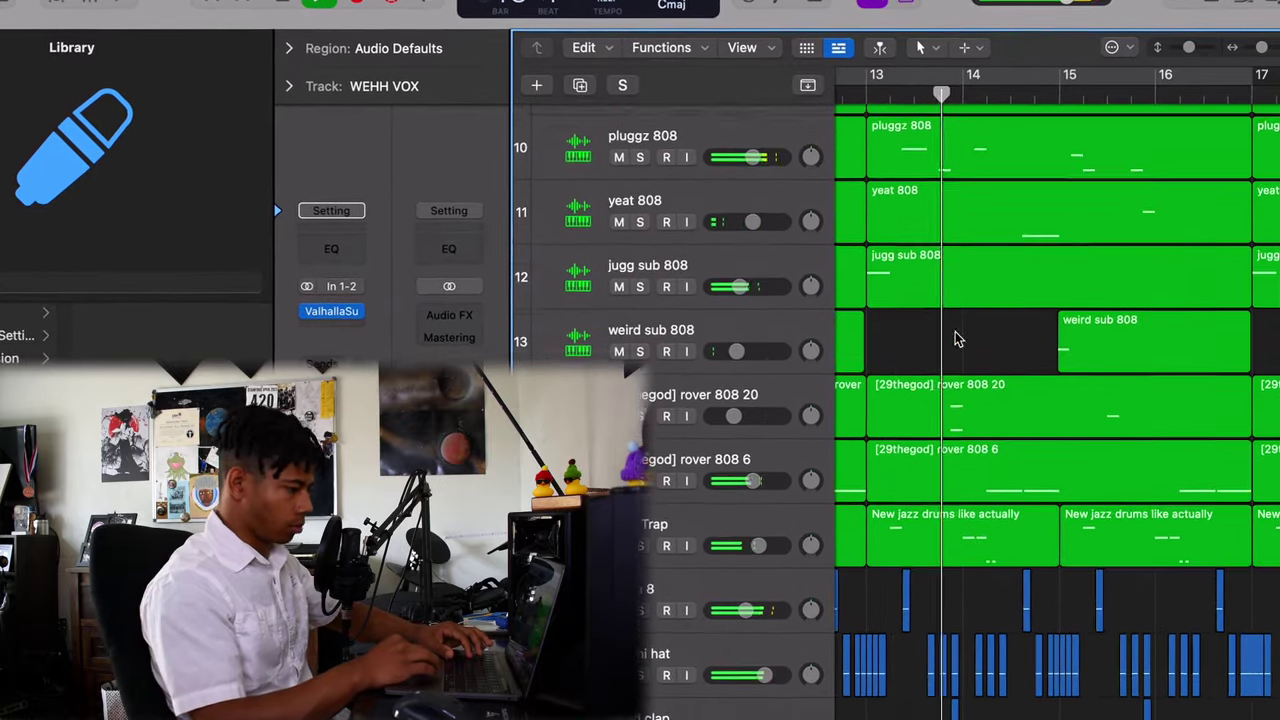
{"action": "scroll", "coordinate": [955, 338], "scroll_direction": "up", "scroll_amount": 2}
{"action": "scroll", "coordinate": [955, 338], "scroll_direction": "down", "scroll_amount": 3}
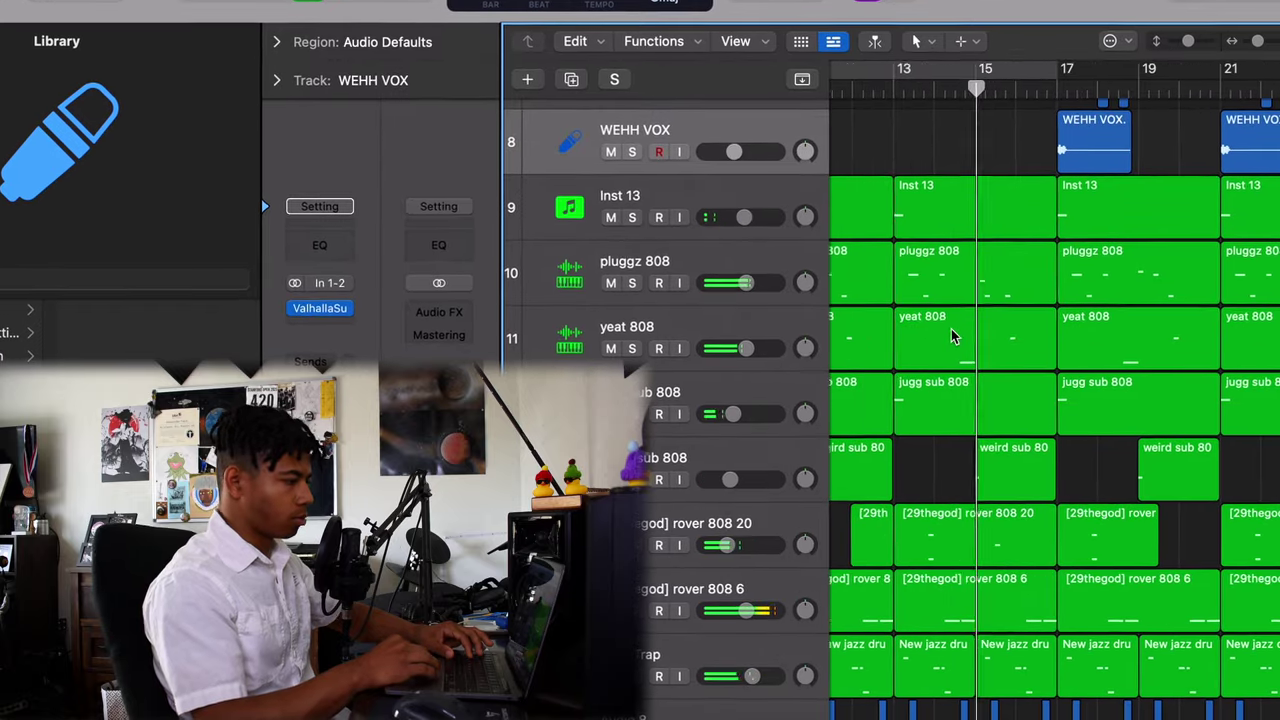
{"action": "scroll", "coordinate": [952, 337], "scroll_direction": "left", "scroll_amount": 3}
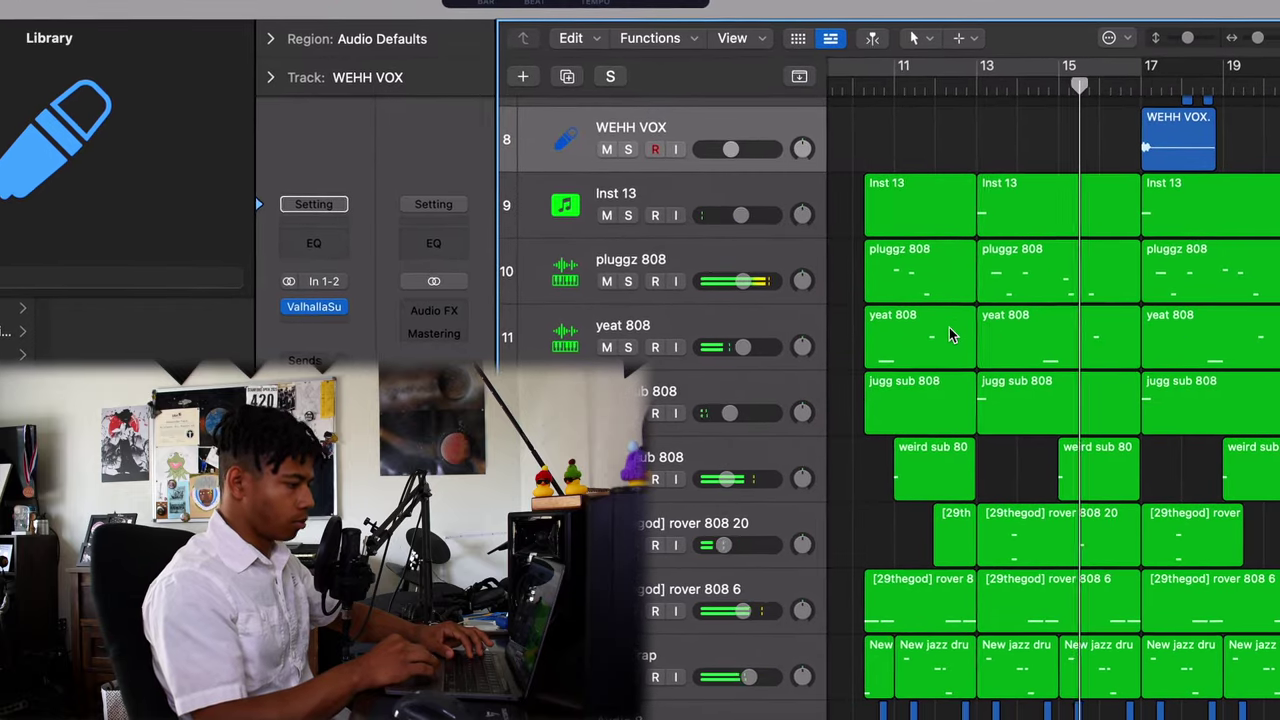
{"action": "scroll", "coordinate": [948, 330], "scroll_direction": "right", "scroll_amount": 3}
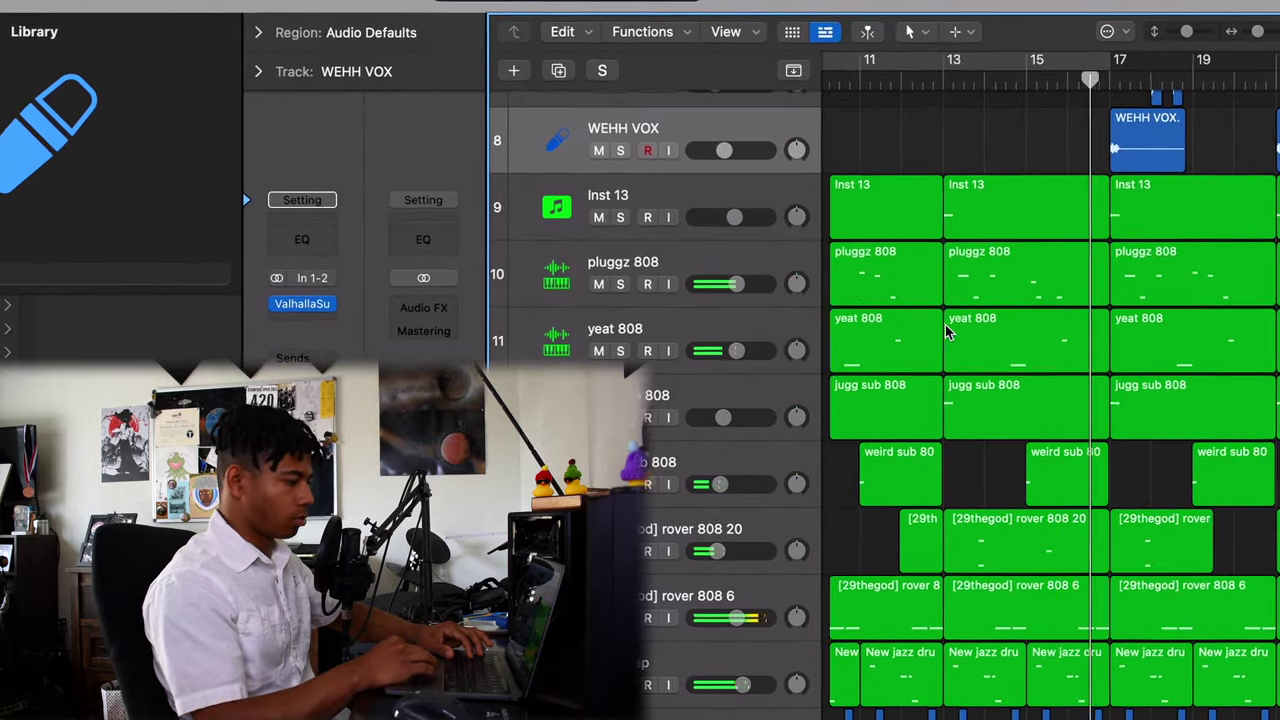
{"action": "scroll", "coordinate": [947, 330], "scroll_direction": "down", "scroll_amount": 1}
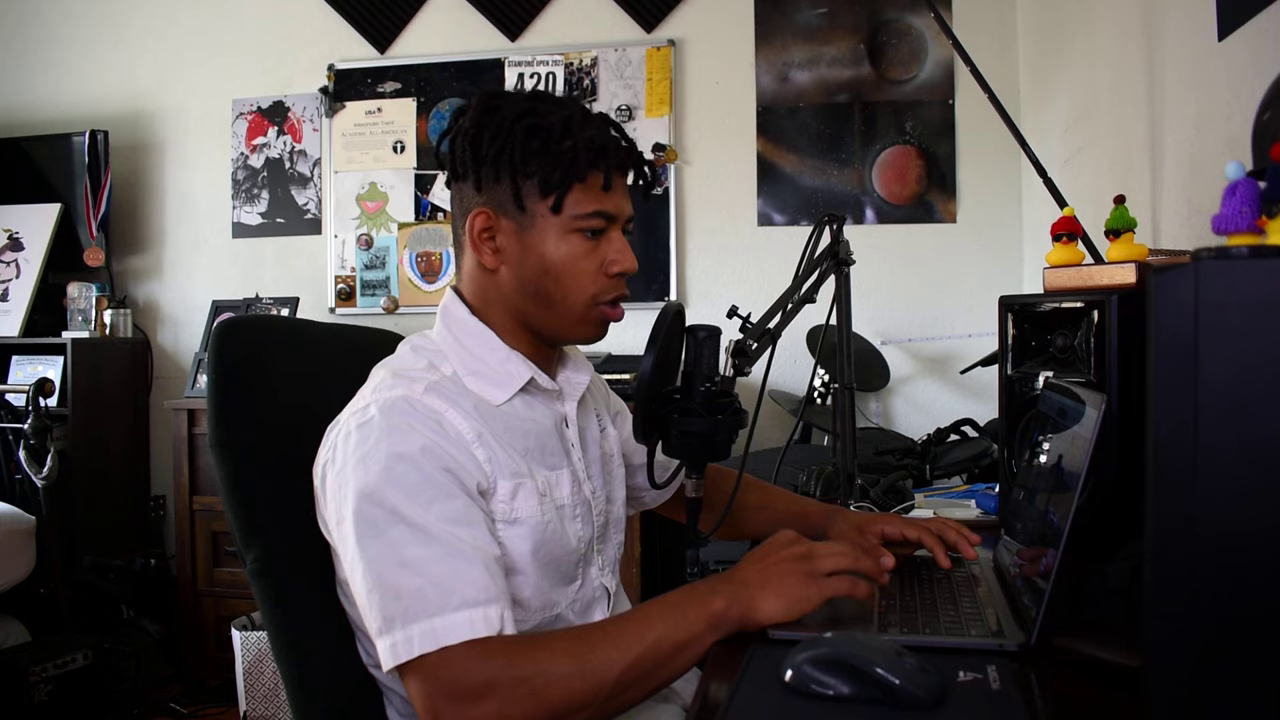